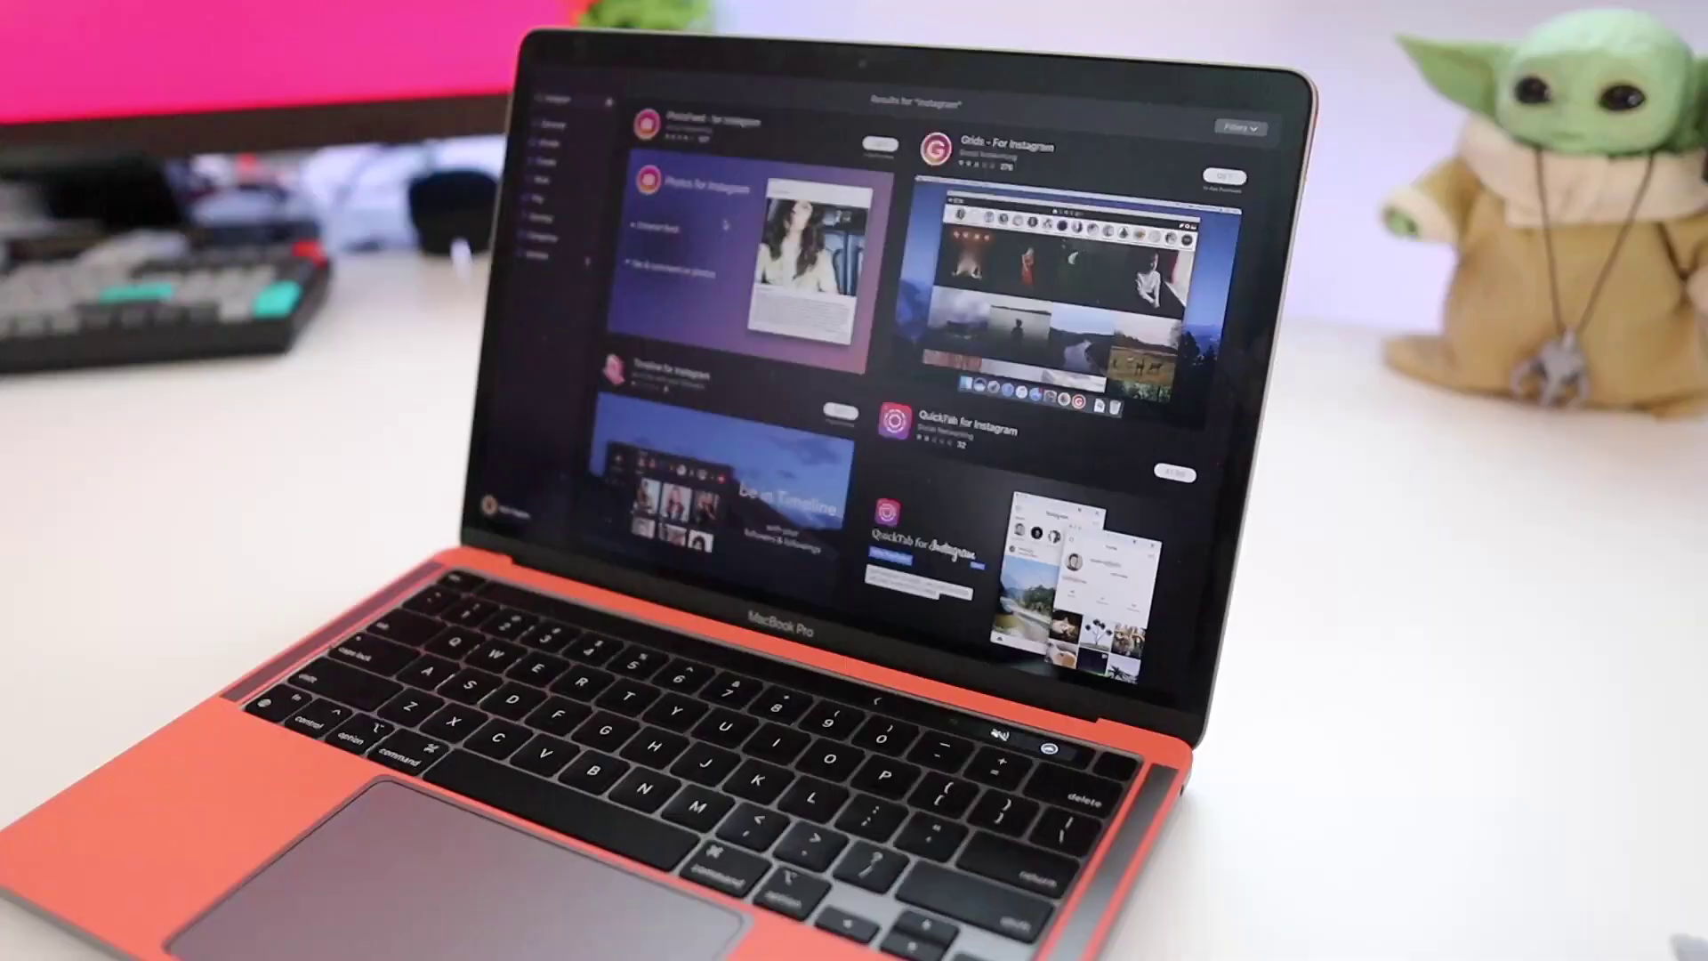
Scroll through the Mac App Store search results for Instagram and Facebook apps
{"action": "scroll", "coordinate": [889, 355], "scroll_direction": "up", "scroll_amount": 3}
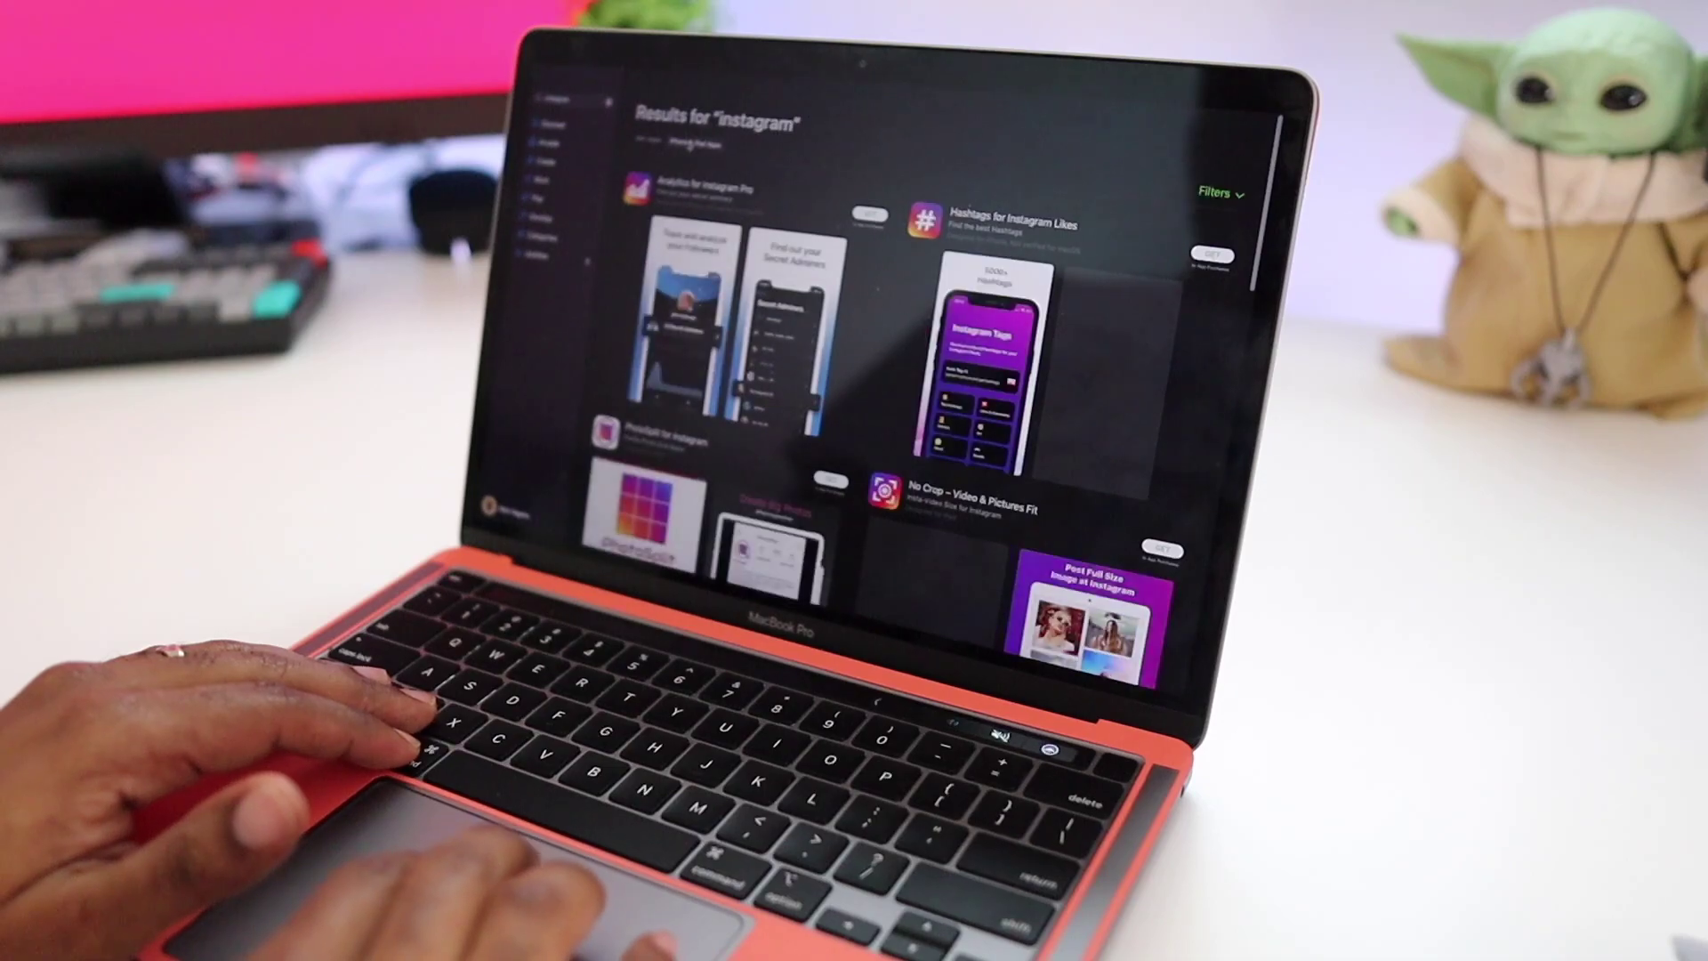
{"action": "scroll", "coordinate": [890, 356], "scroll_direction": "down", "scroll_amount": 1}
{"action": "scroll", "coordinate": [890, 356], "scroll_direction": "down", "scroll_amount": 3}
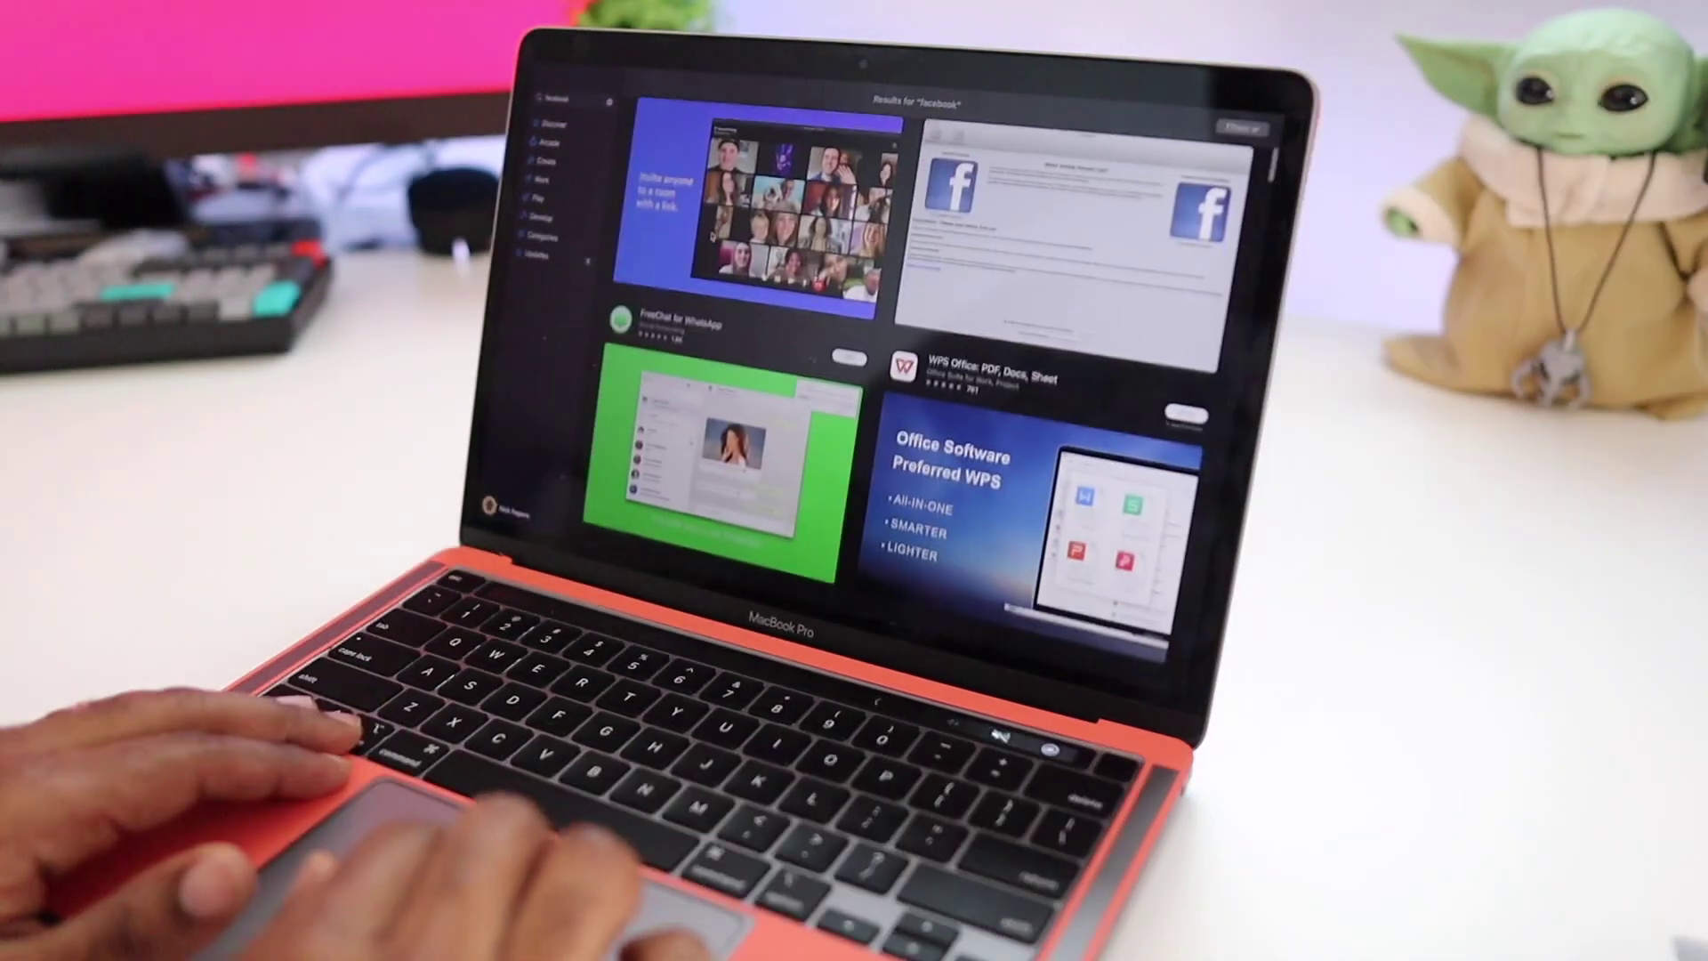
{"action": "scroll", "coordinate": [889, 356], "scroll_direction": "down", "scroll_amount": 2}
{"action": "scroll", "coordinate": [890, 356], "scroll_direction": "down", "scroll_amount": 3}
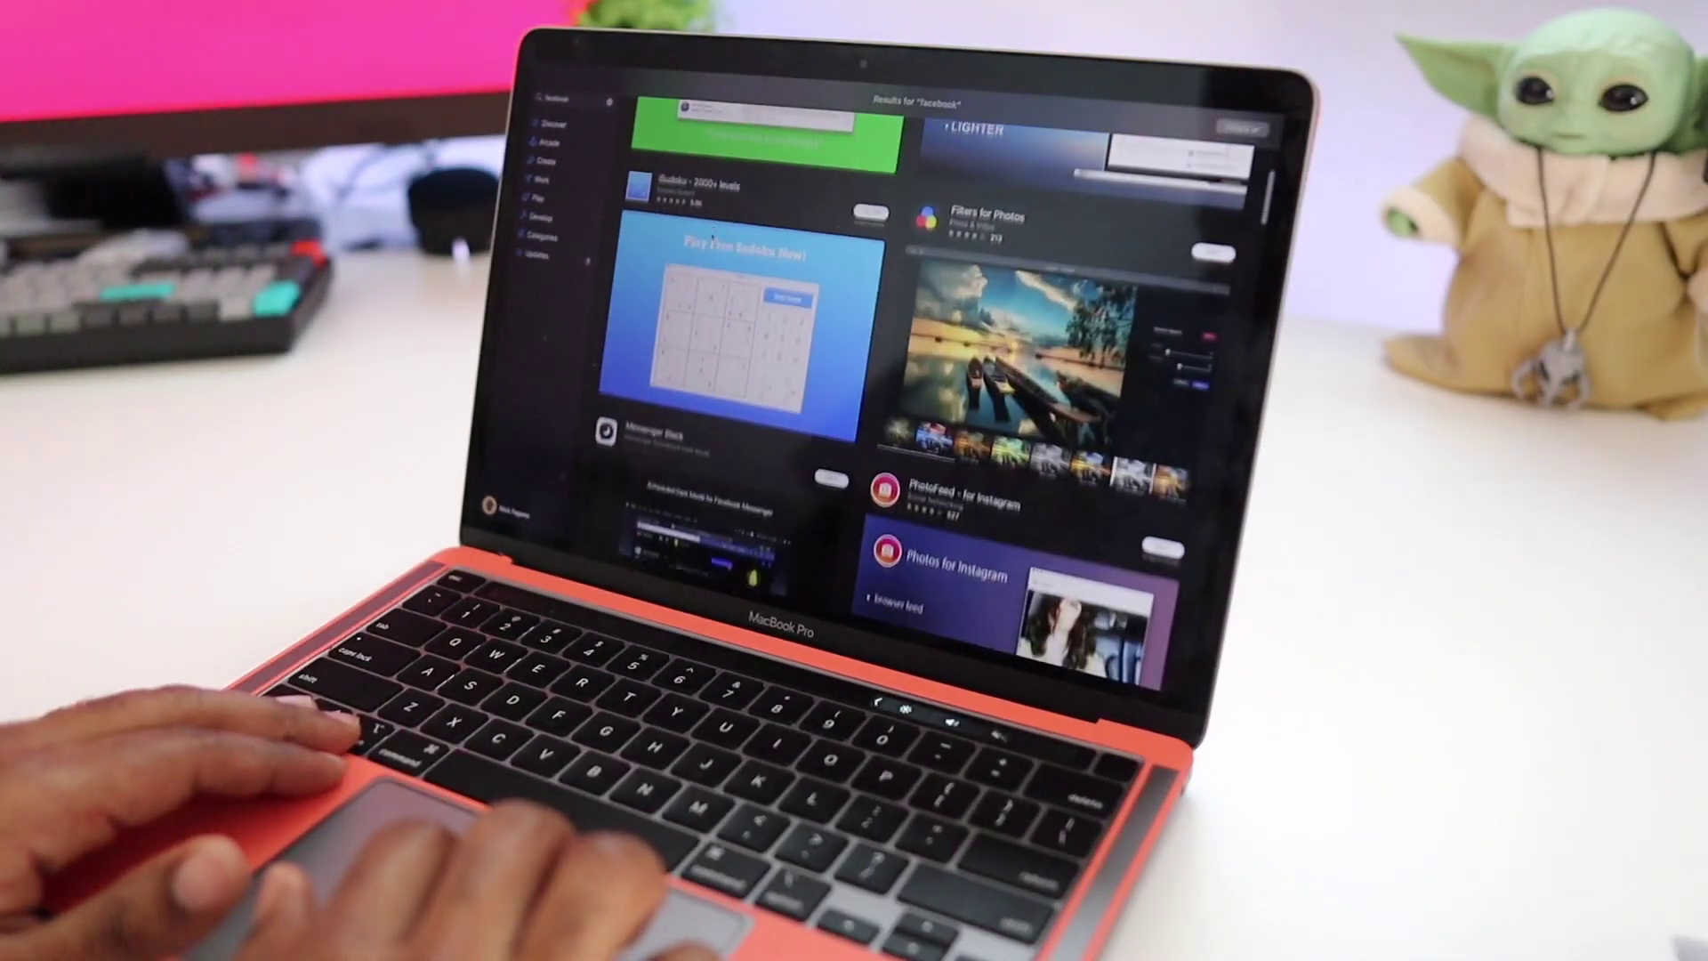
{"action": "scroll", "coordinate": [889, 356], "scroll_direction": "up", "scroll_amount": 5}
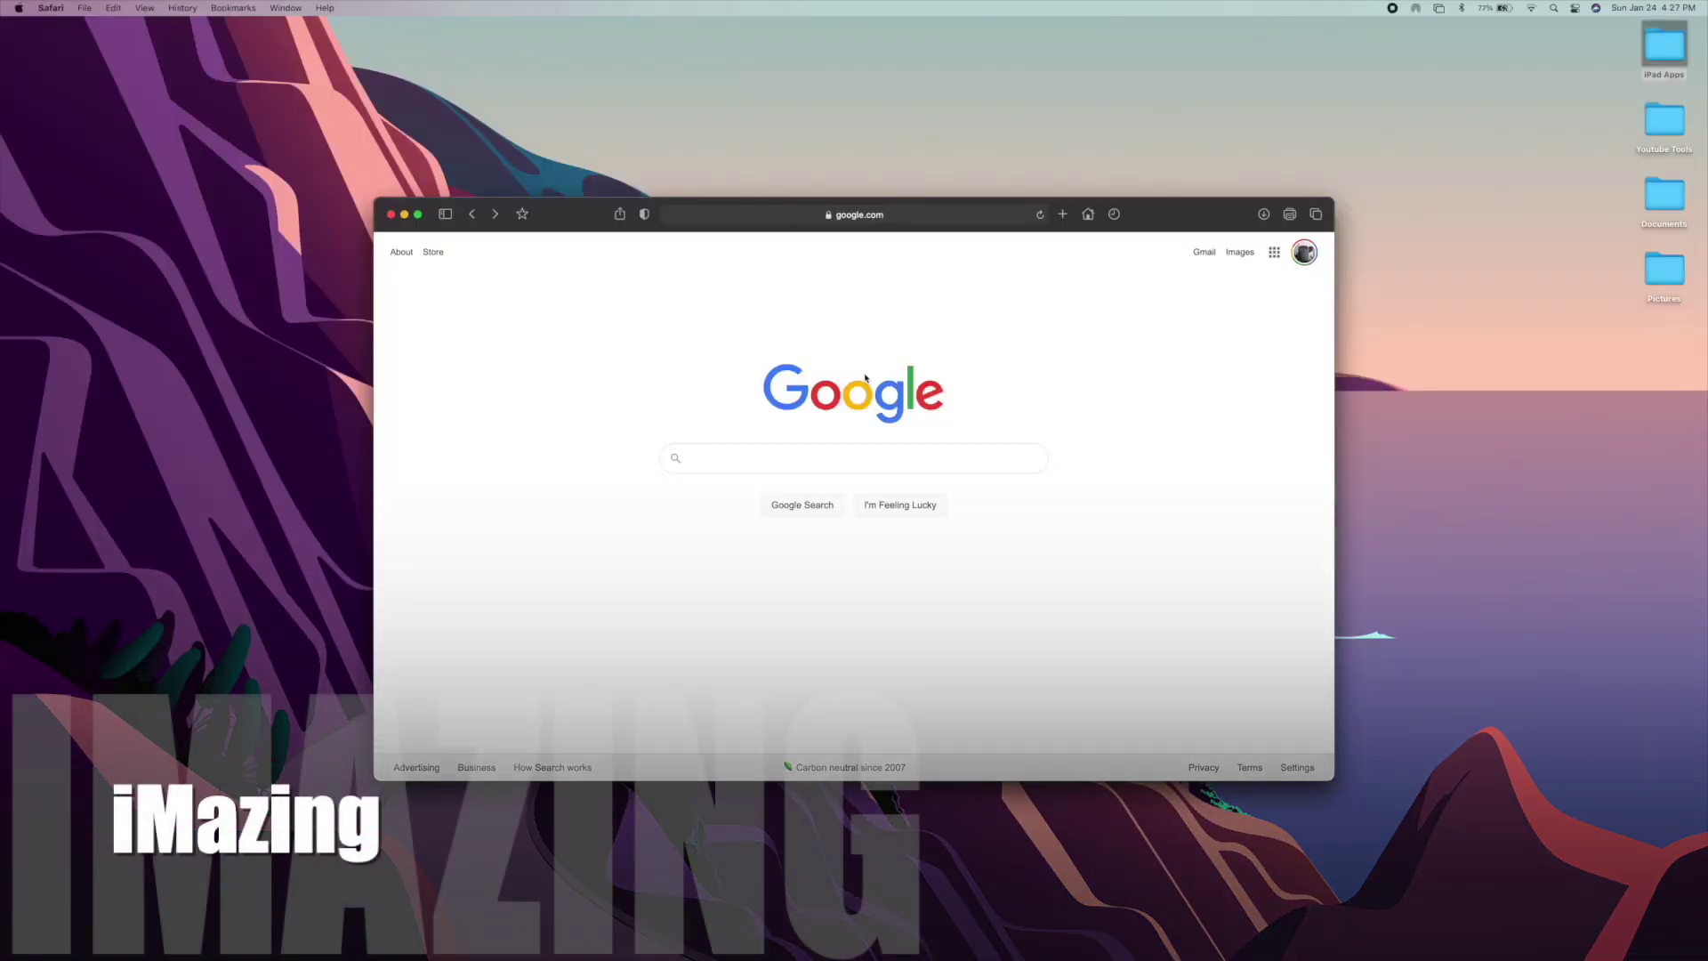
Google 'imazing', download iMazing for Mac from imazing.com in full screen, then quit Safari
{"action": "type", "text": "imazing"}
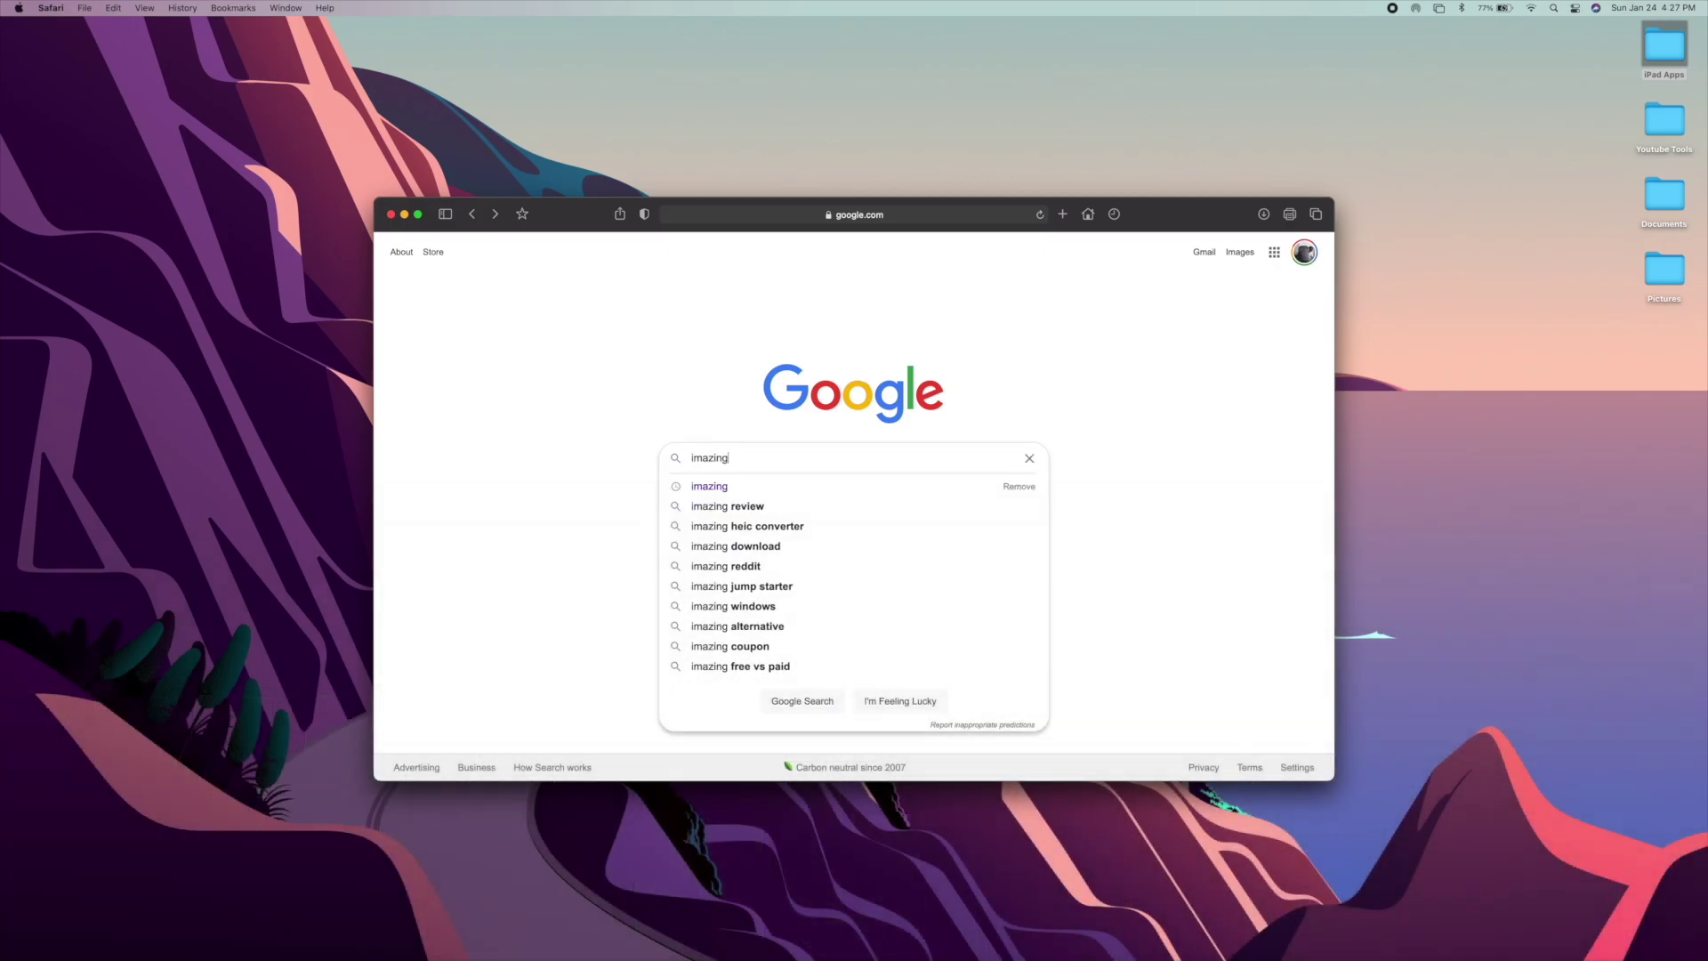
{"action": "key", "text": "Return"}
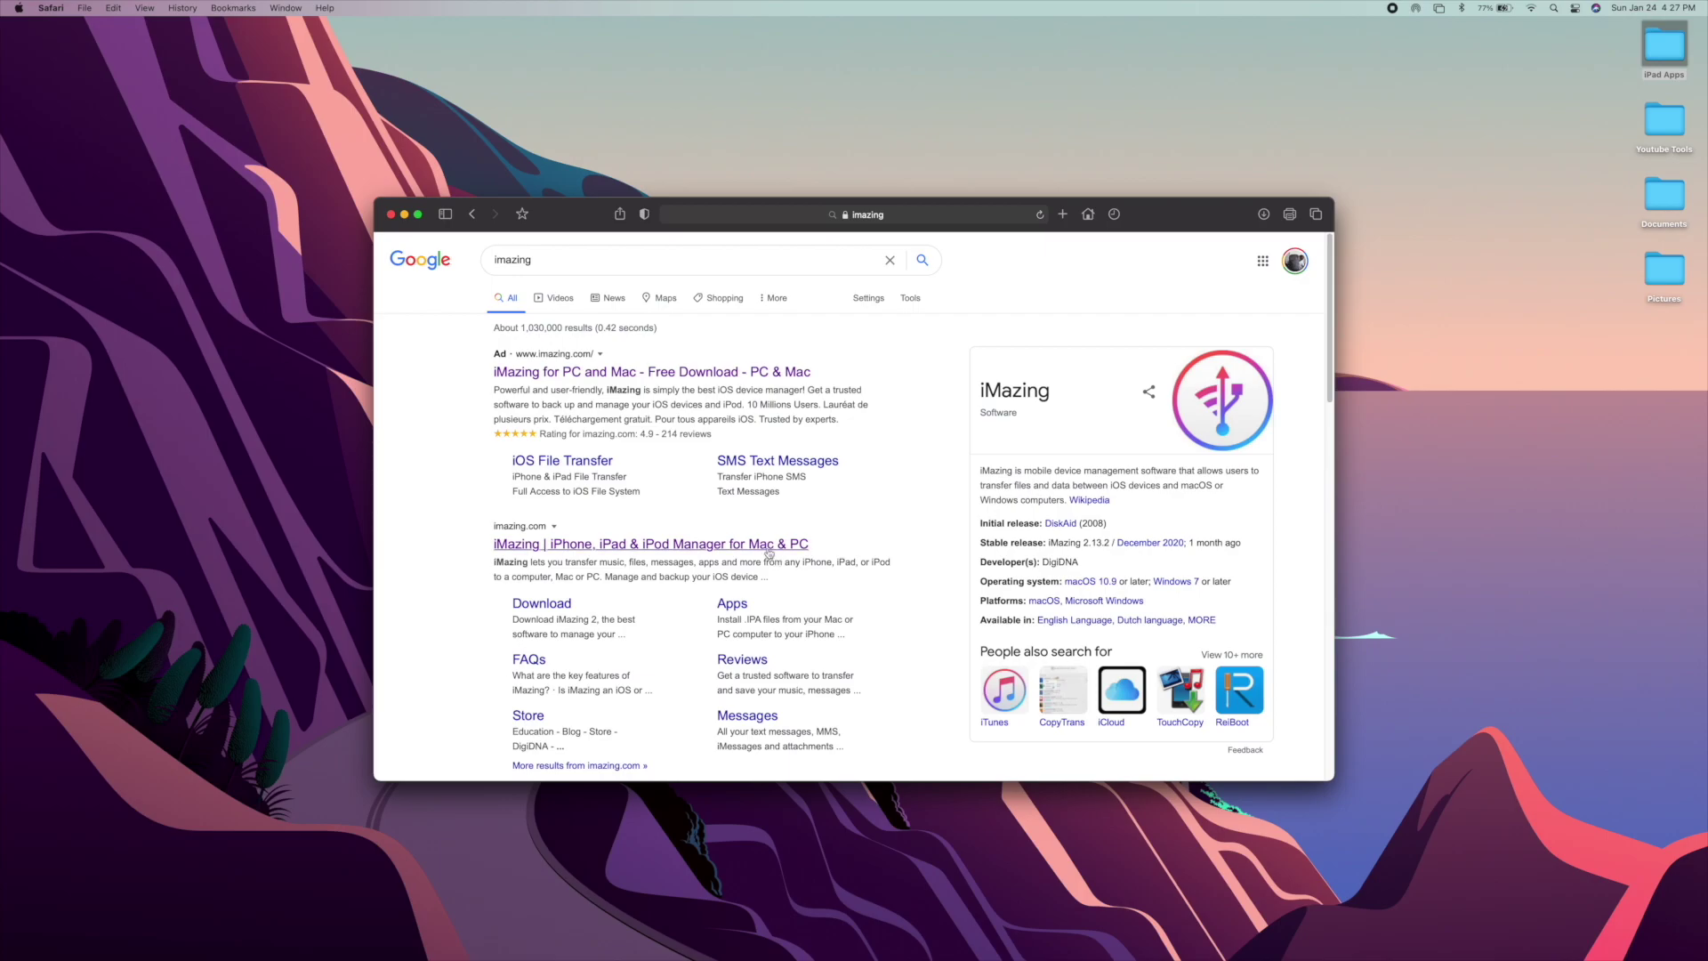
{"action": "left_click", "coordinate": [769, 549]}
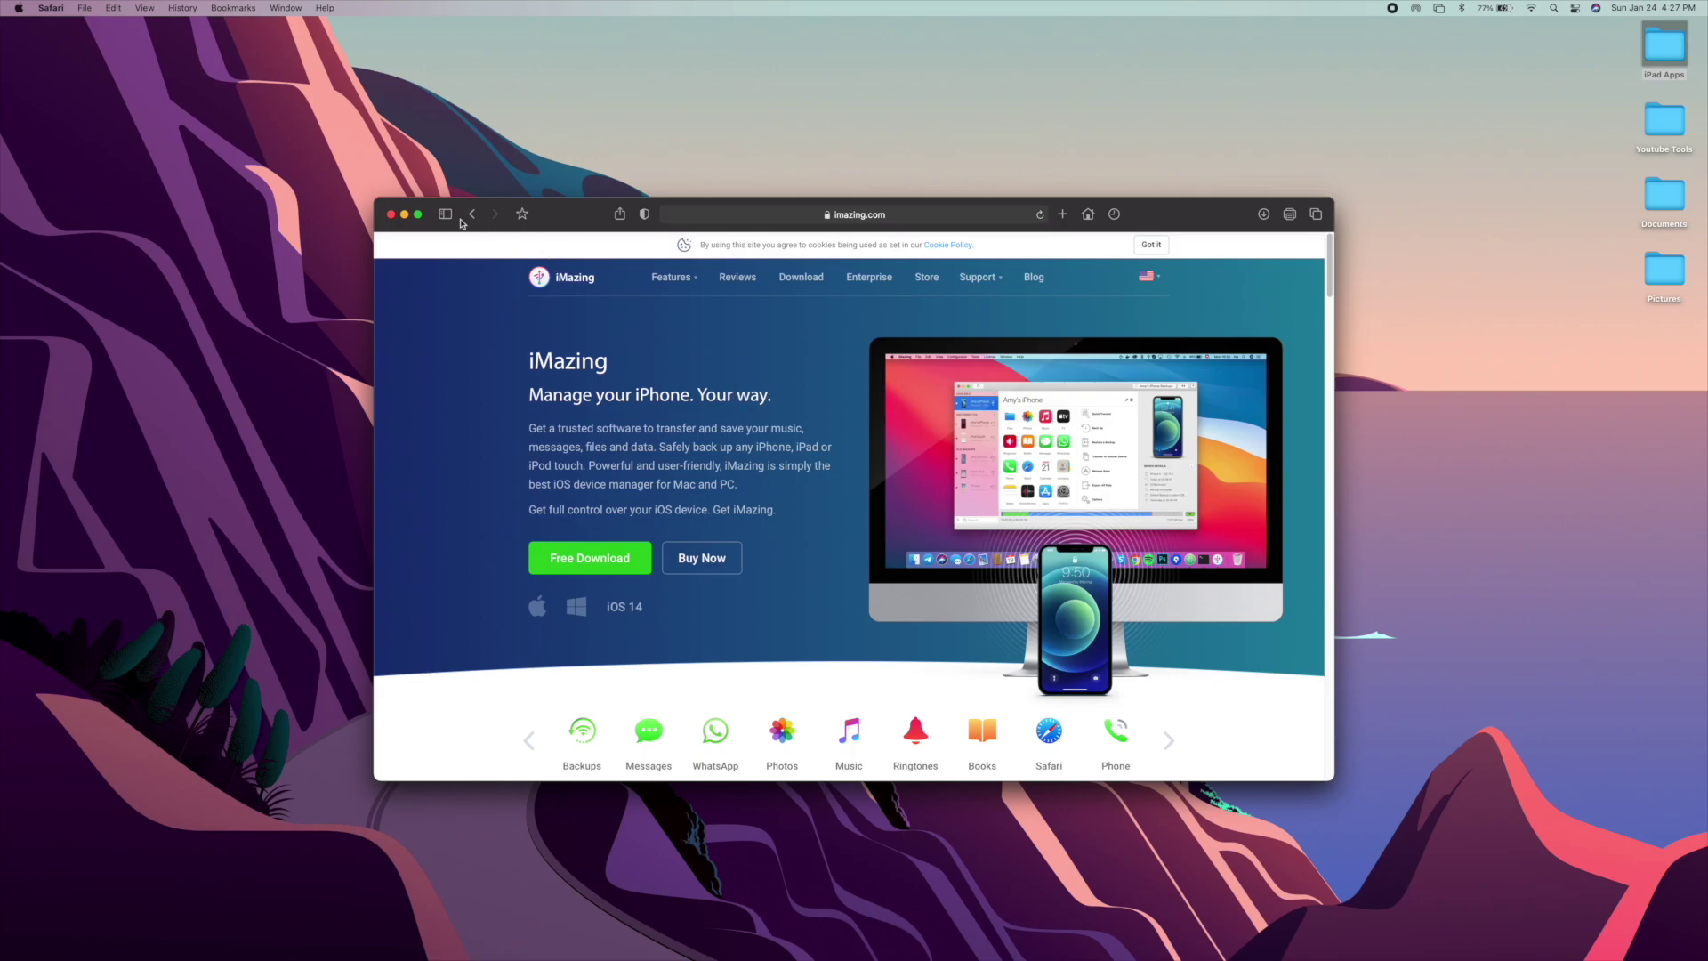
{"action": "left_click", "coordinate": [418, 215]}
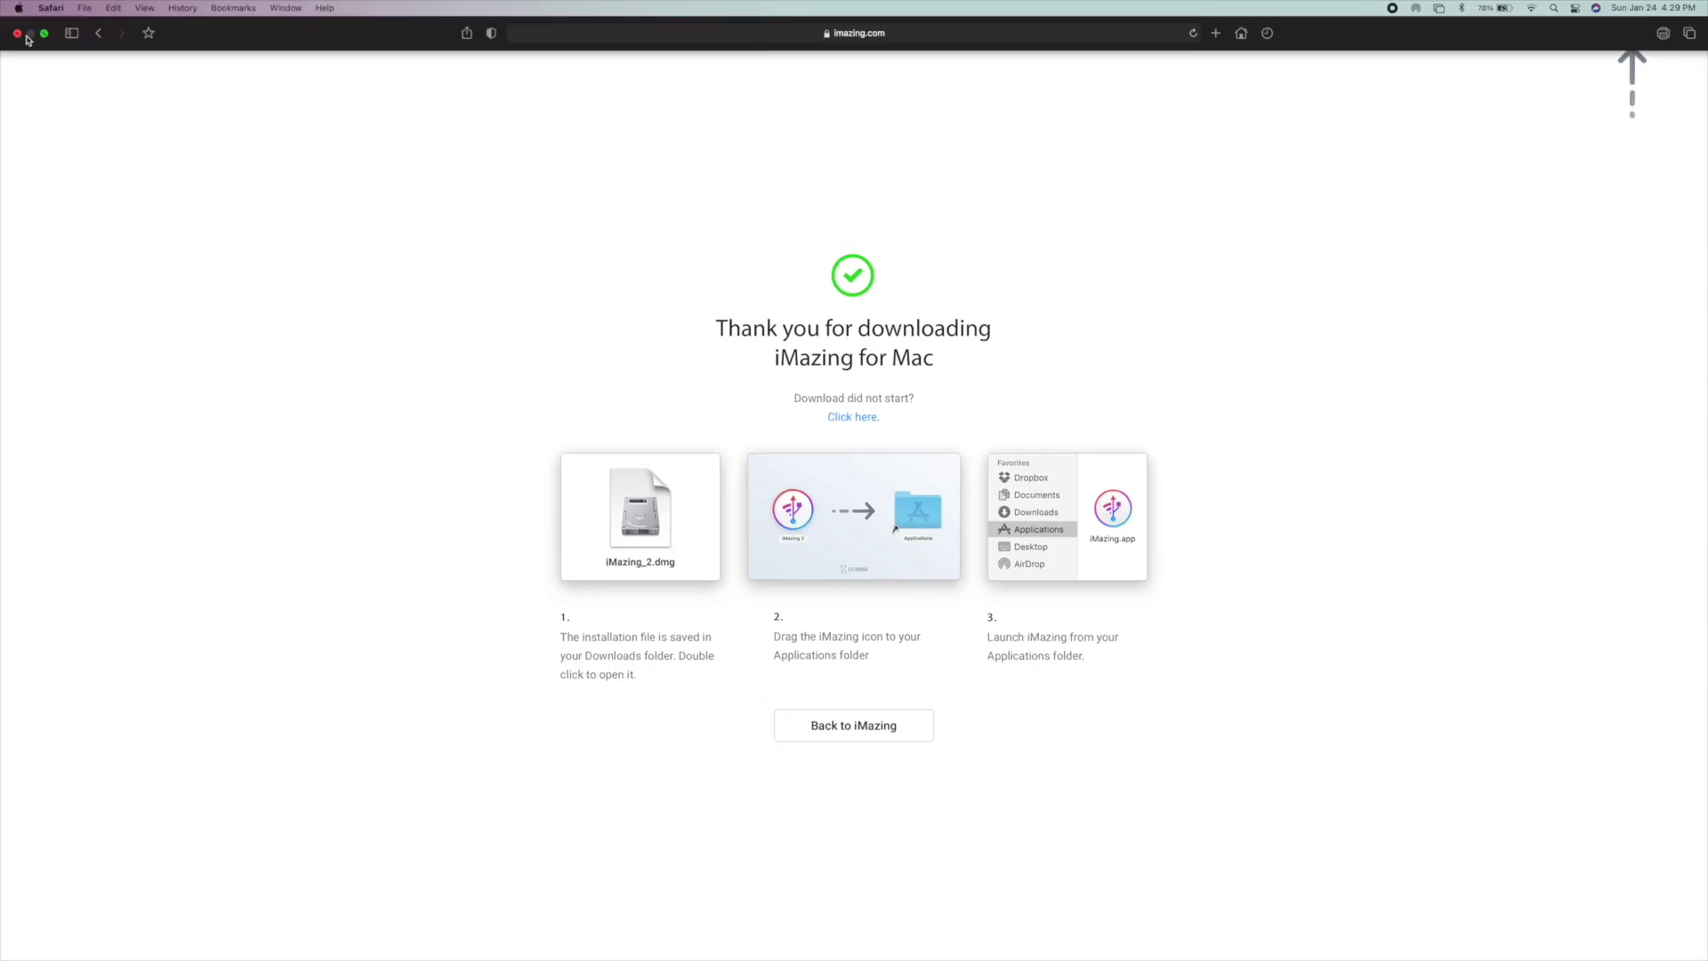
{"action": "left_click", "coordinate": [50, 9]}
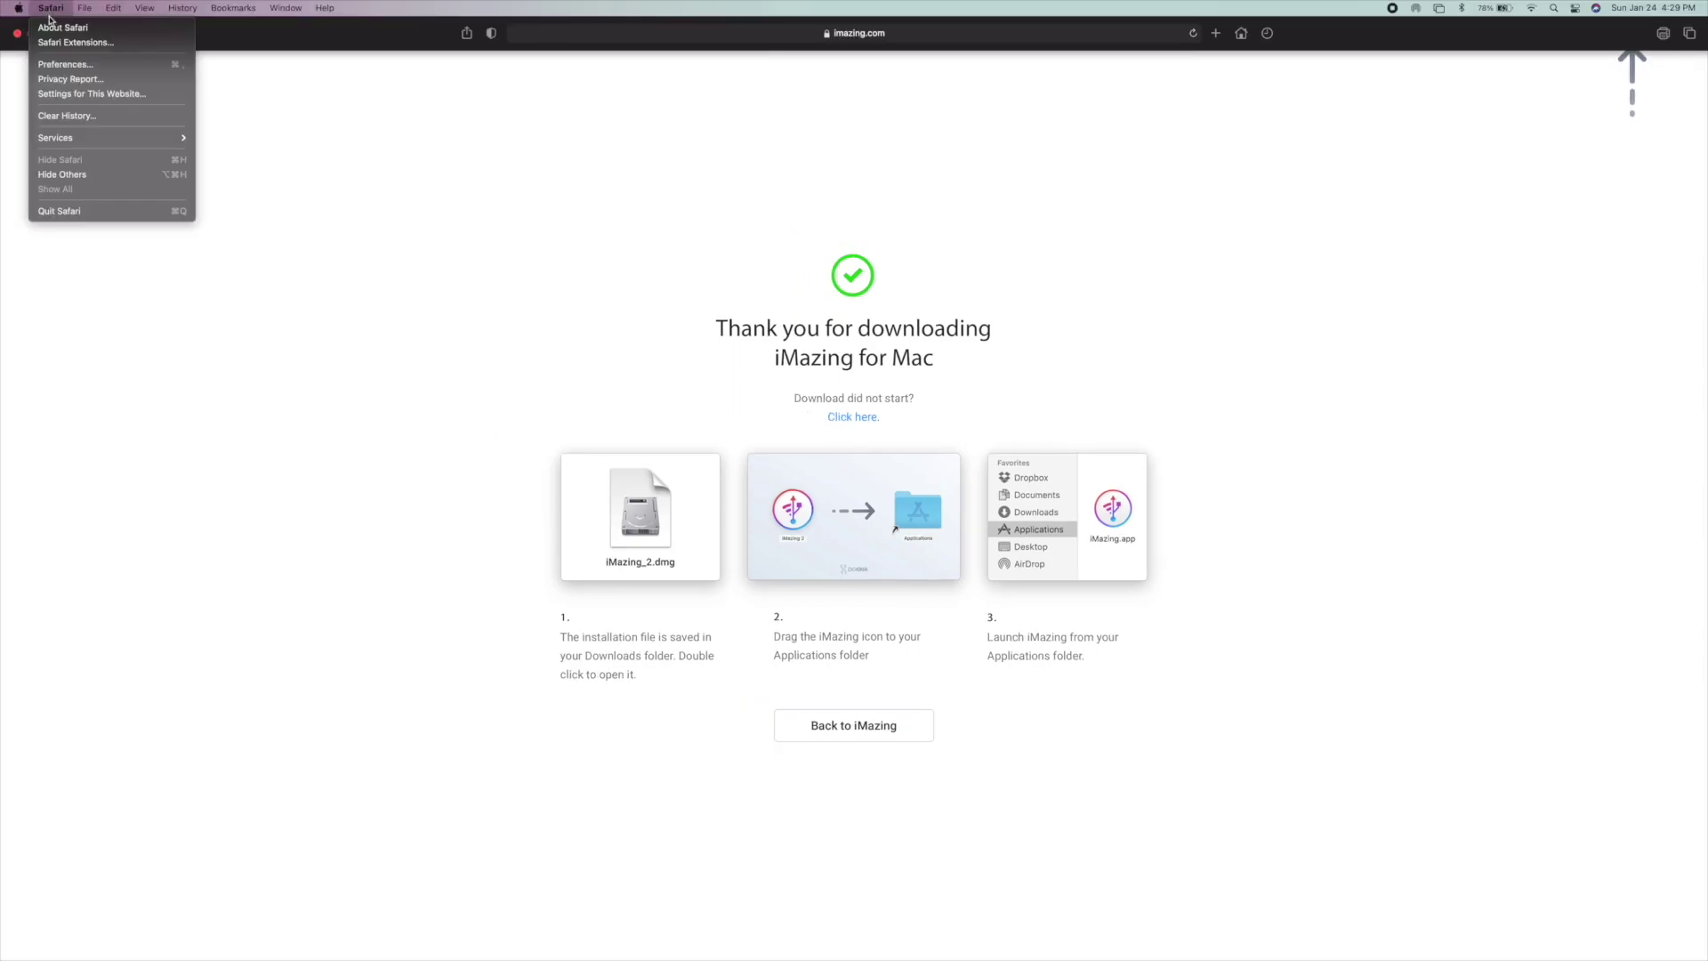
{"action": "left_click", "coordinate": [77, 211]}
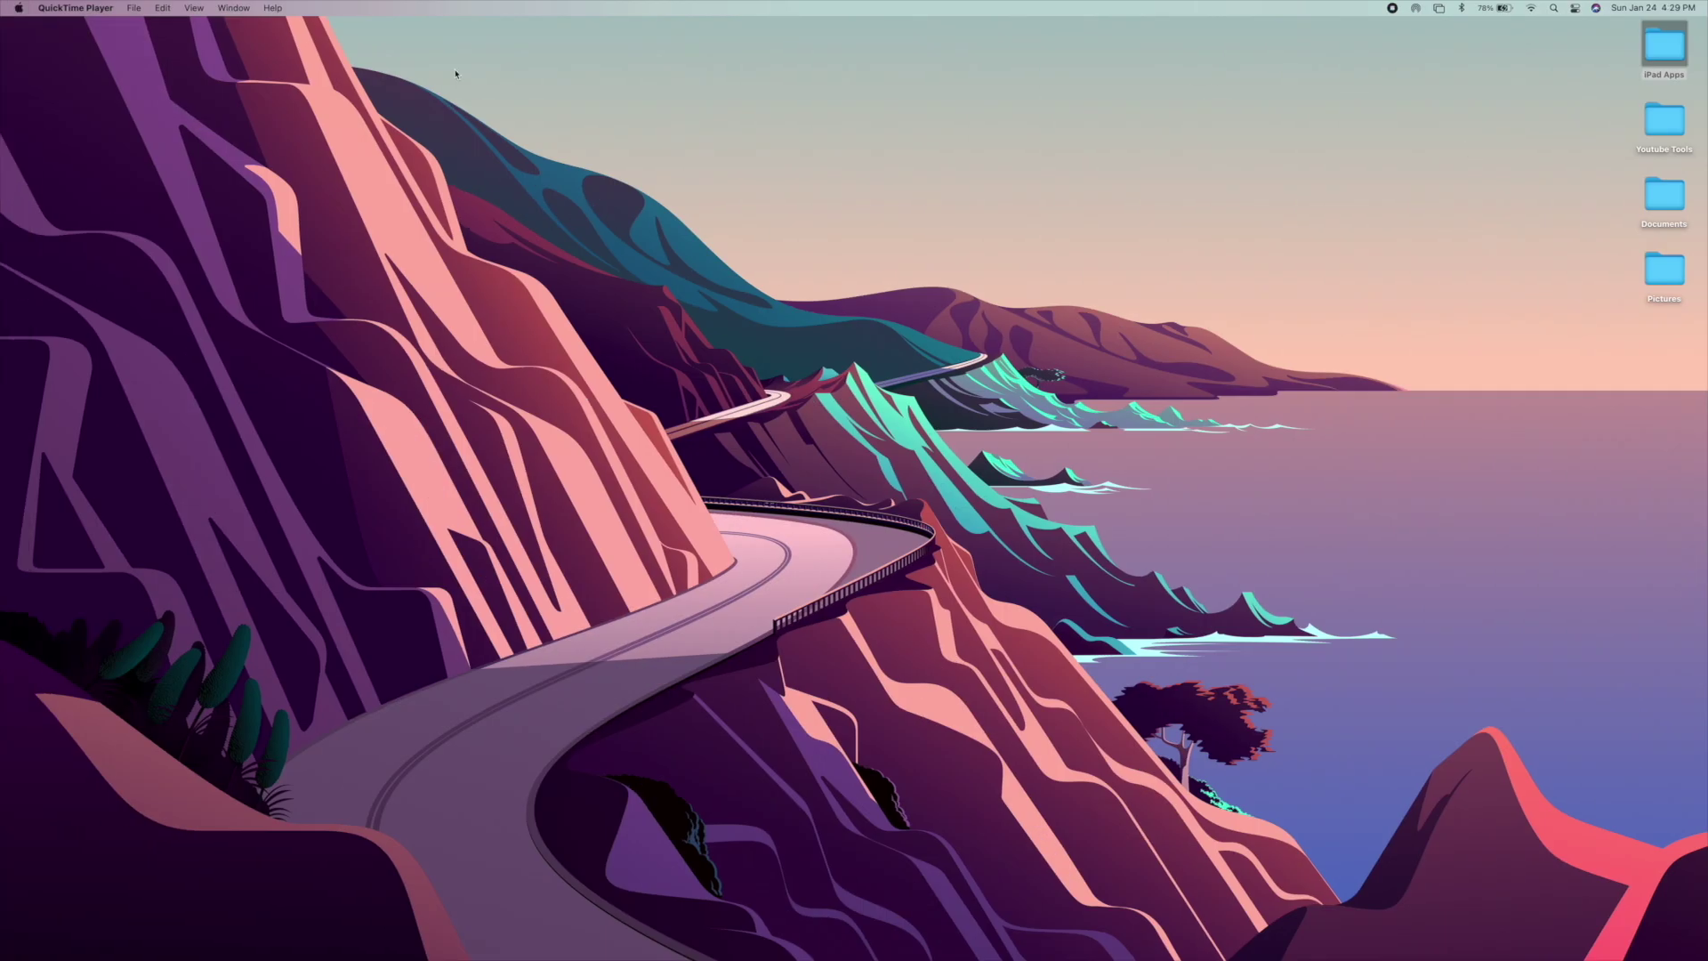
Open the Applications folder from Finder's Go menu and launch iMazing
{"action": "left_click", "coordinate": [174, 86]}
{"action": "left_click", "coordinate": [176, 8]}
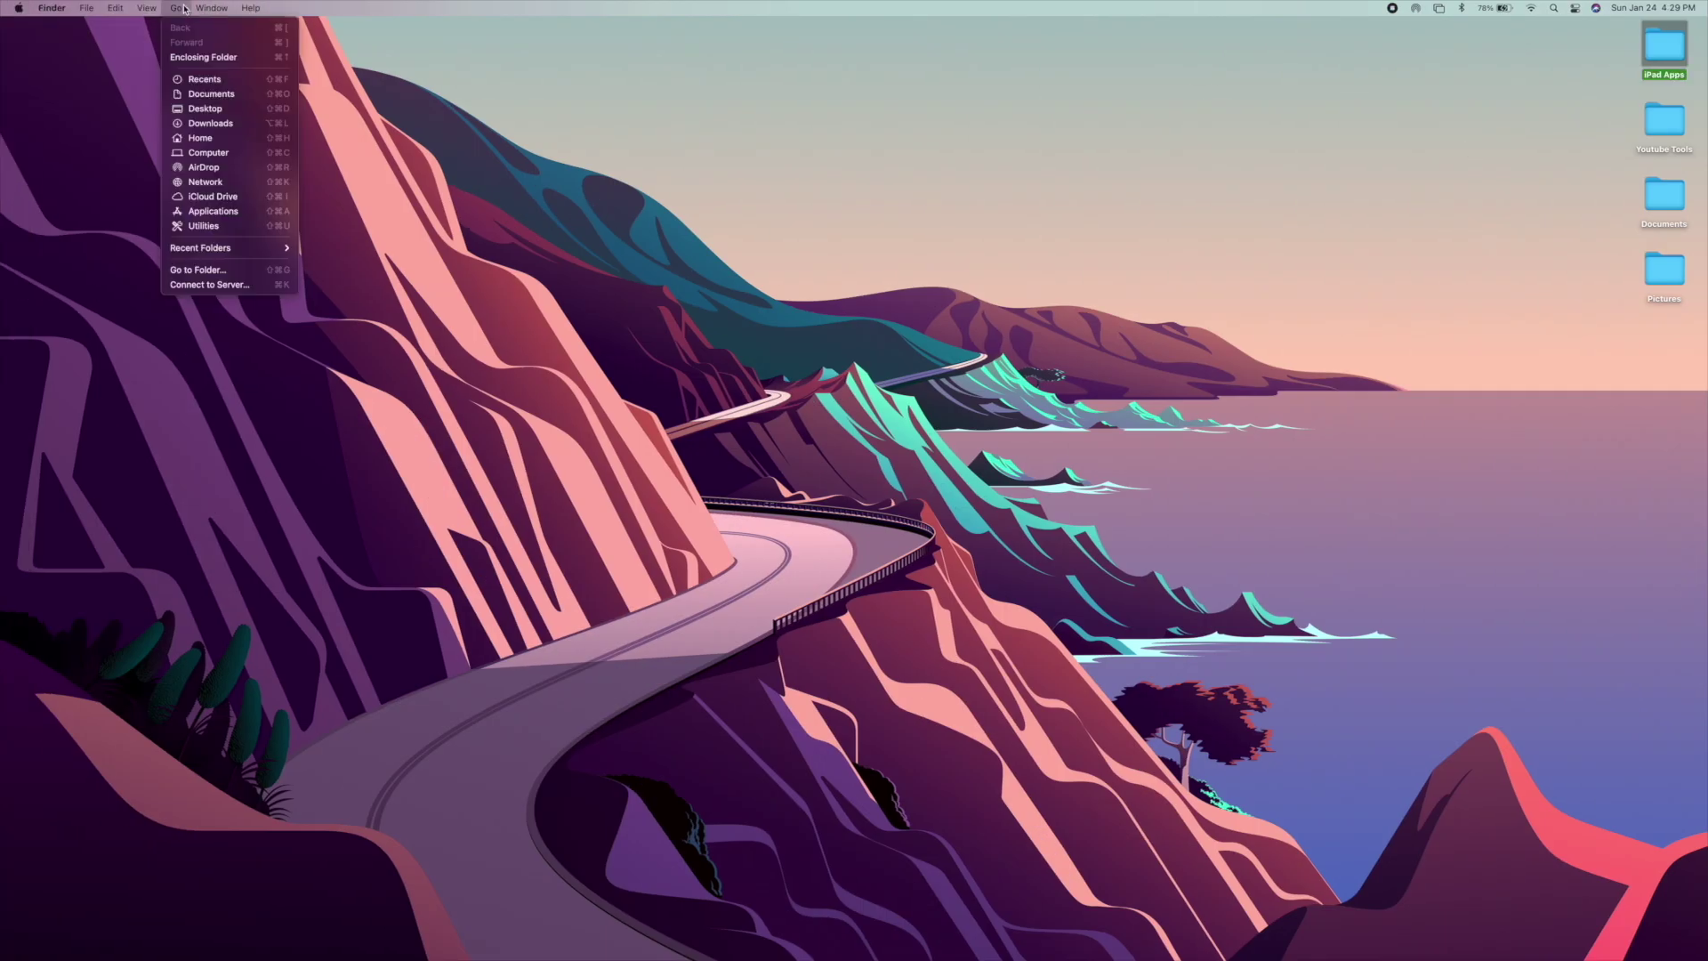
{"action": "left_click", "coordinate": [231, 212]}
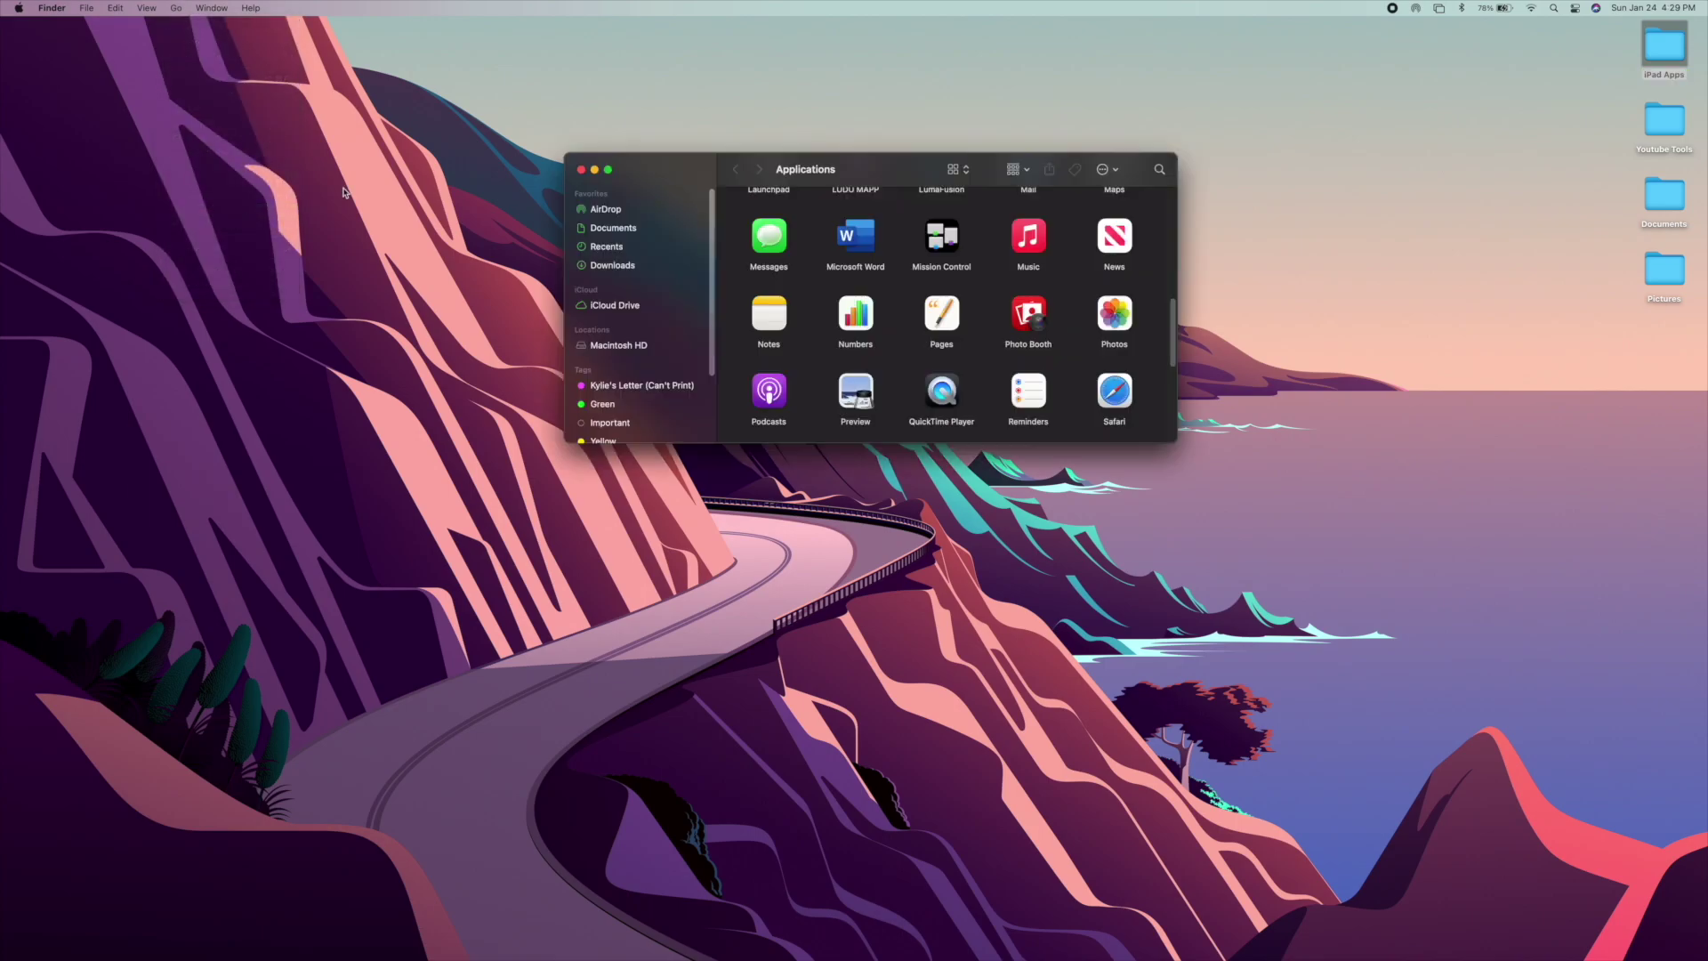
{"action": "scroll", "coordinate": [1011, 336], "scroll_direction": "up", "scroll_amount": 3}
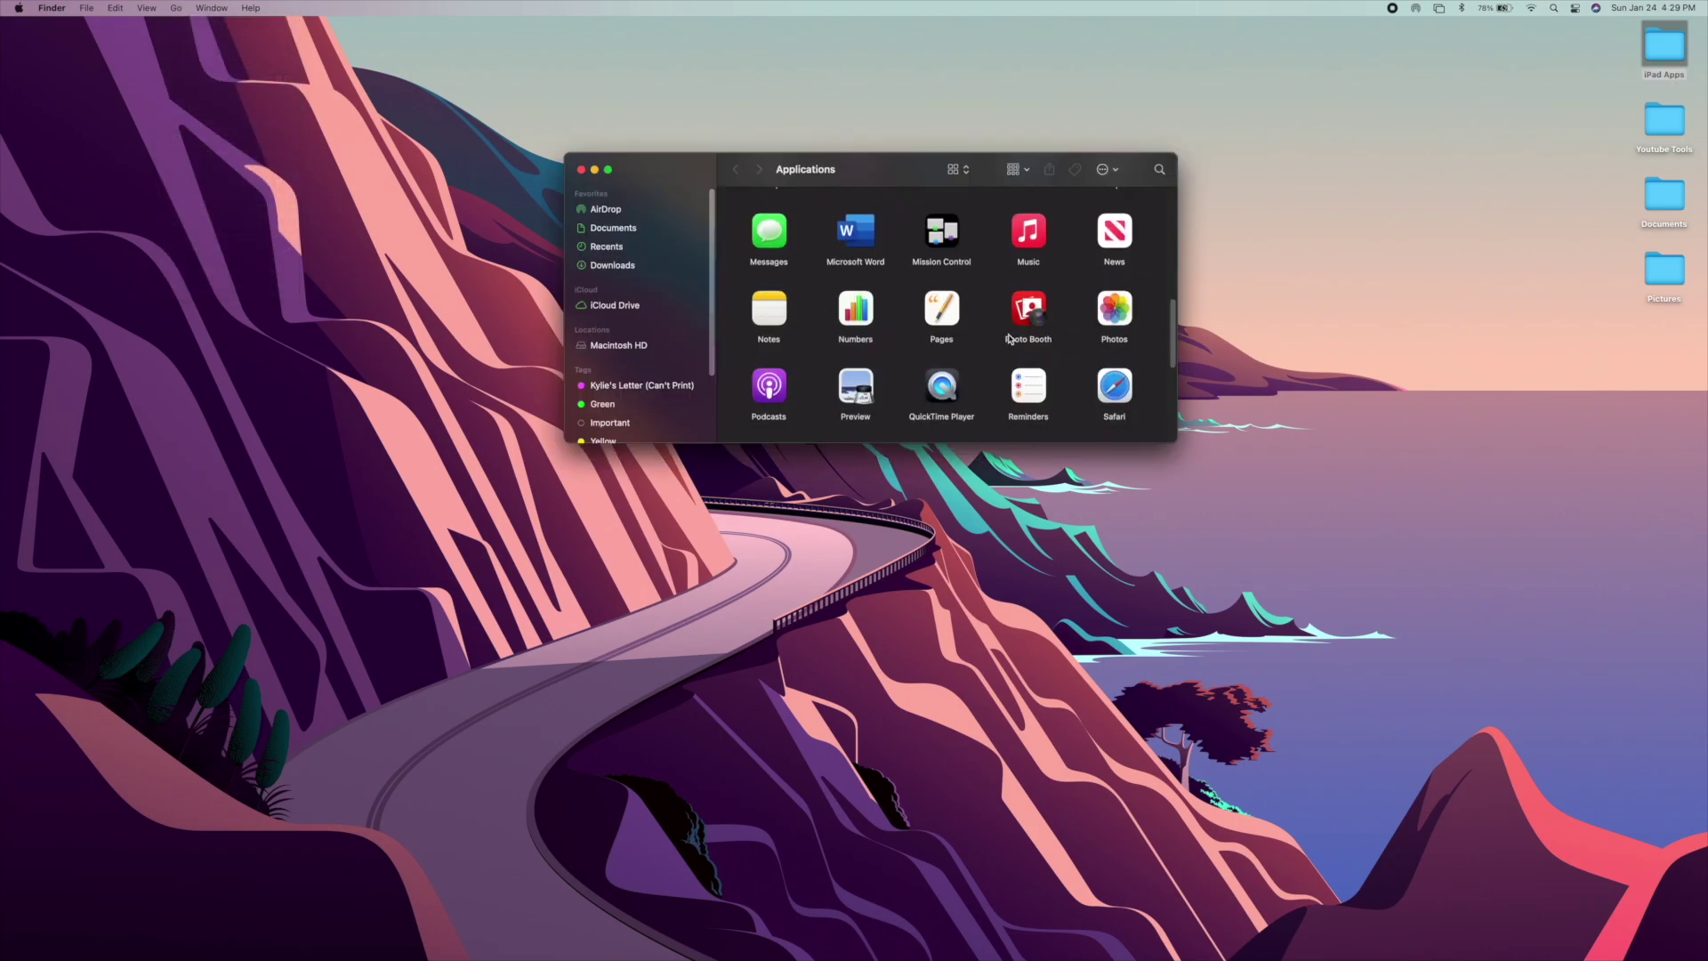
{"action": "scroll", "coordinate": [1011, 336], "scroll_direction": "up", "scroll_amount": 3}
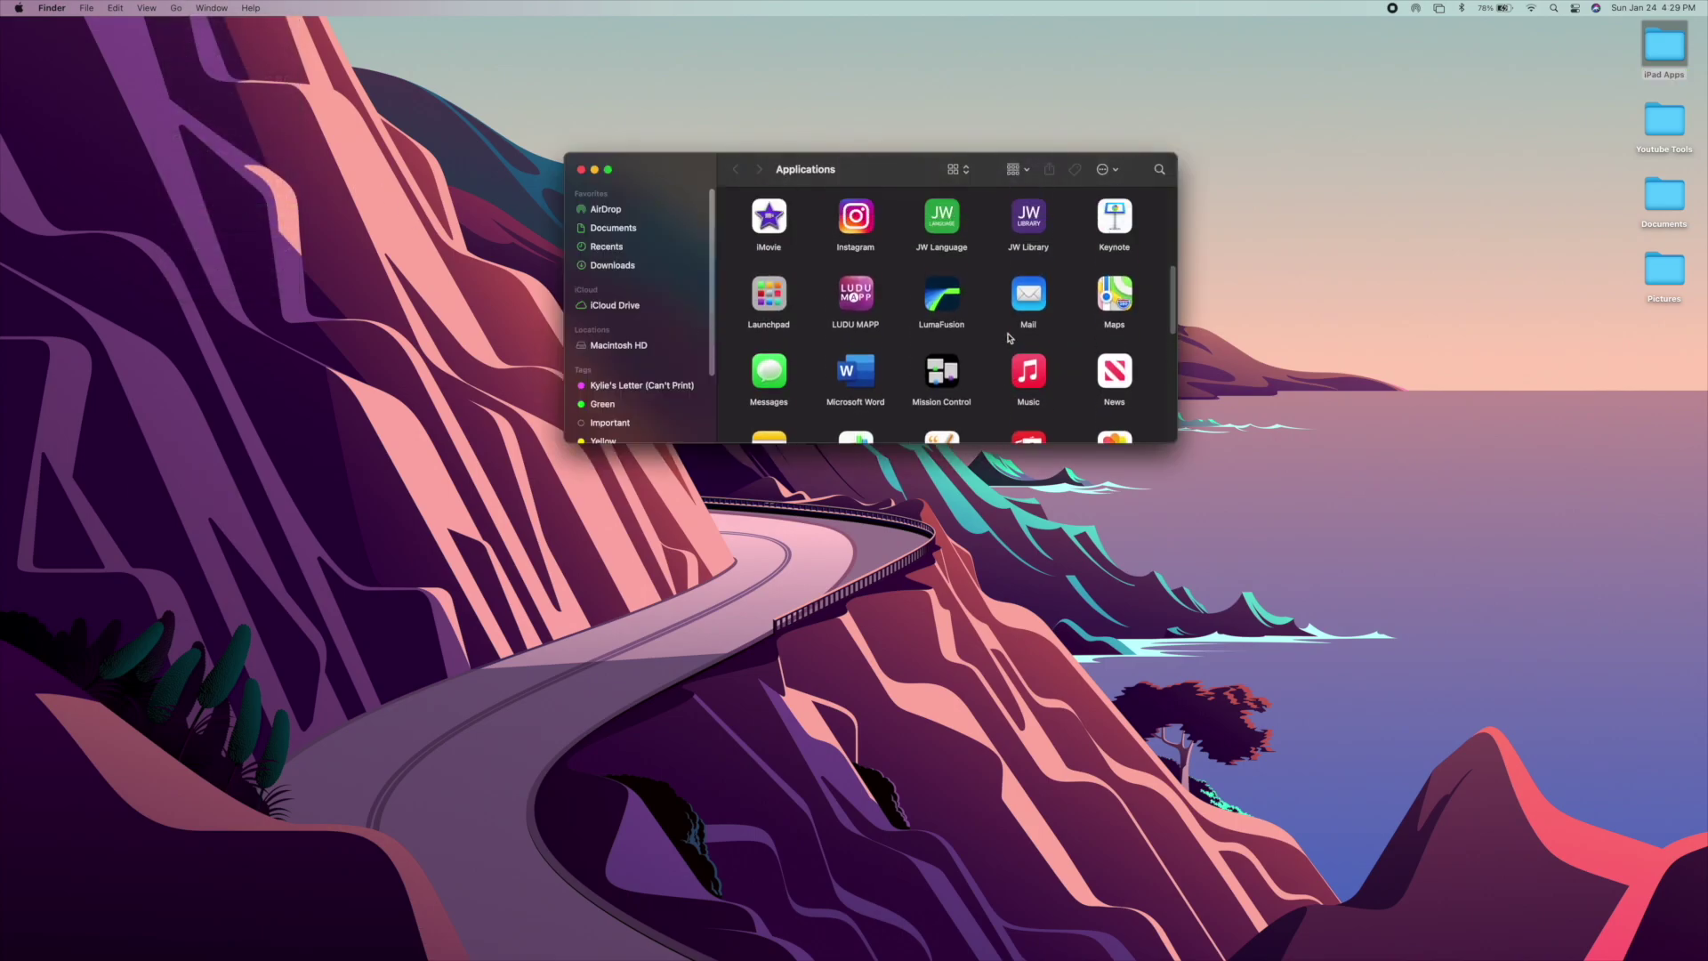
{"action": "scroll", "coordinate": [1011, 337], "scroll_direction": "up", "scroll_amount": 3}
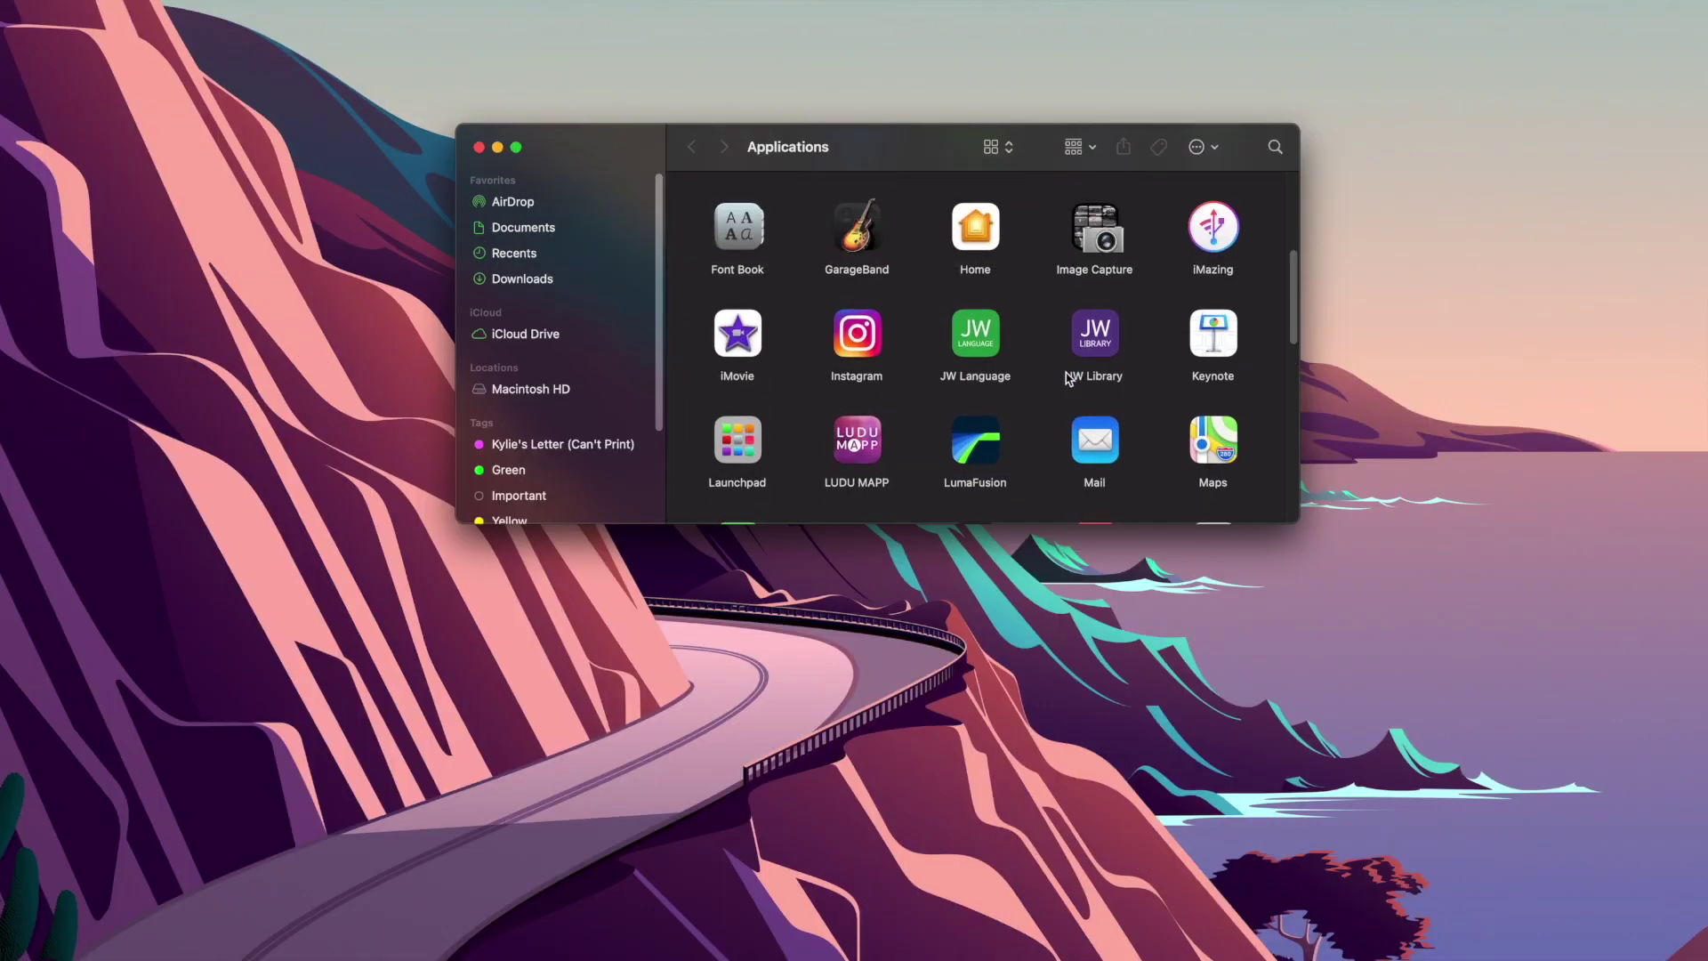
{"action": "double_click", "coordinate": [1228, 248]}
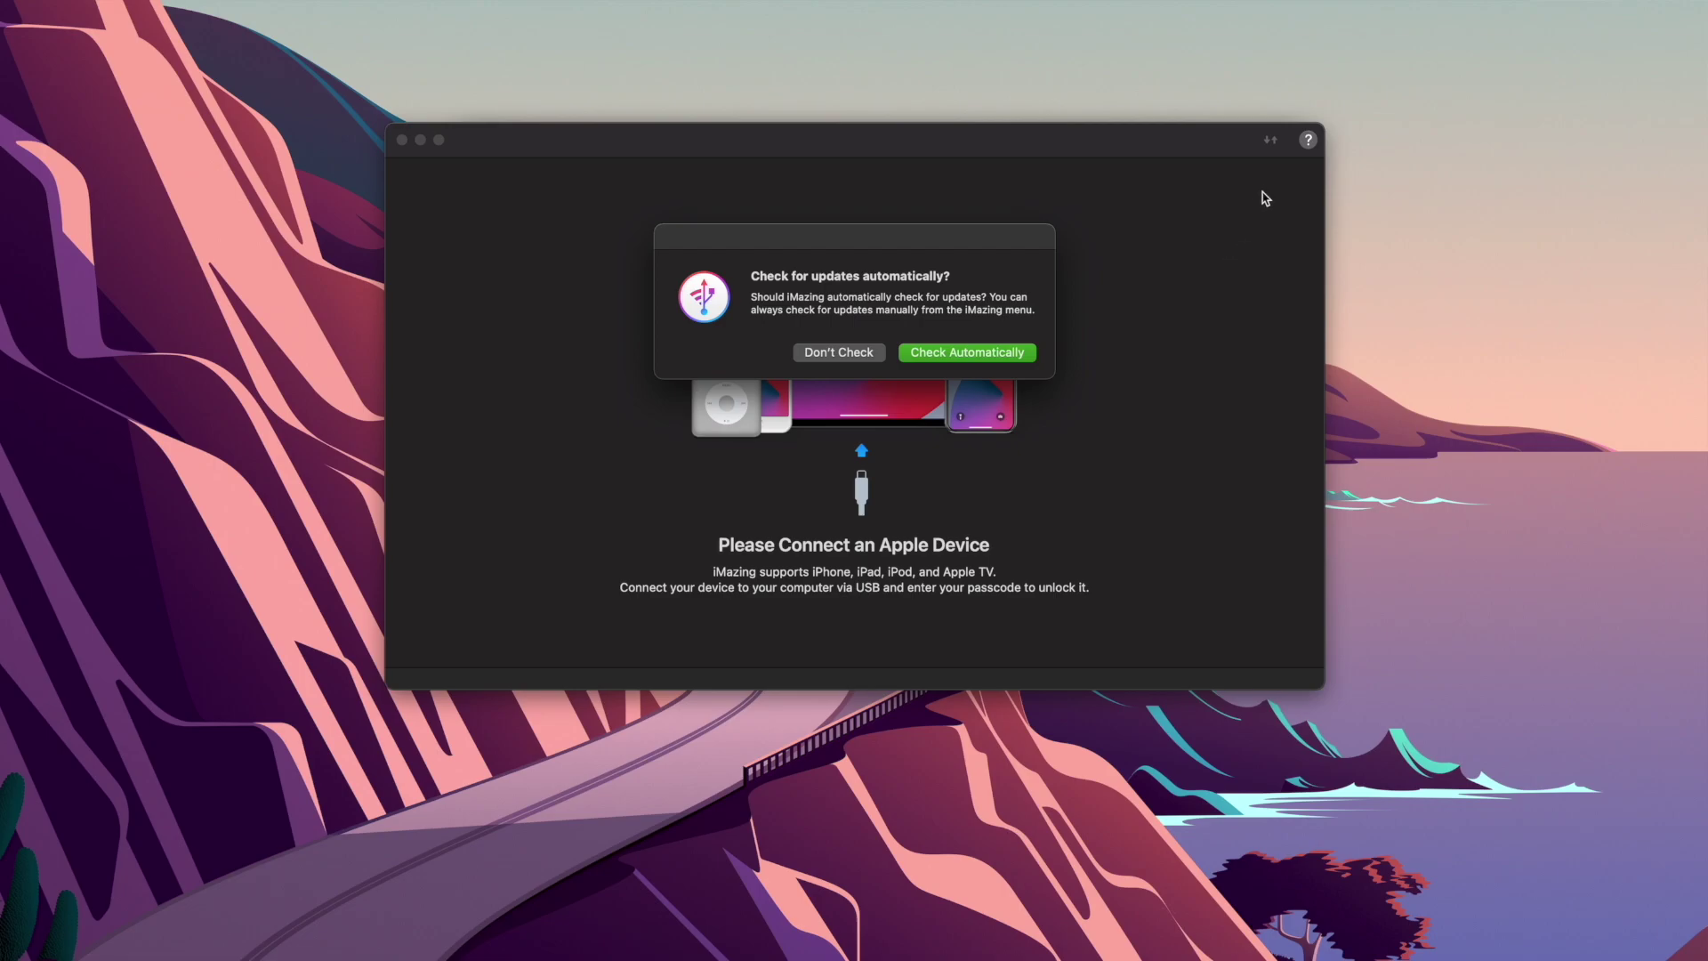
Choose Don't Check for updates and Continue Trial to reach the iPad Pro overview
{"action": "left_click", "coordinate": [871, 354]}
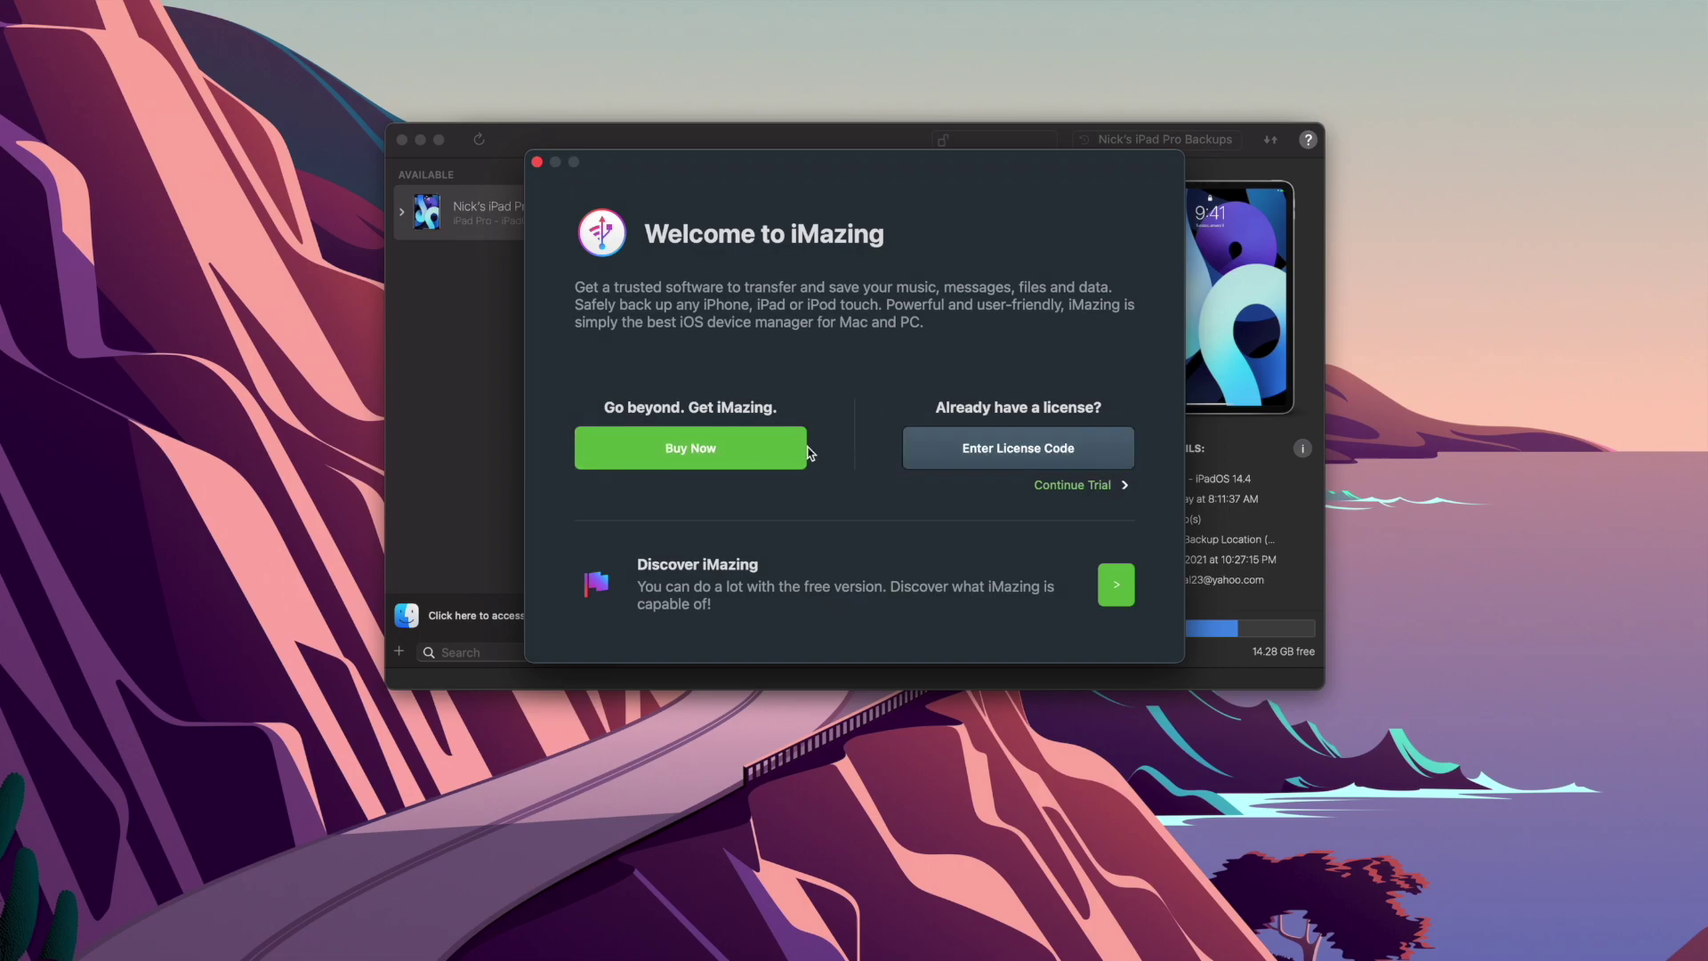
{"action": "left_click", "coordinate": [1104, 491]}
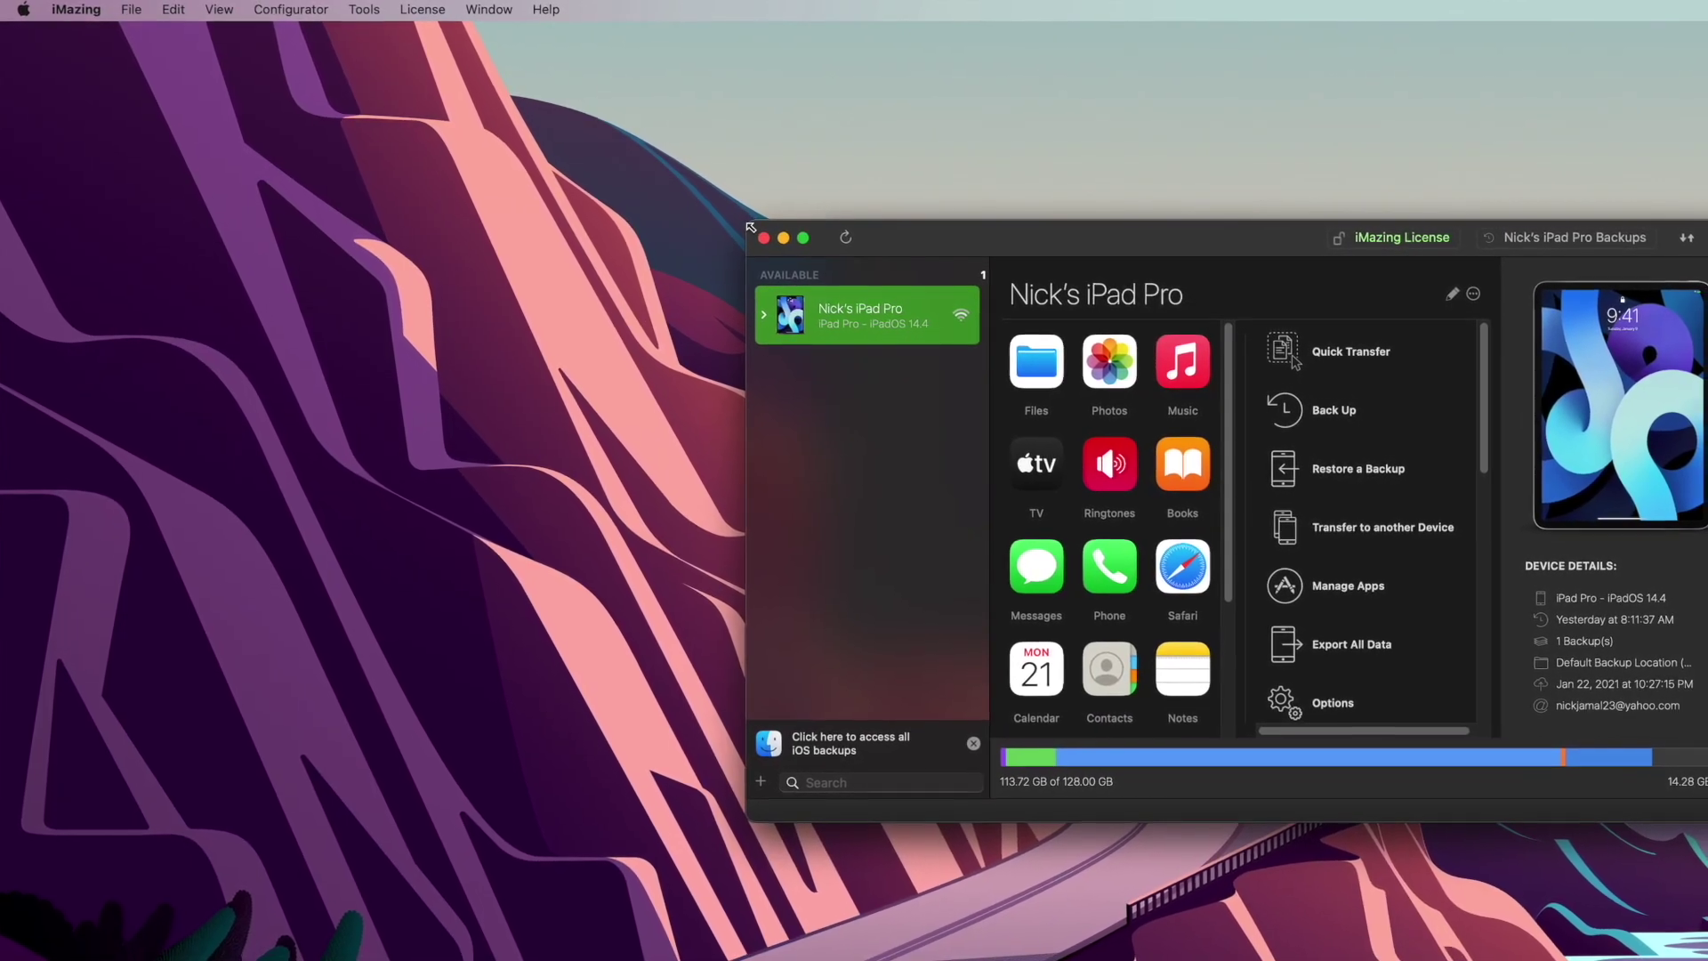
{"action": "left_click", "coordinate": [260, 5]}
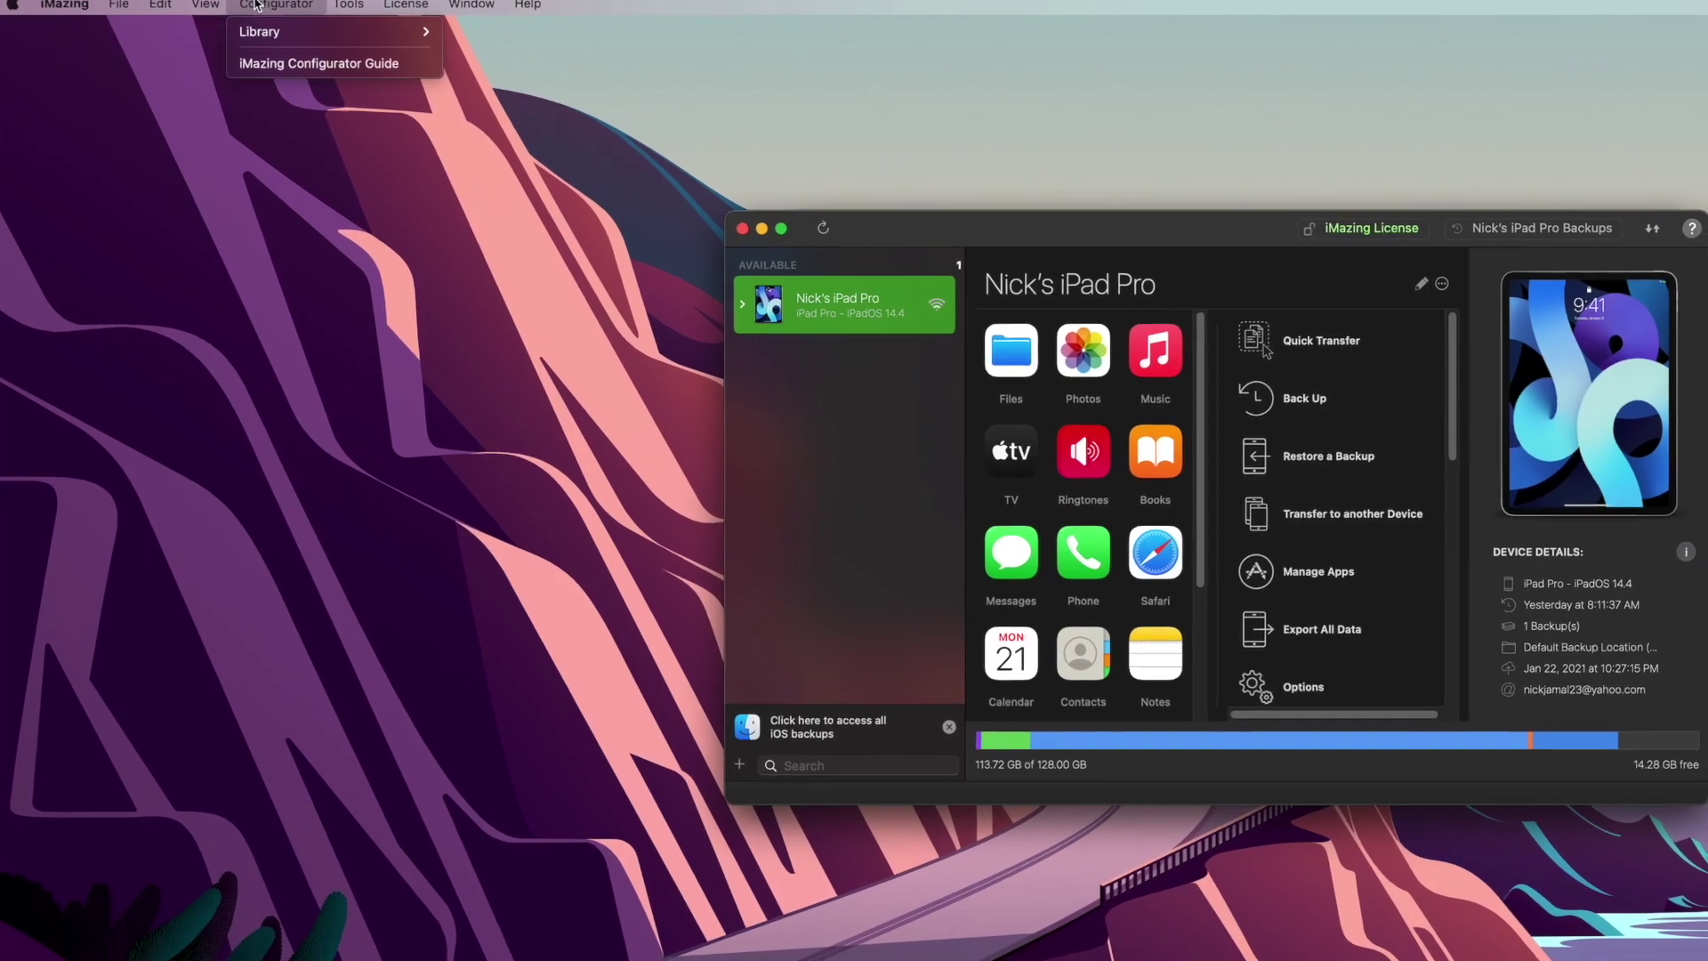
{"action": "mouse_move", "coordinate": [286, 36]}
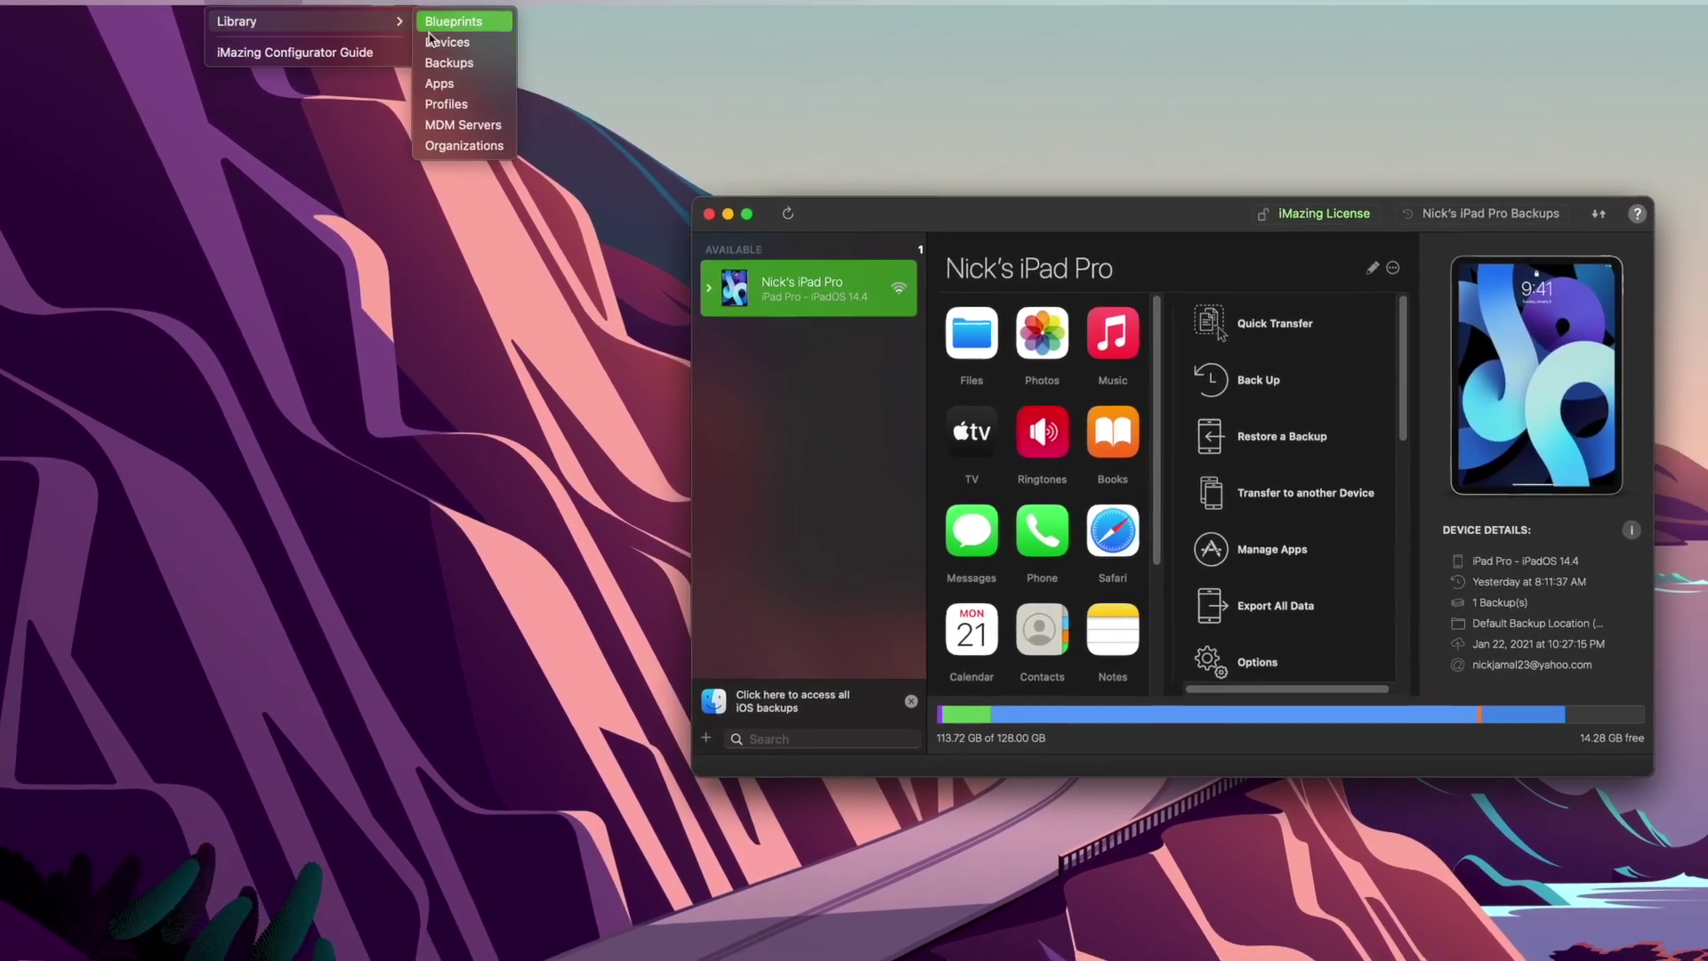
{"action": "left_click", "coordinate": [430, 78]}
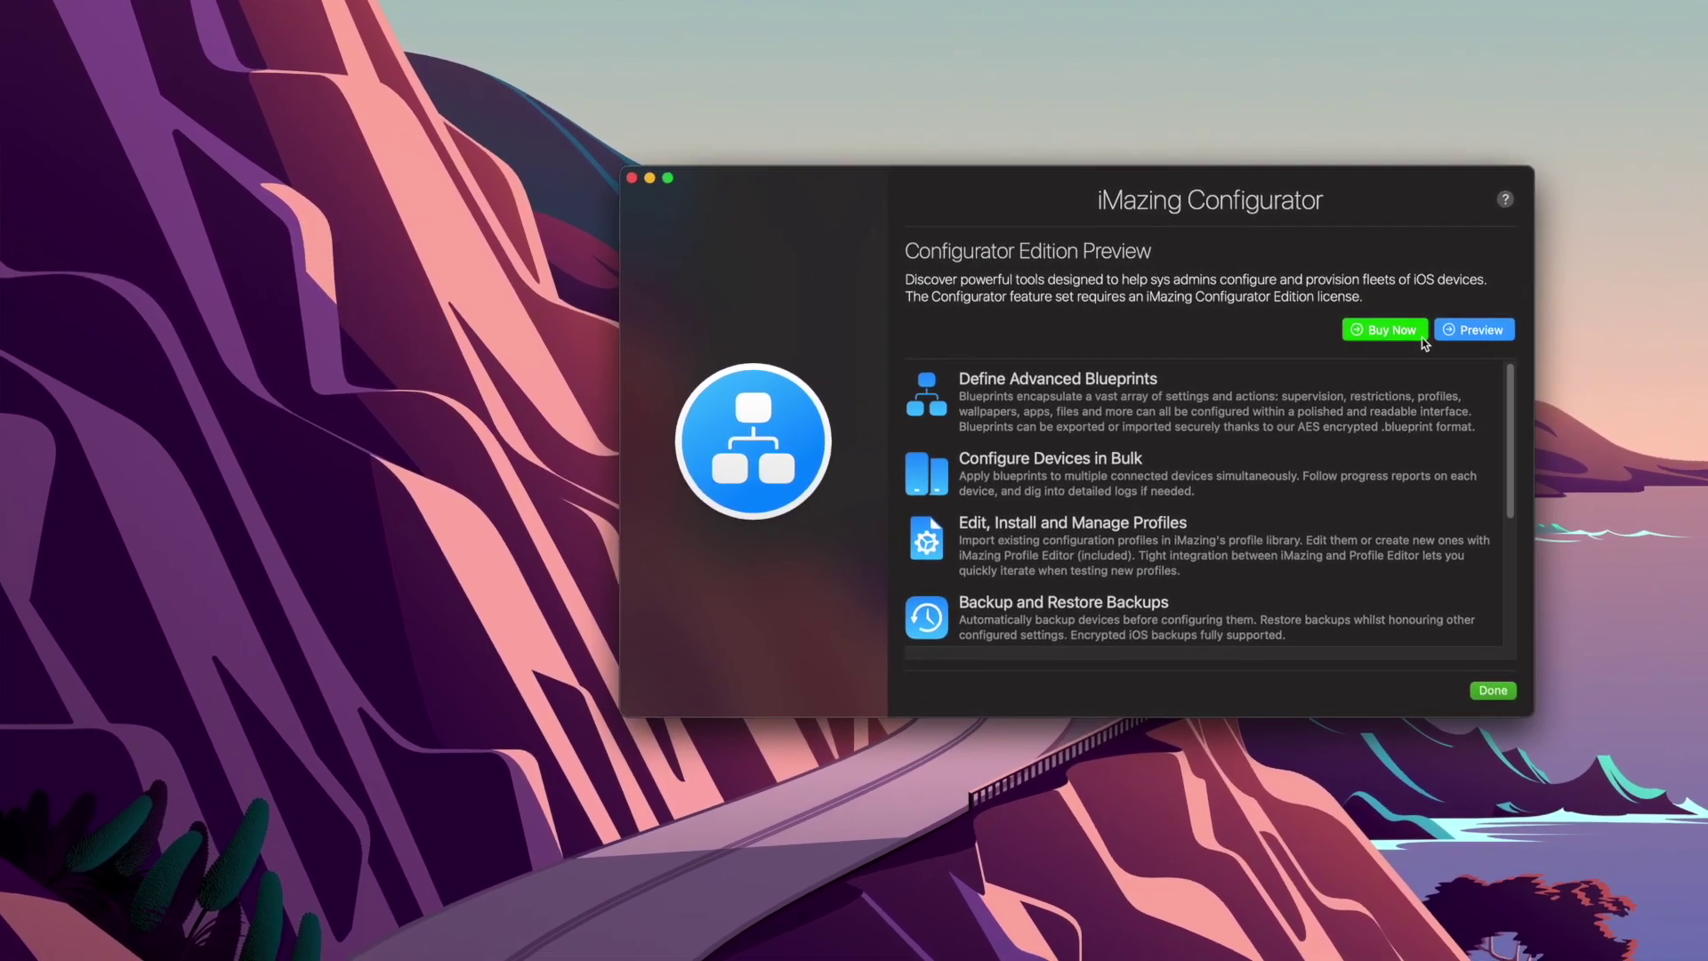
{"action": "left_click", "coordinate": [1434, 322]}
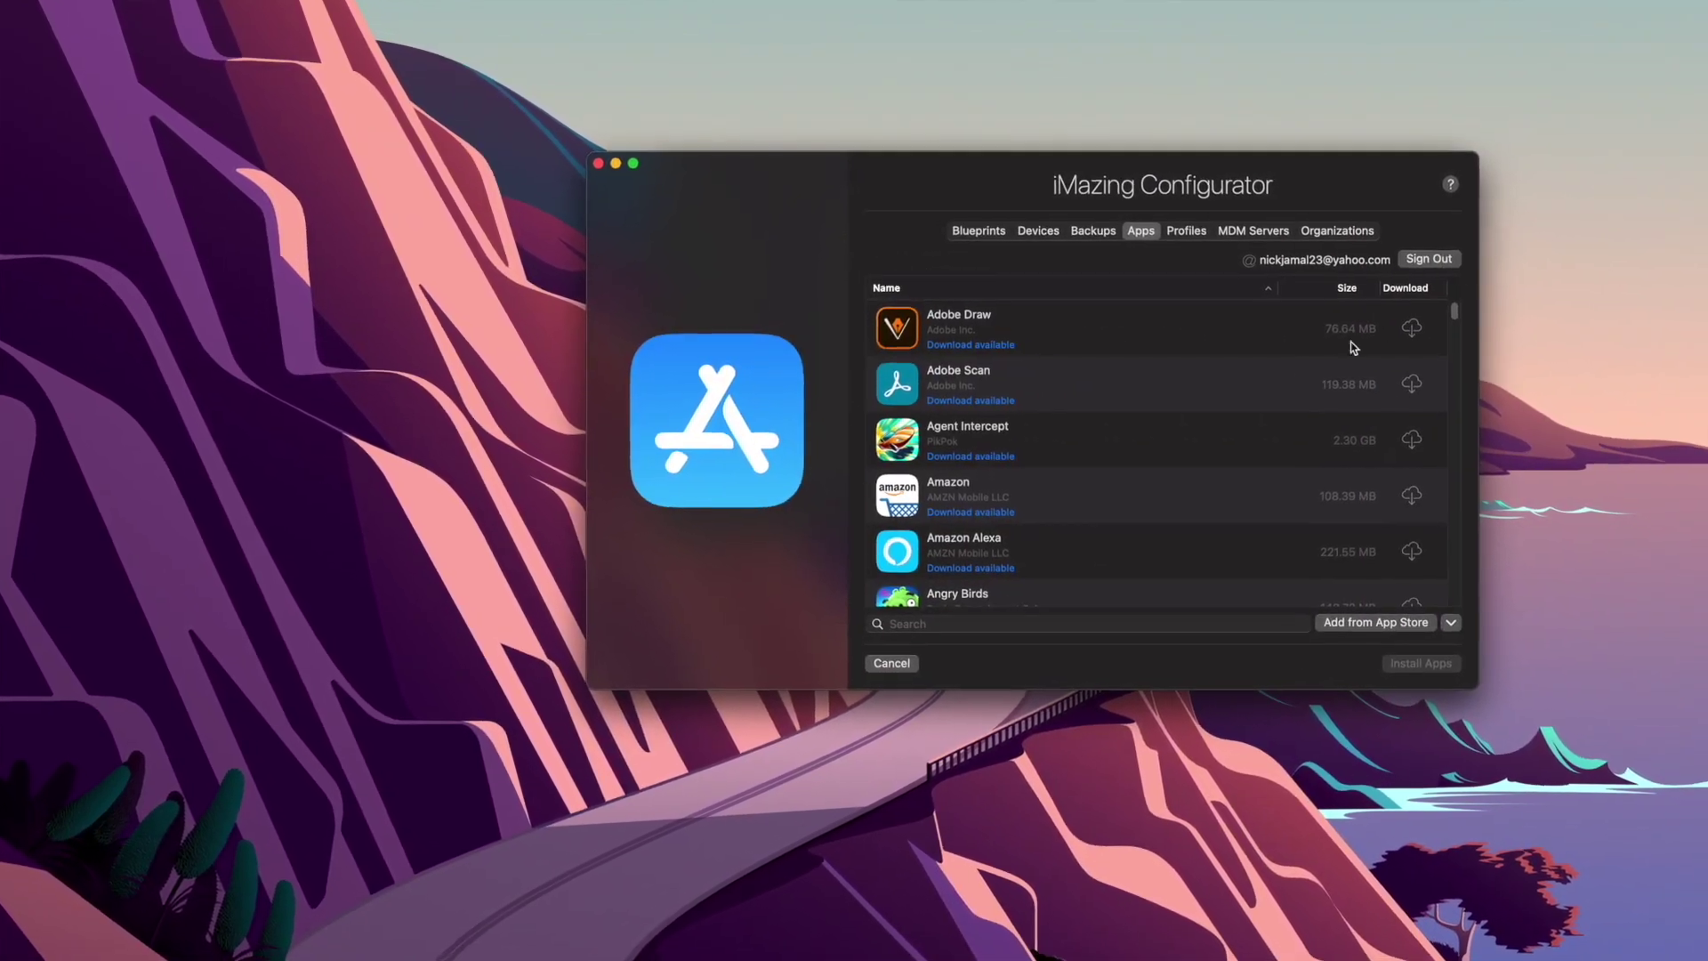
{"action": "scroll", "coordinate": [1237, 381], "scroll_direction": "down", "scroll_amount": 10}
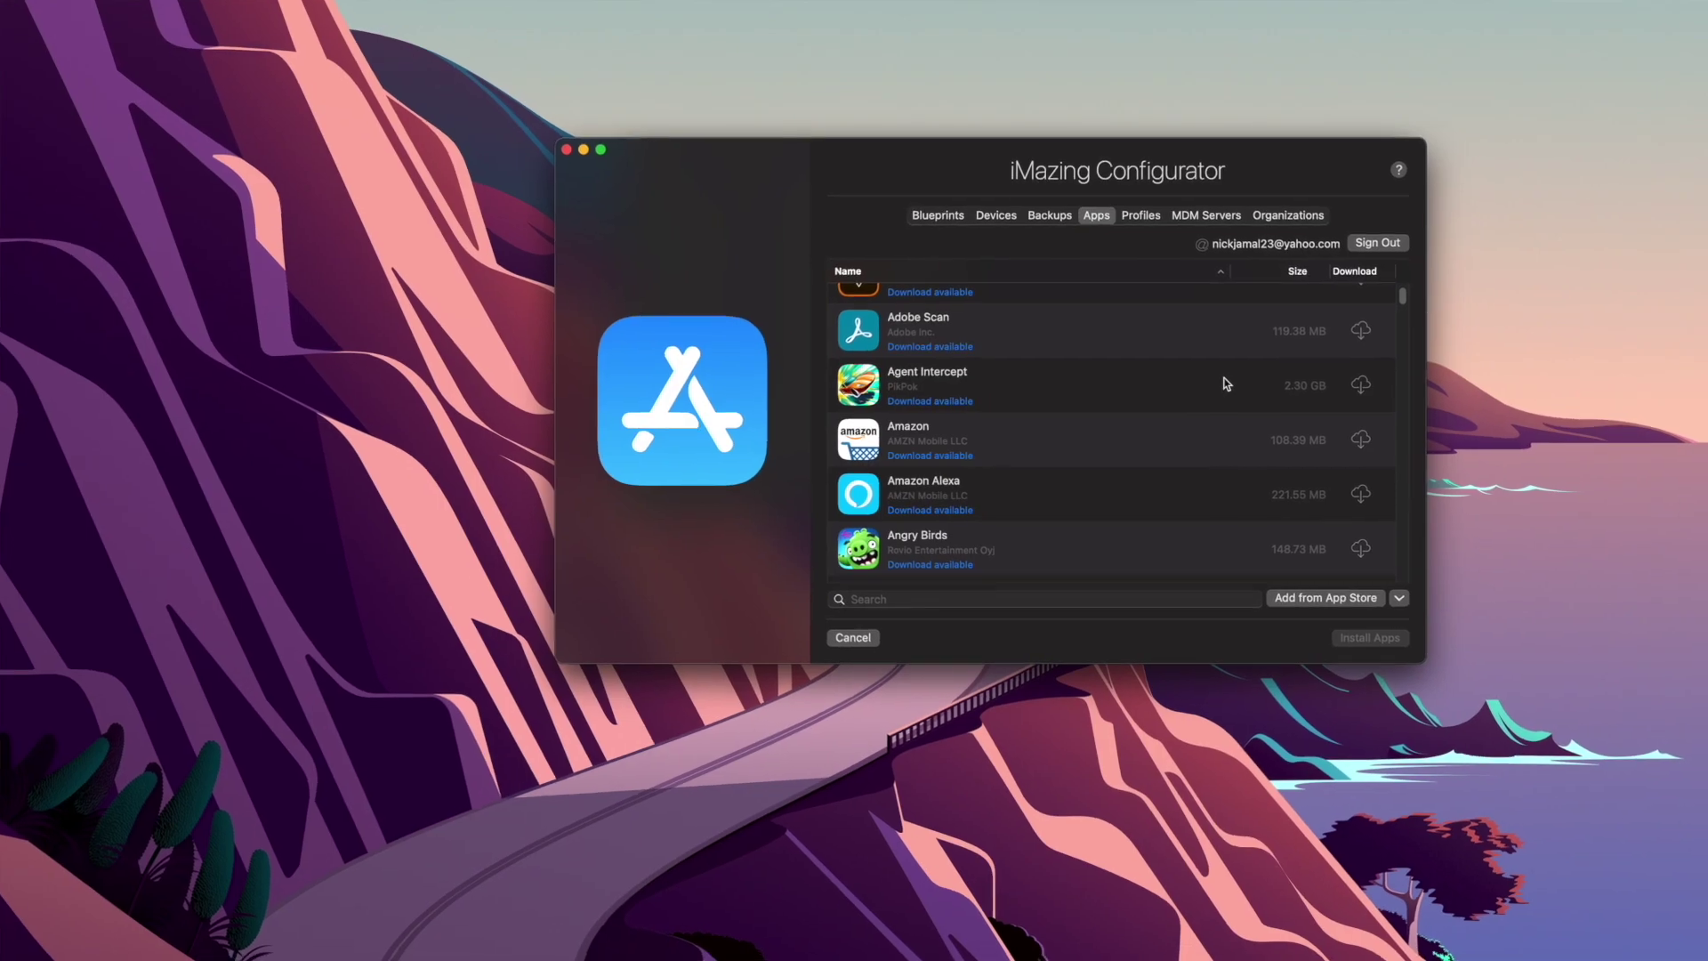
{"action": "scroll", "coordinate": [1203, 370], "scroll_direction": "down", "scroll_amount": 15}
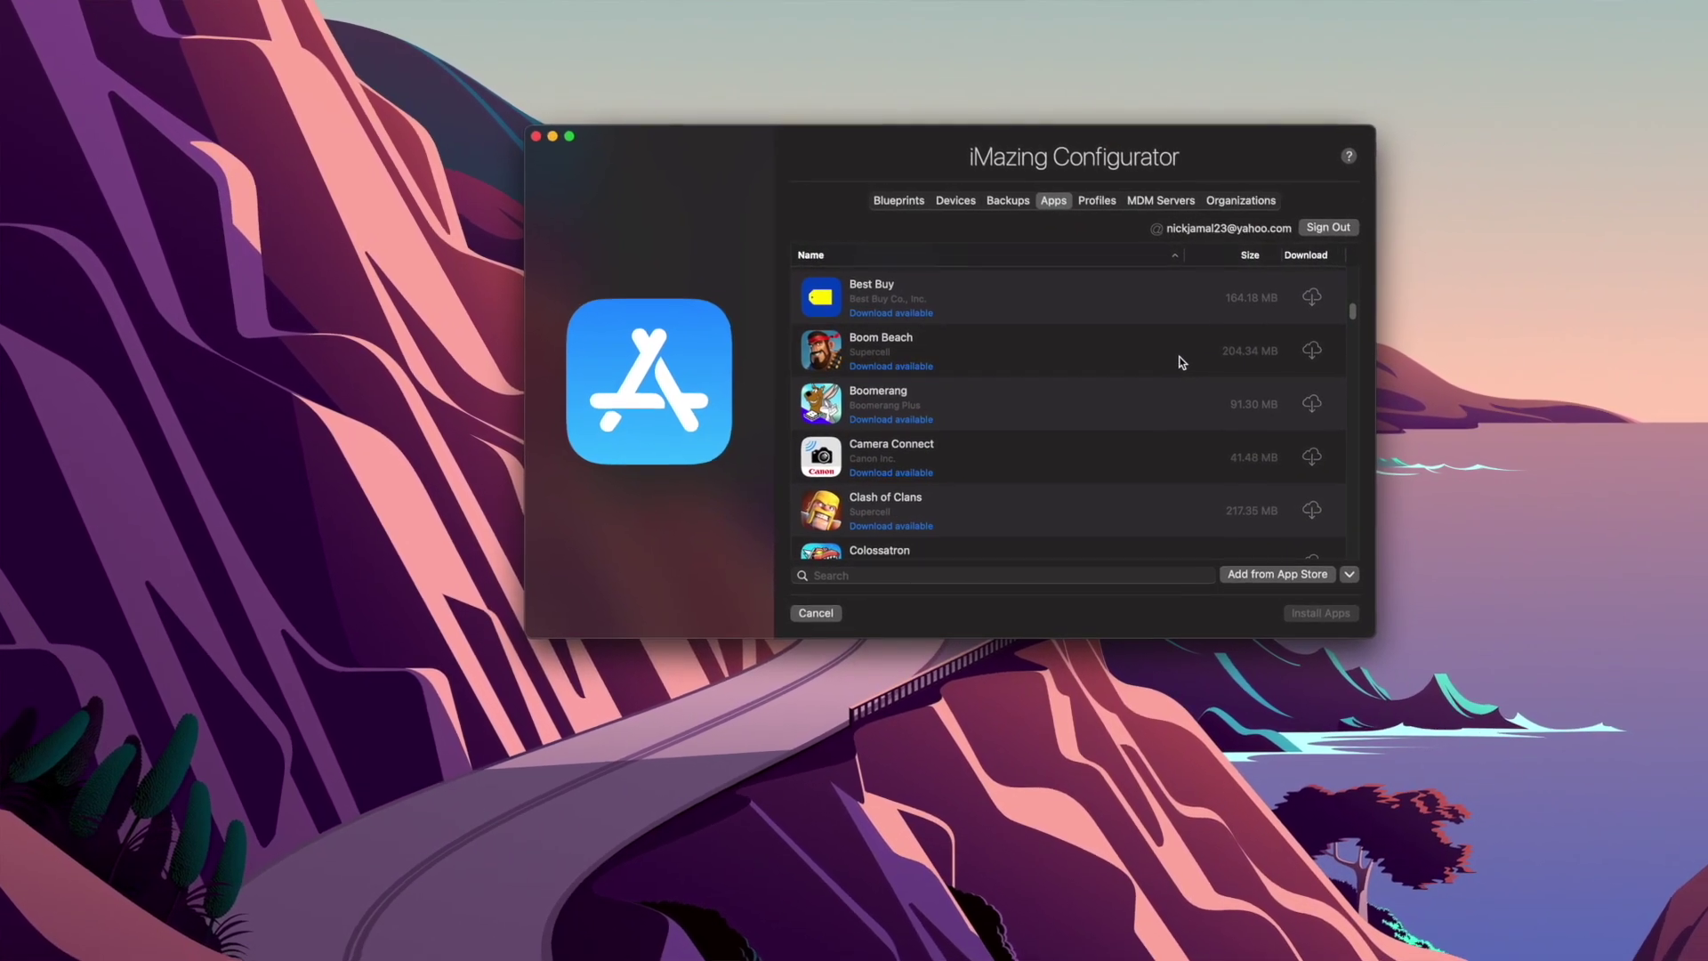
{"action": "scroll", "coordinate": [1156, 351], "scroll_direction": "down", "scroll_amount": 15}
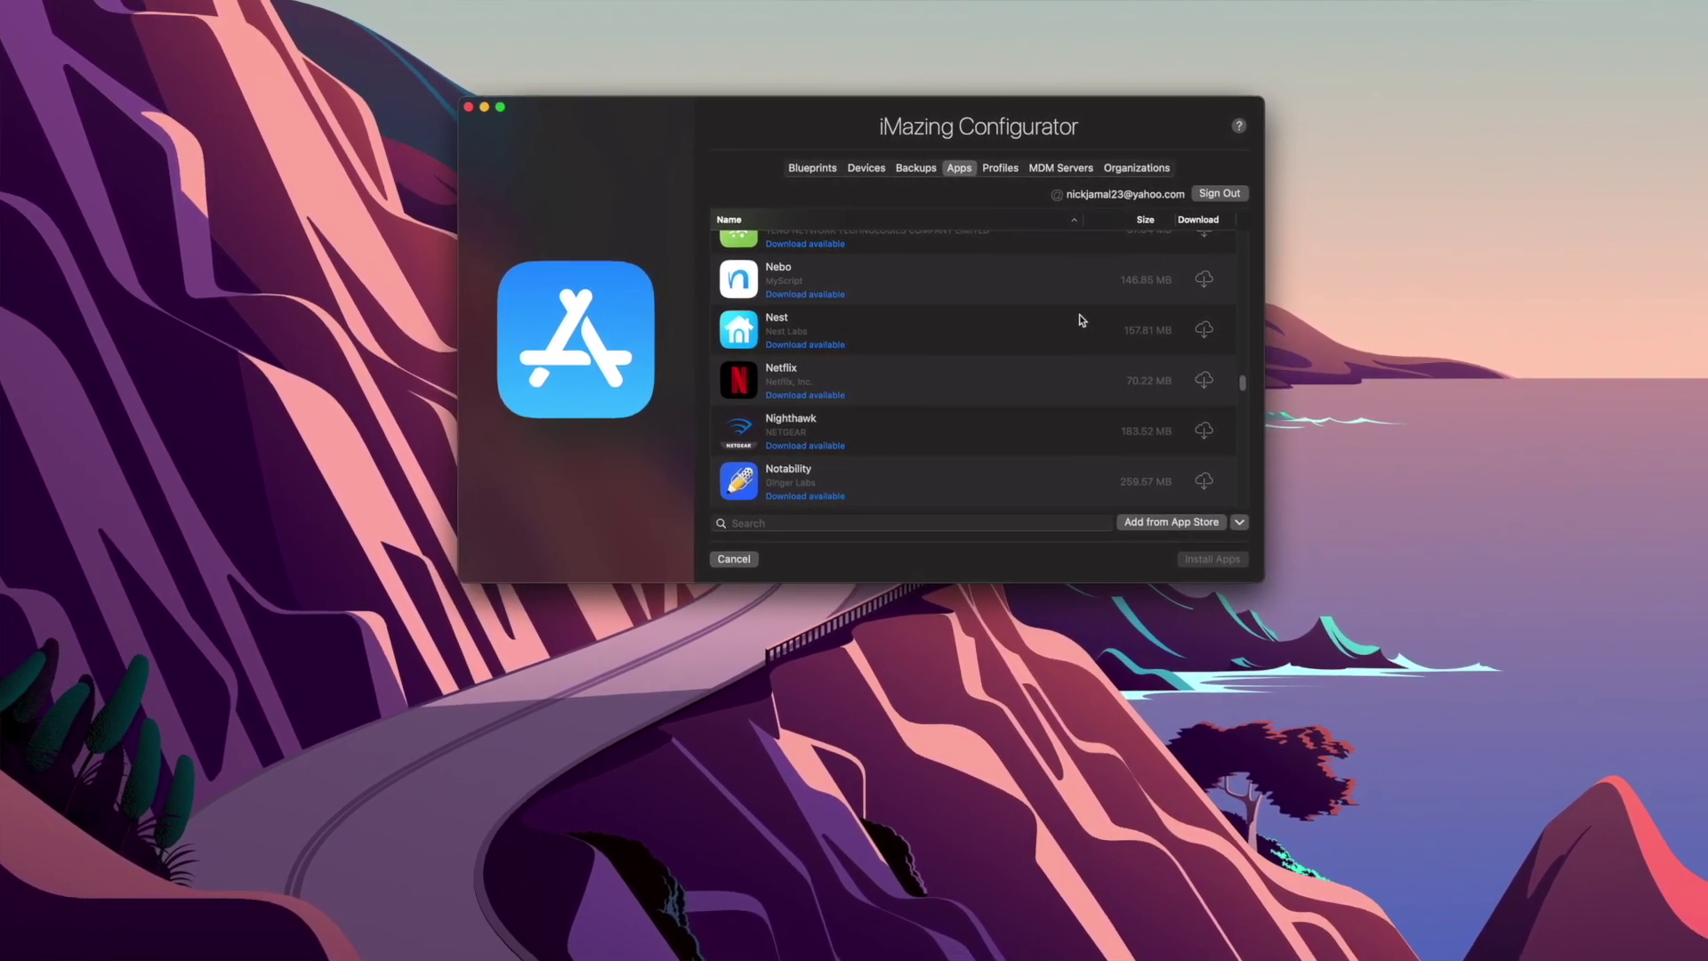
{"action": "scroll", "coordinate": [1034, 357], "scroll_direction": "up", "scroll_amount": 5}
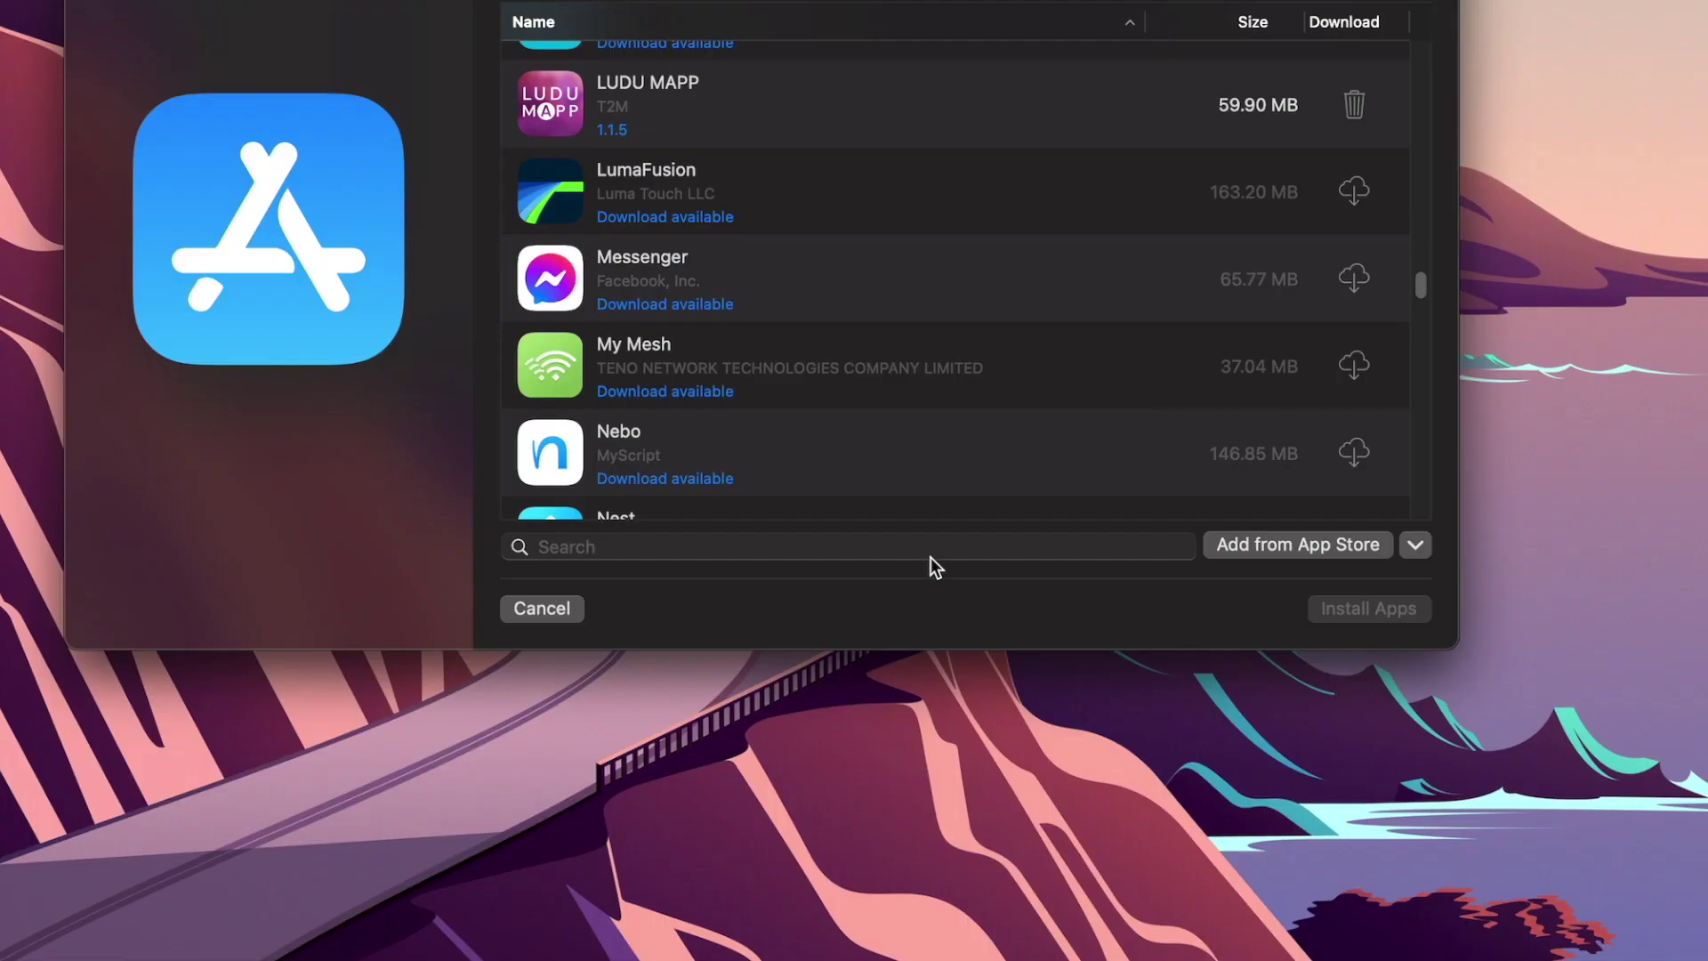
{"action": "left_click", "coordinate": [951, 523]}
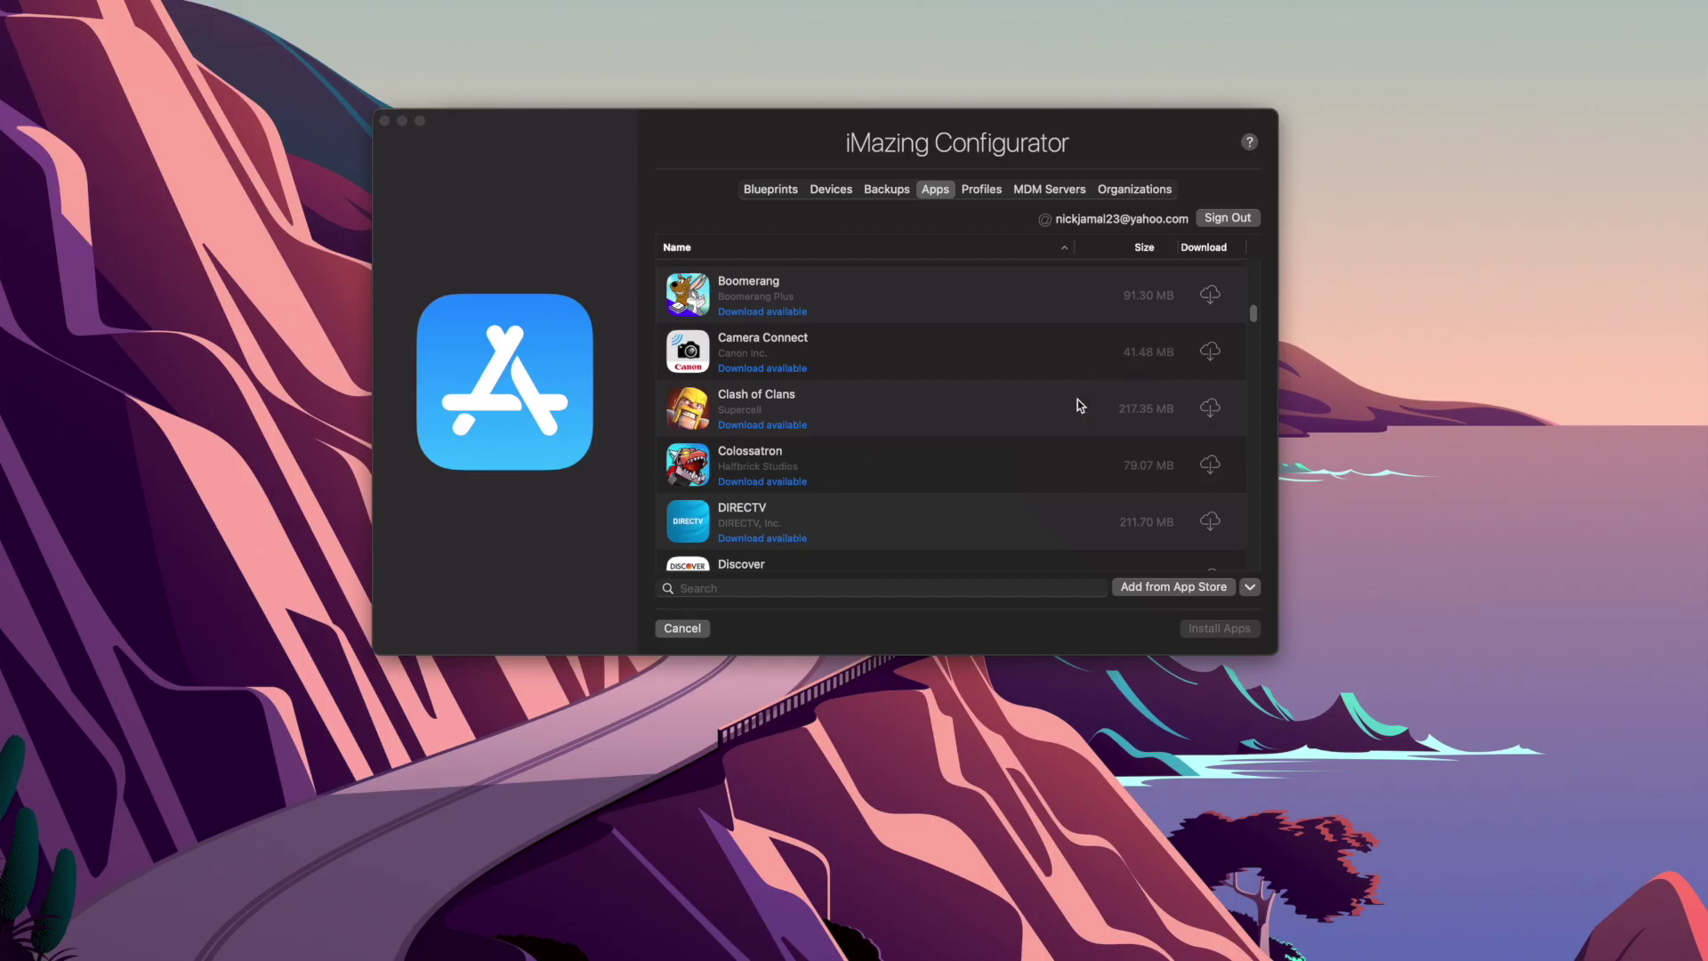
{"action": "scroll", "coordinate": [1076, 399], "scroll_direction": "down", "scroll_amount": 2}
{"action": "scroll", "coordinate": [1068, 402], "scroll_direction": "down", "scroll_amount": 15}
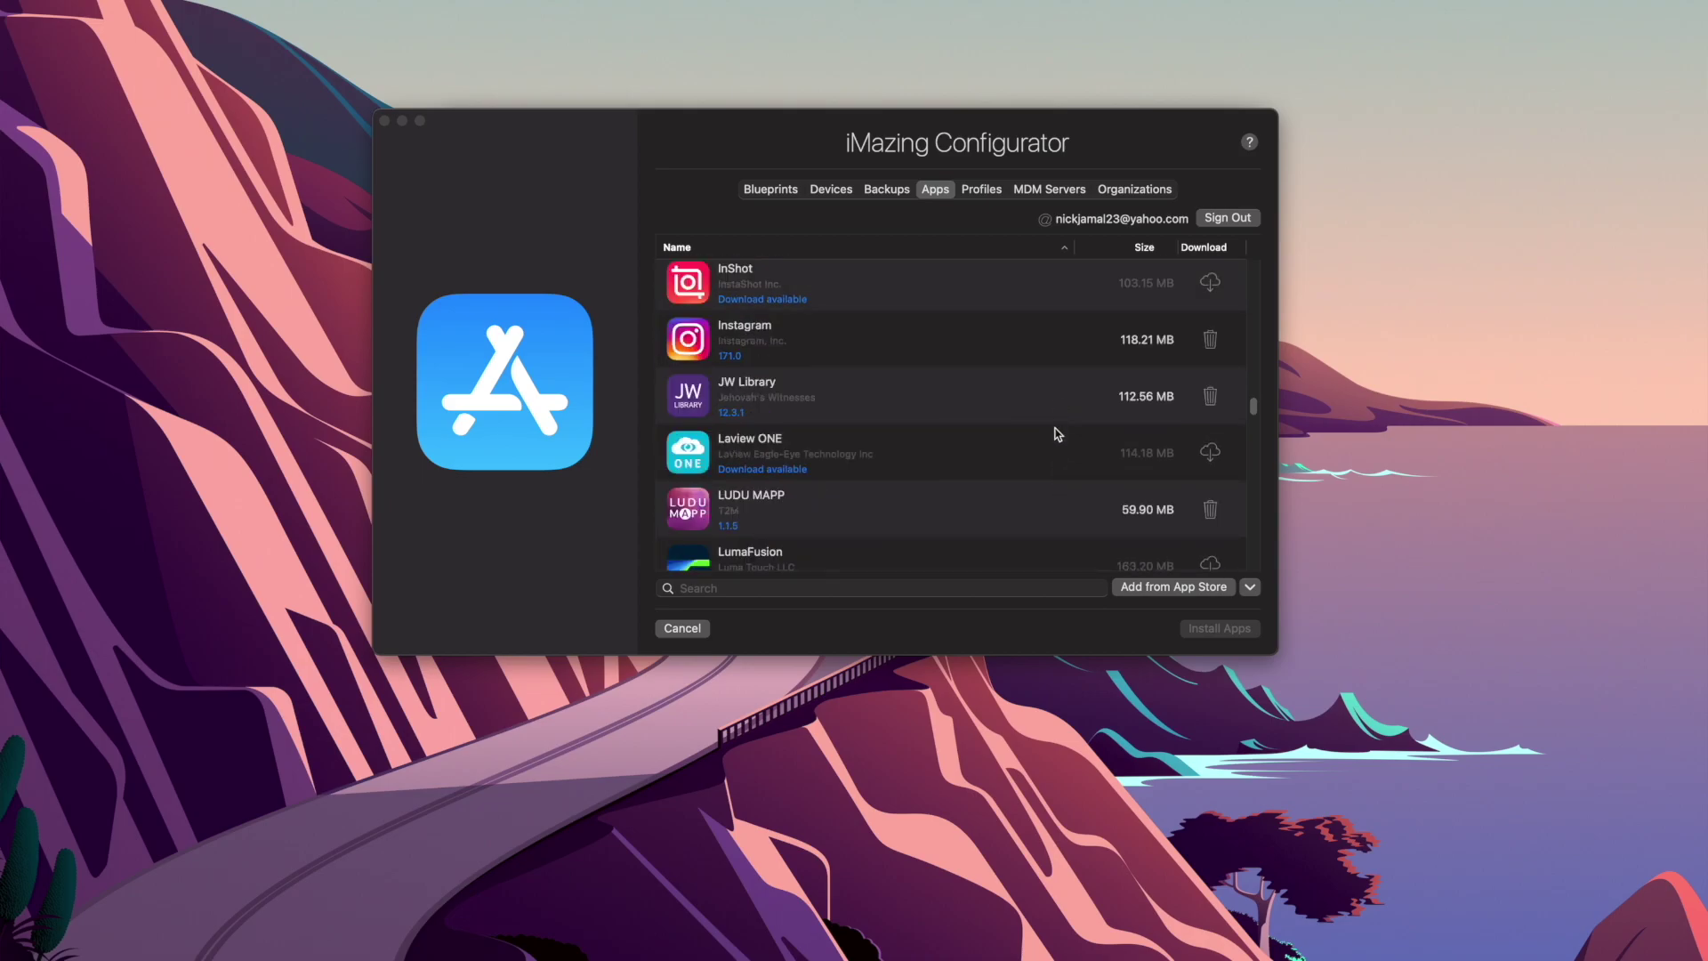
{"action": "scroll", "coordinate": [1049, 423], "scroll_direction": "up", "scroll_amount": 10}
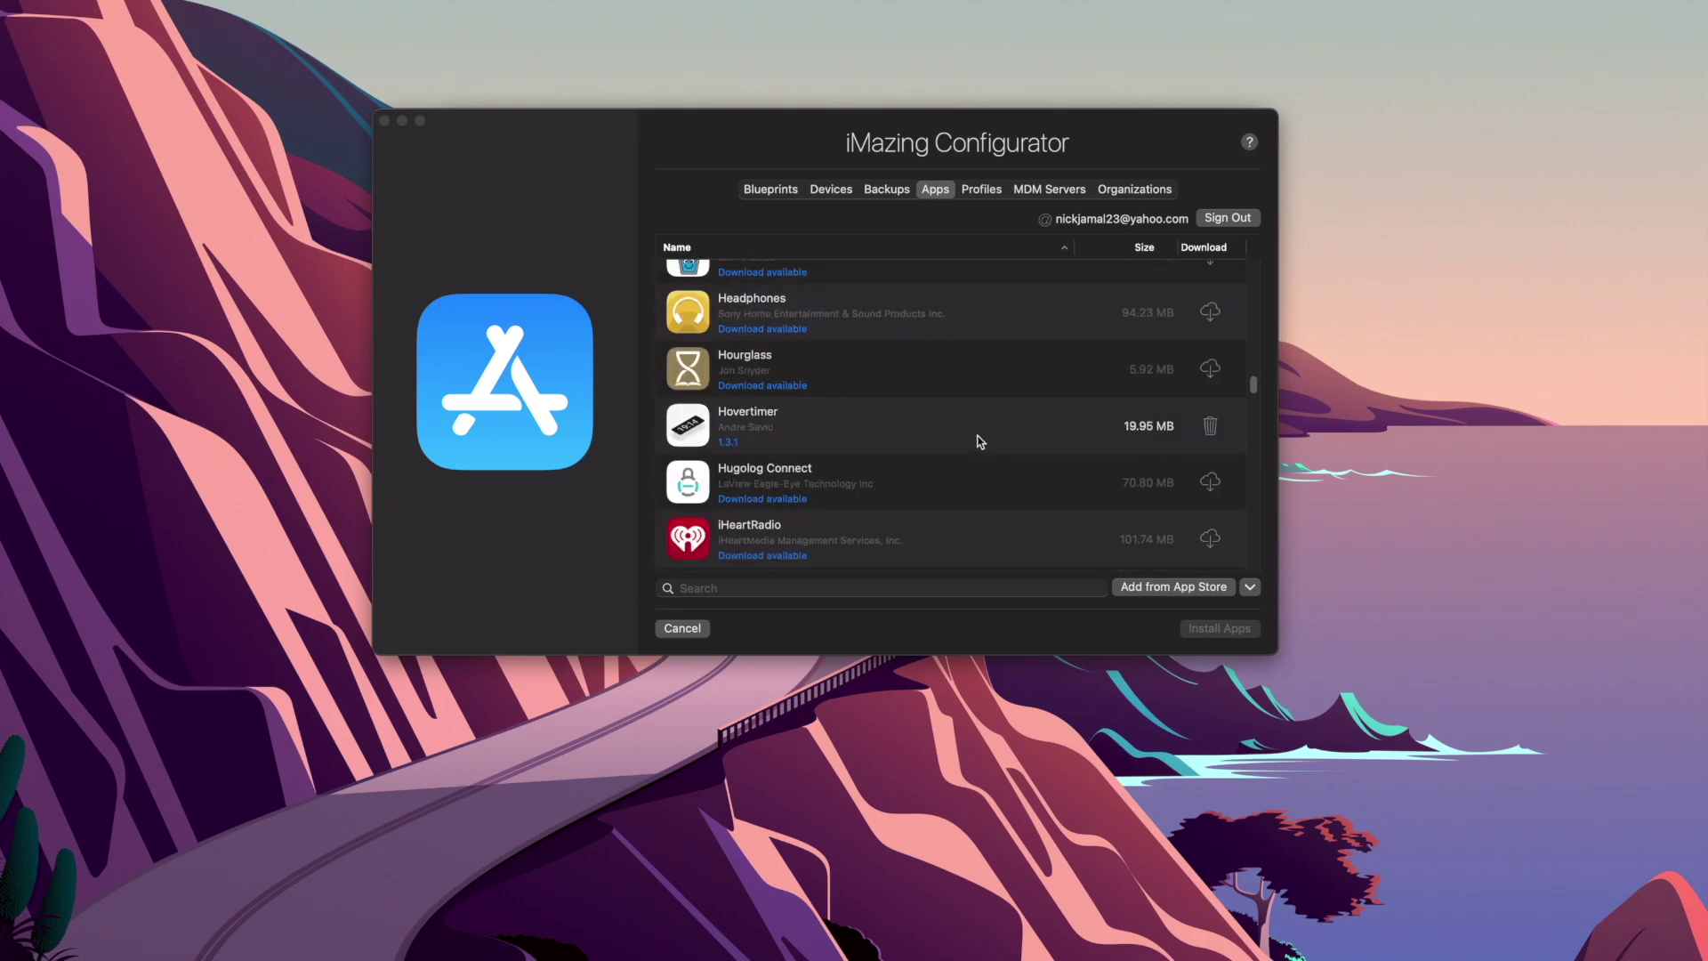
{"action": "scroll", "coordinate": [965, 436], "scroll_direction": "down", "scroll_amount": 3}
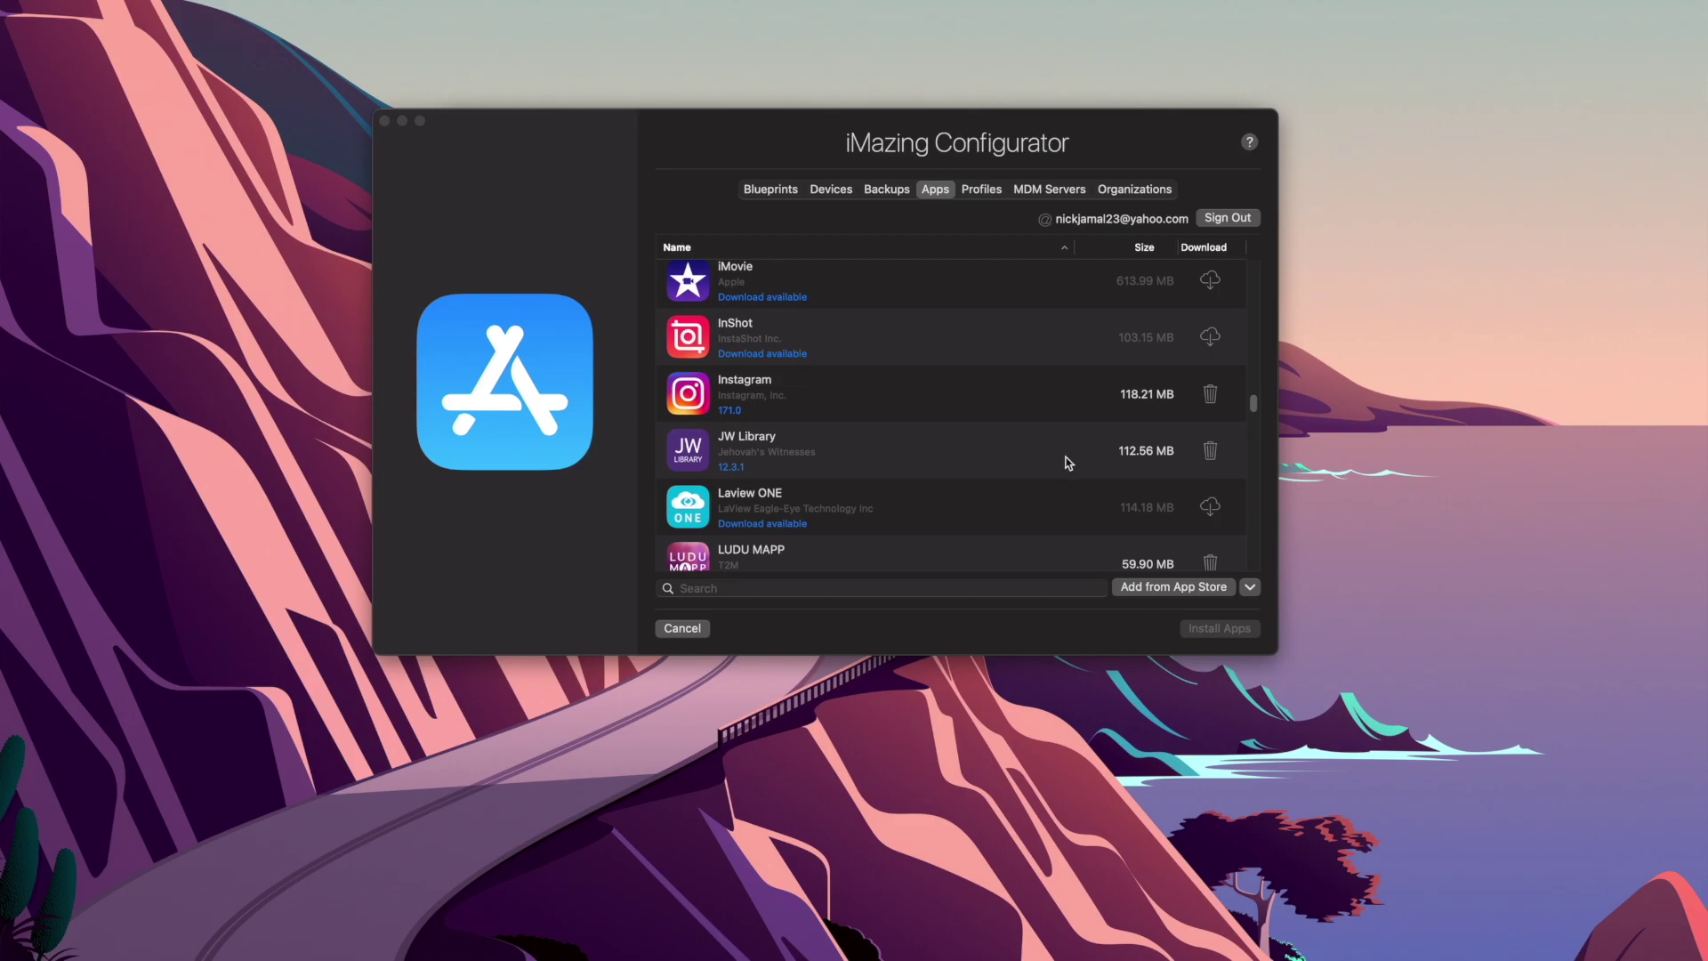
{"action": "scroll", "coordinate": [1068, 462], "scroll_direction": "up", "scroll_amount": 1}
{"action": "scroll", "coordinate": [1069, 463], "scroll_direction": "down", "scroll_amount": 10}
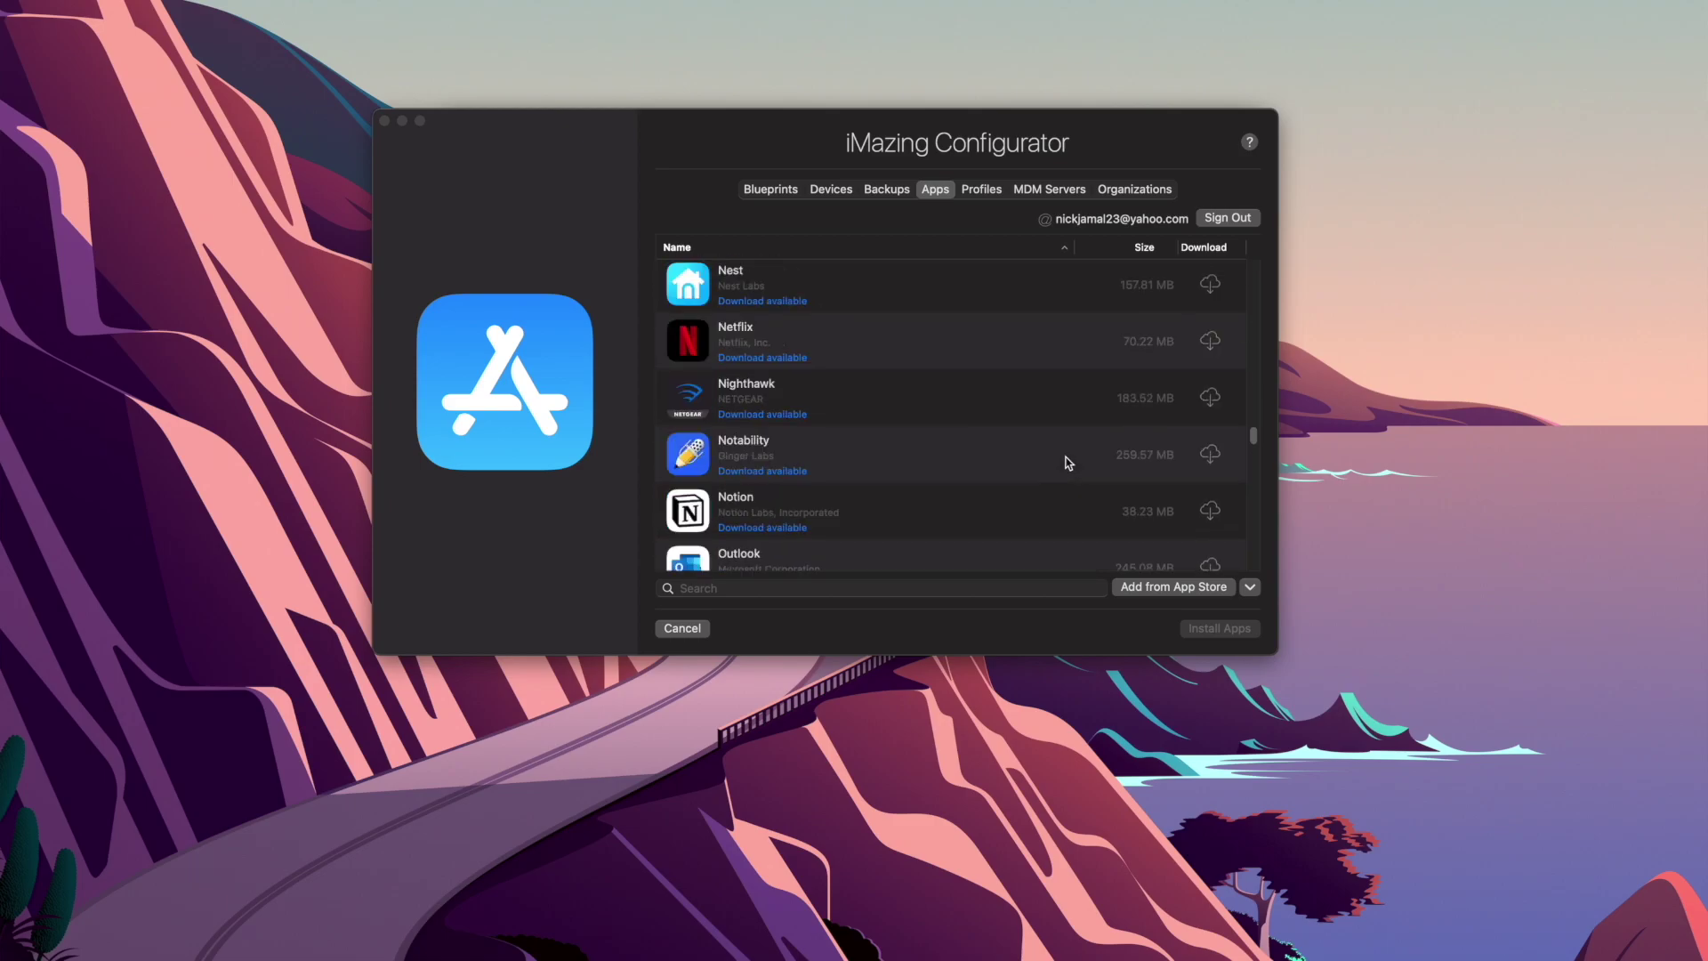
{"action": "scroll", "coordinate": [1069, 463], "scroll_direction": "up", "scroll_amount": 10}
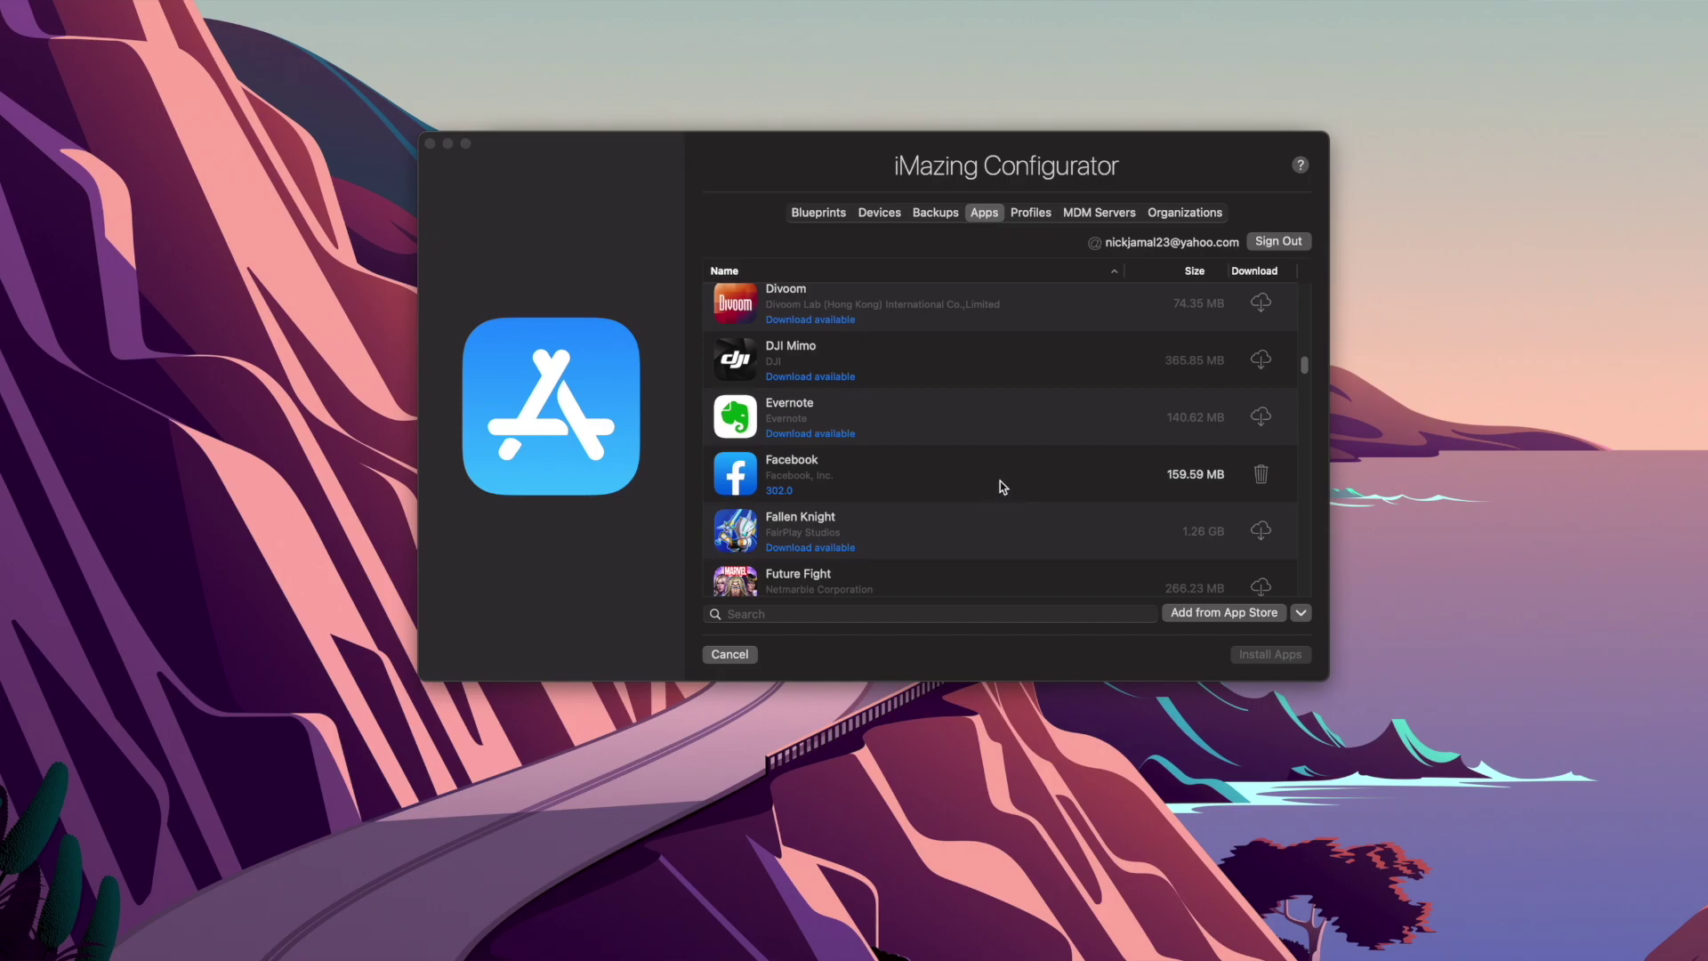
{"action": "scroll", "coordinate": [1006, 491], "scroll_direction": "down", "scroll_amount": 15}
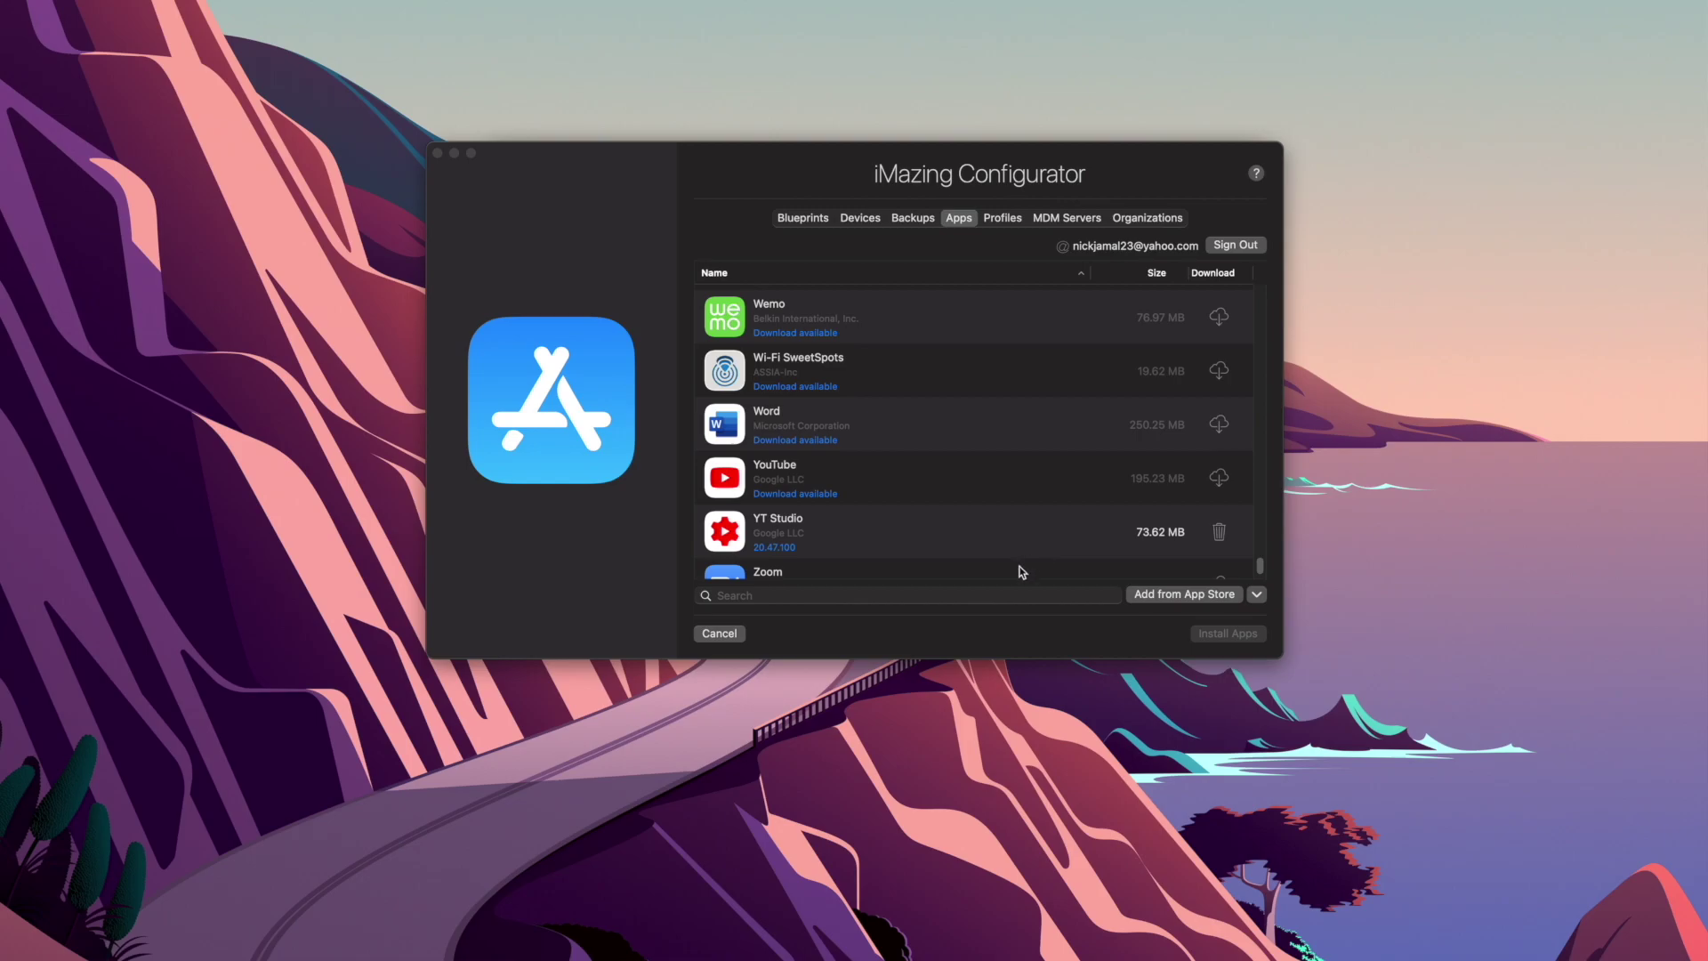
{"action": "scroll", "coordinate": [994, 558], "scroll_direction": "up", "scroll_amount": 15}
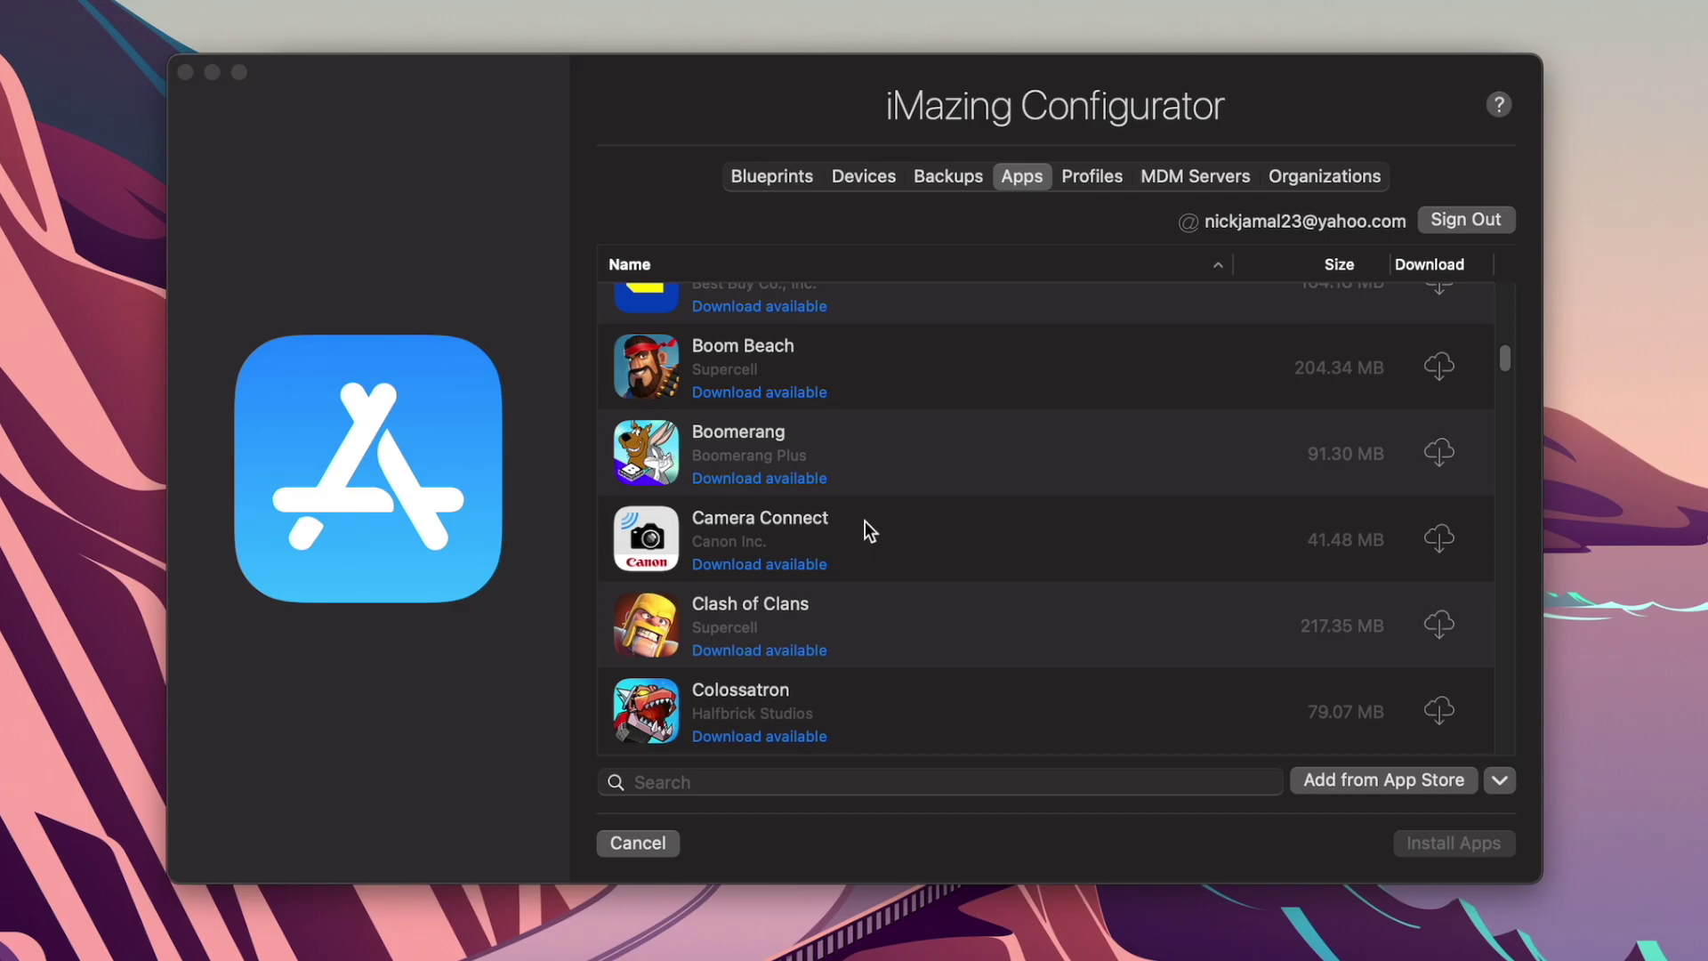
Download Camera Connect into the library, signing in with the Apple ID password
{"action": "left_click", "coordinate": [1447, 538]}
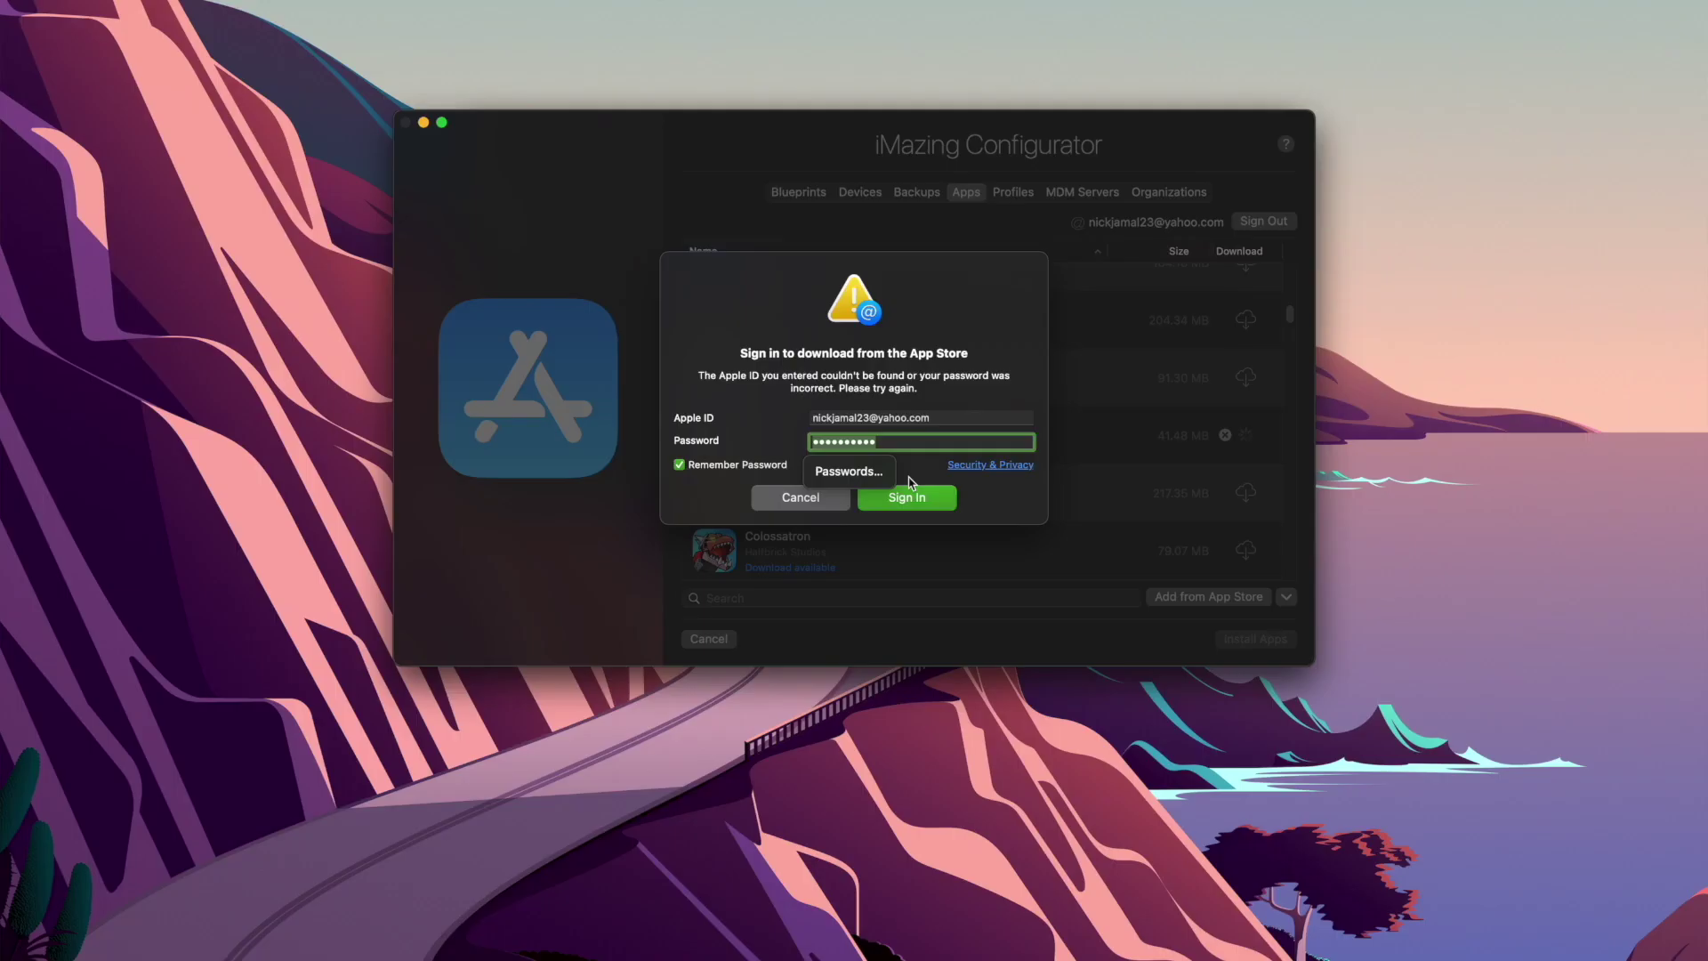
{"action": "type", "text": "•••••••••••"}
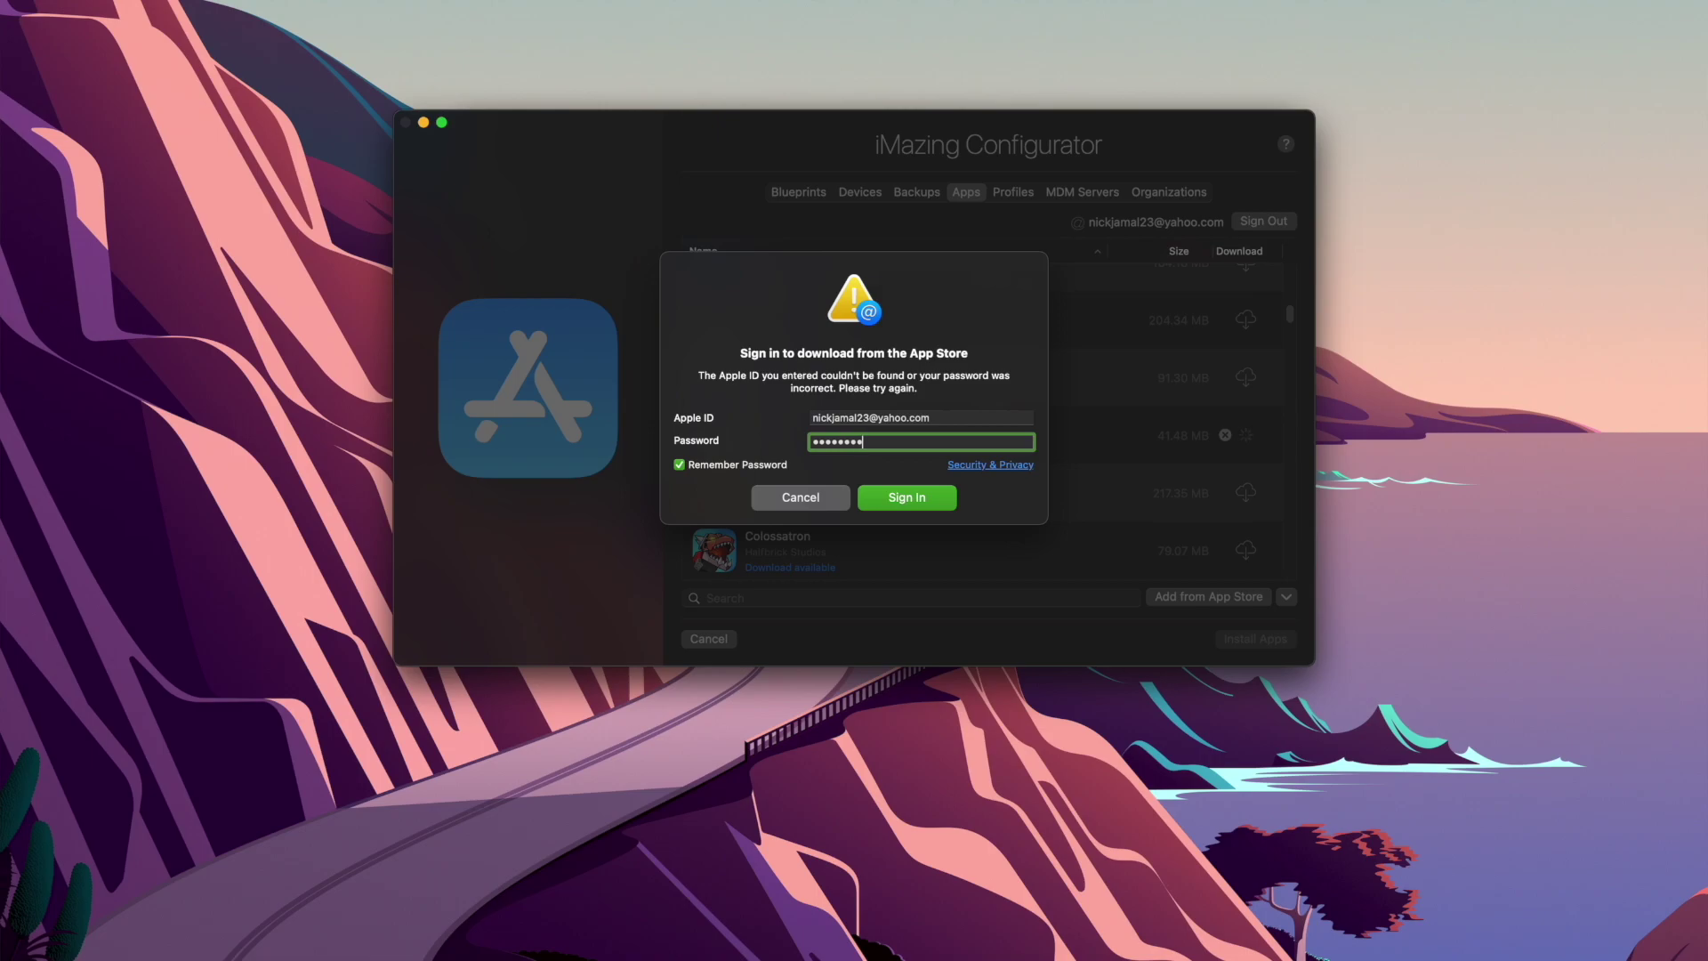
{"action": "key", "text": "Return"}
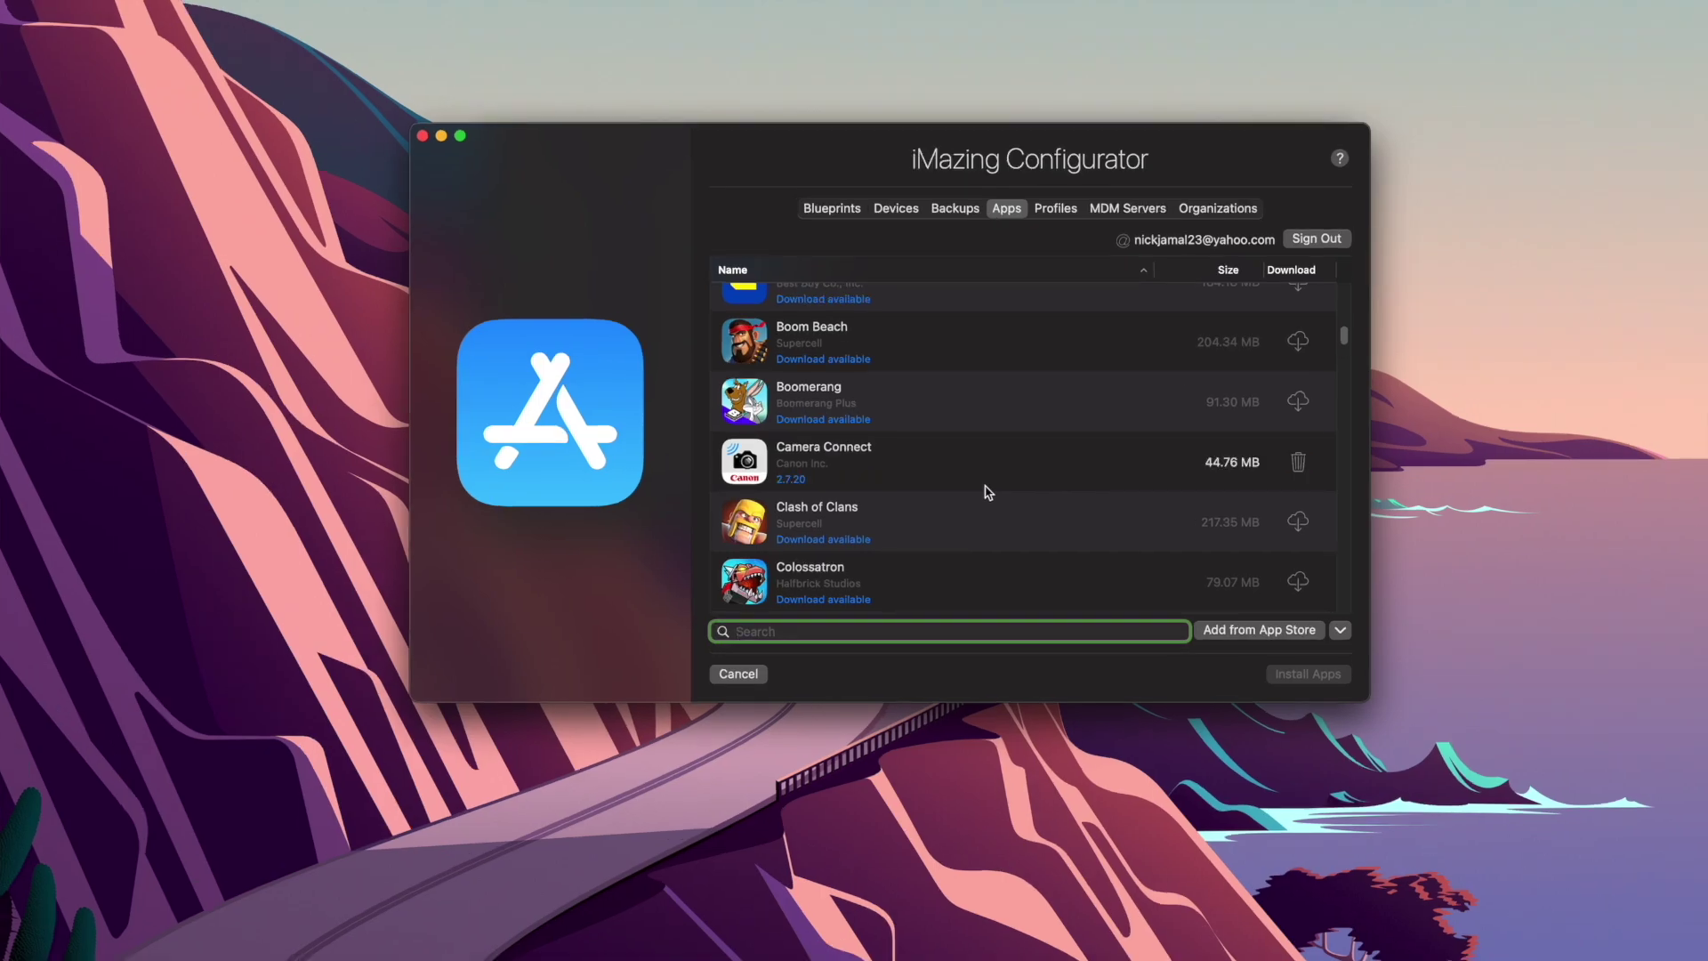
Save Camera Connect as an .IPA file in the iPad Apps folder via the row's context menu
{"action": "right_click", "coordinate": [880, 466]}
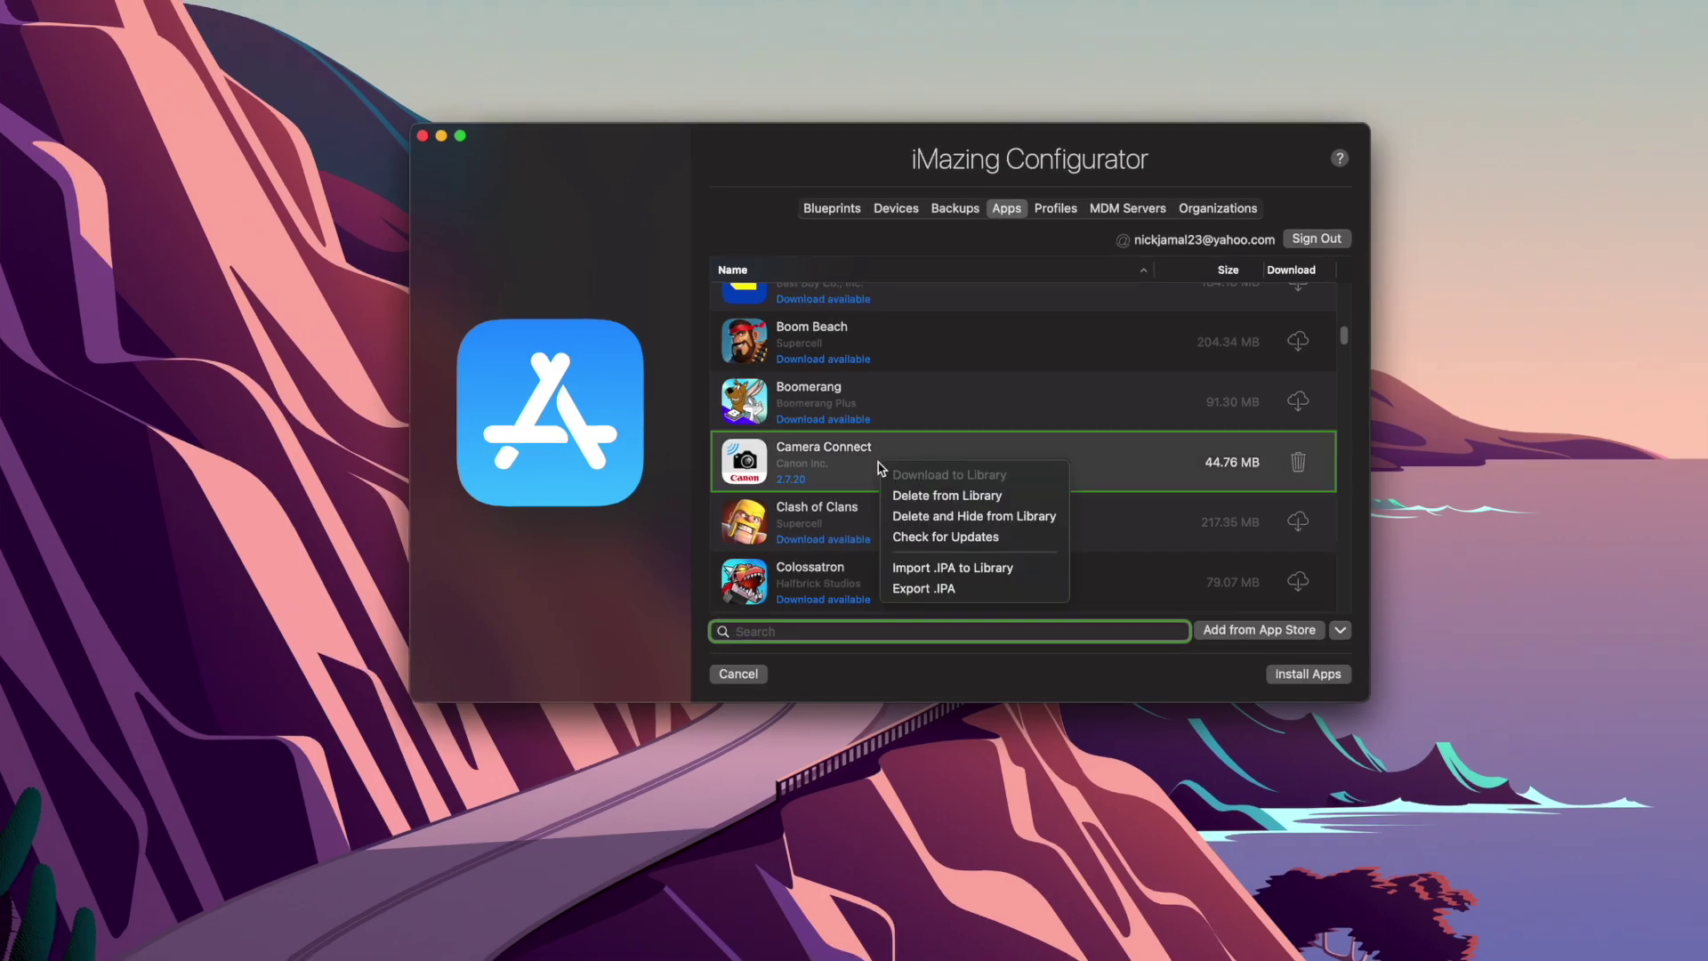
{"action": "left_click", "coordinate": [930, 594]}
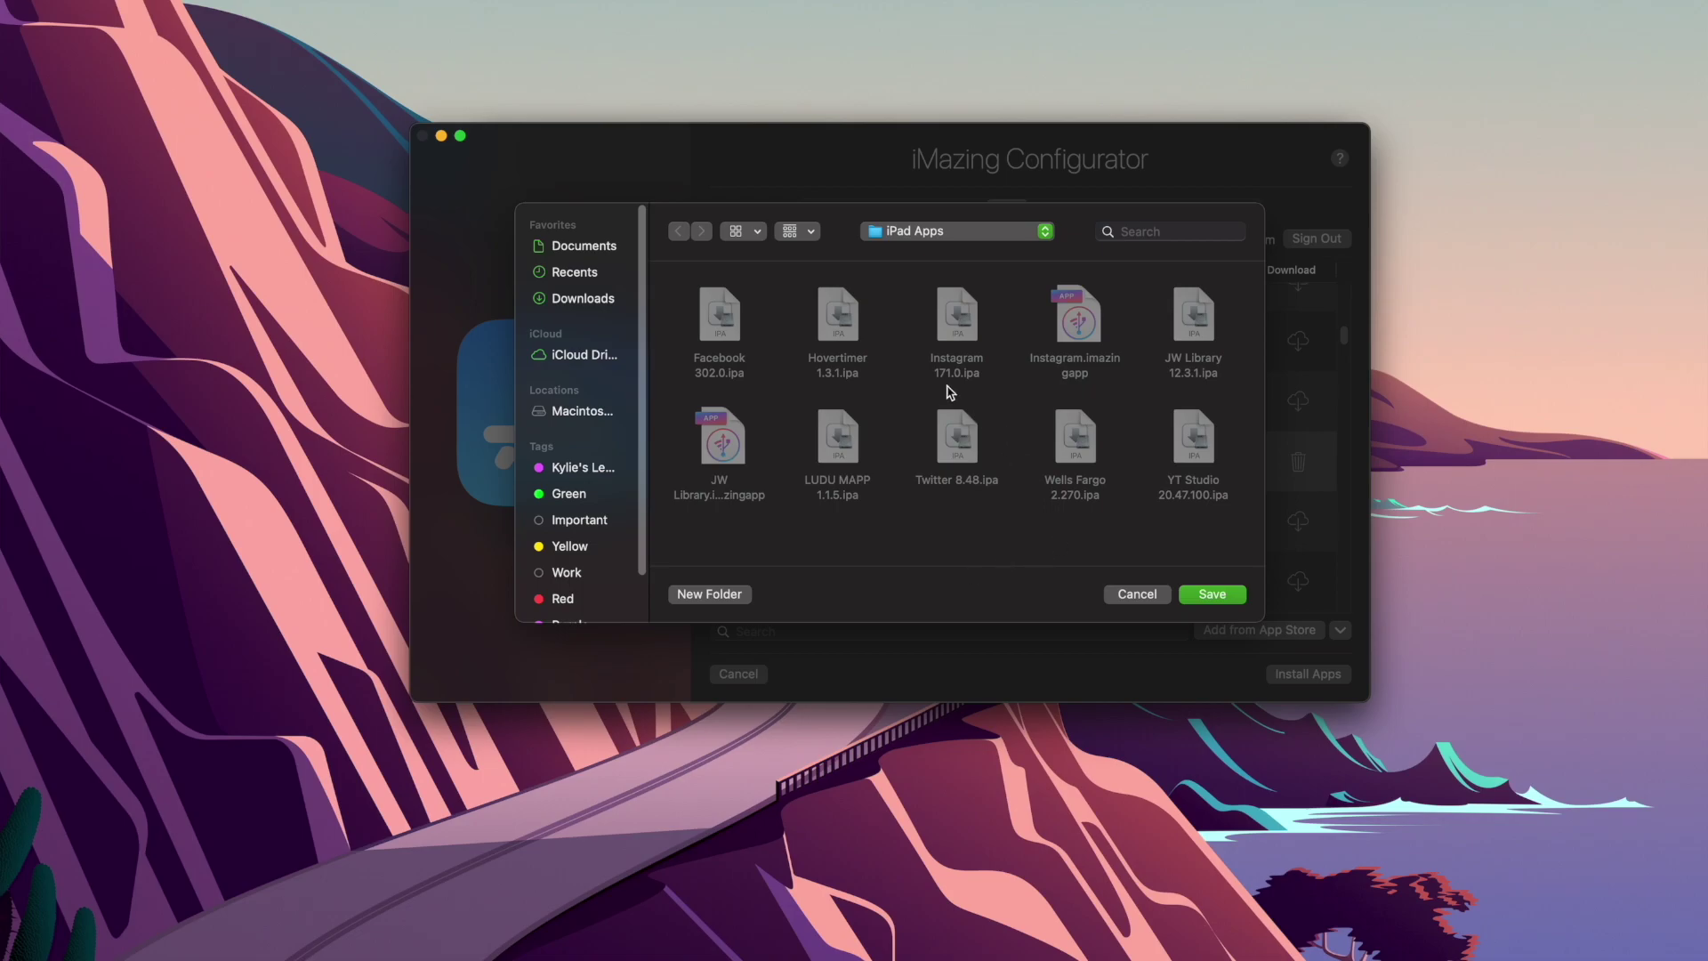
{"action": "left_click", "coordinate": [1237, 596]}
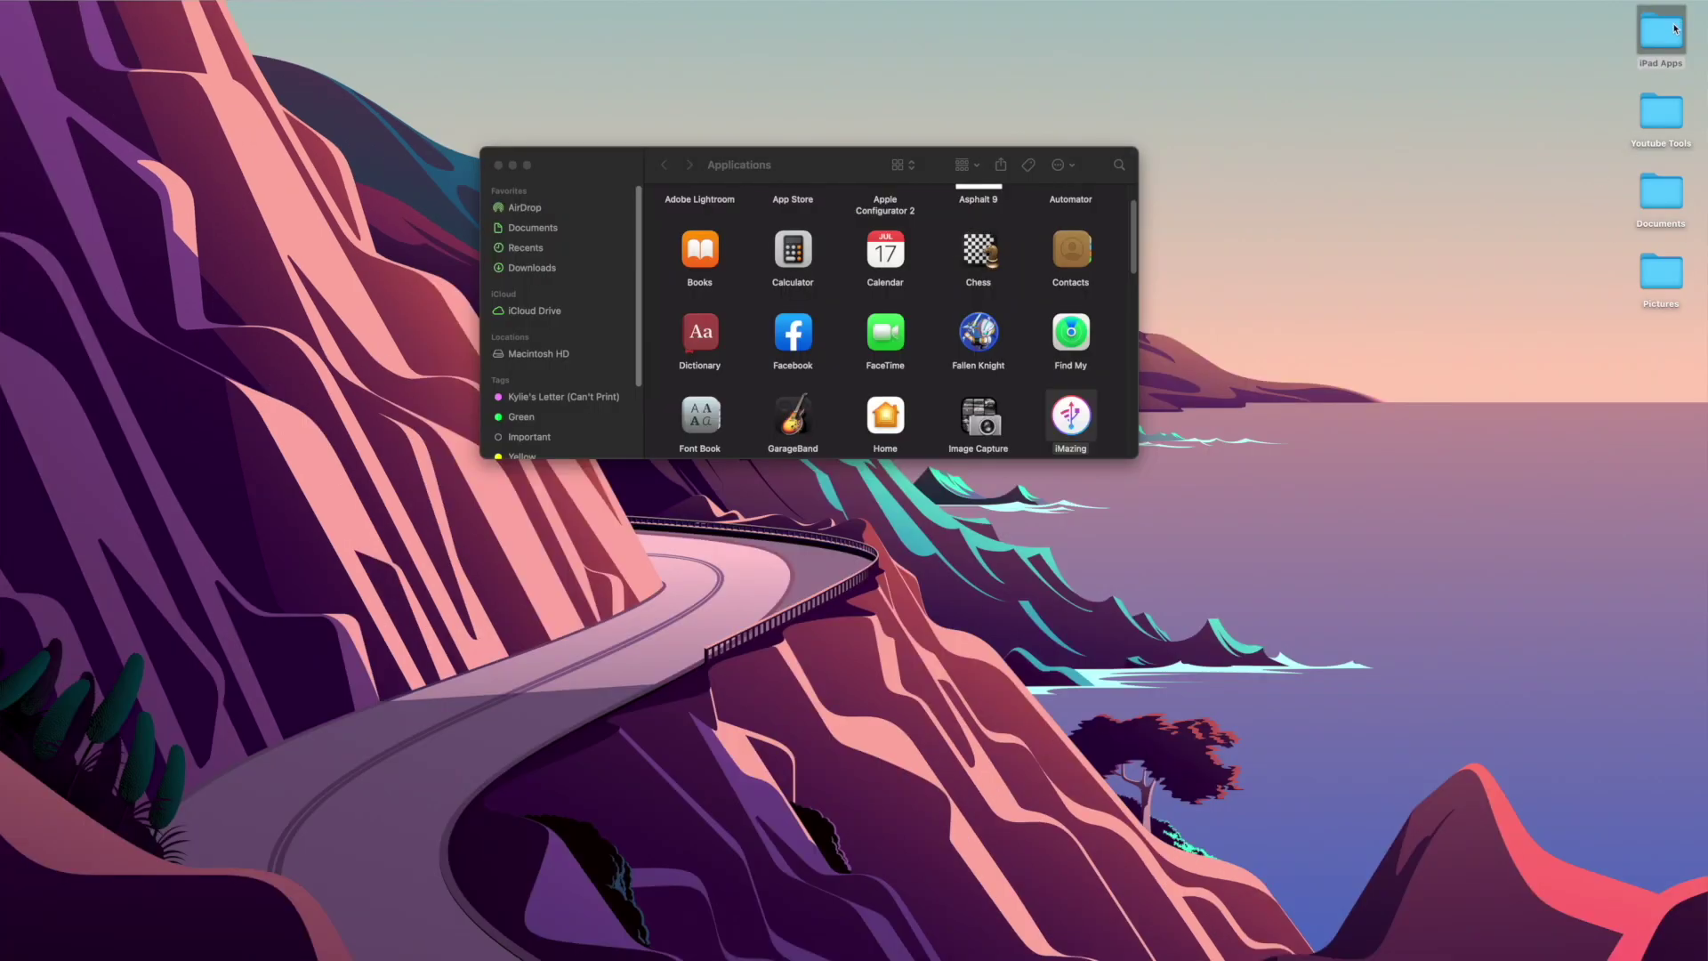
Open the desktop iPad Apps folder and drag Camera Connect 2.7.20.ipa into Applications
{"action": "left_click", "coordinate": [1665, 42]}
{"action": "double_click", "coordinate": [1663, 42]}
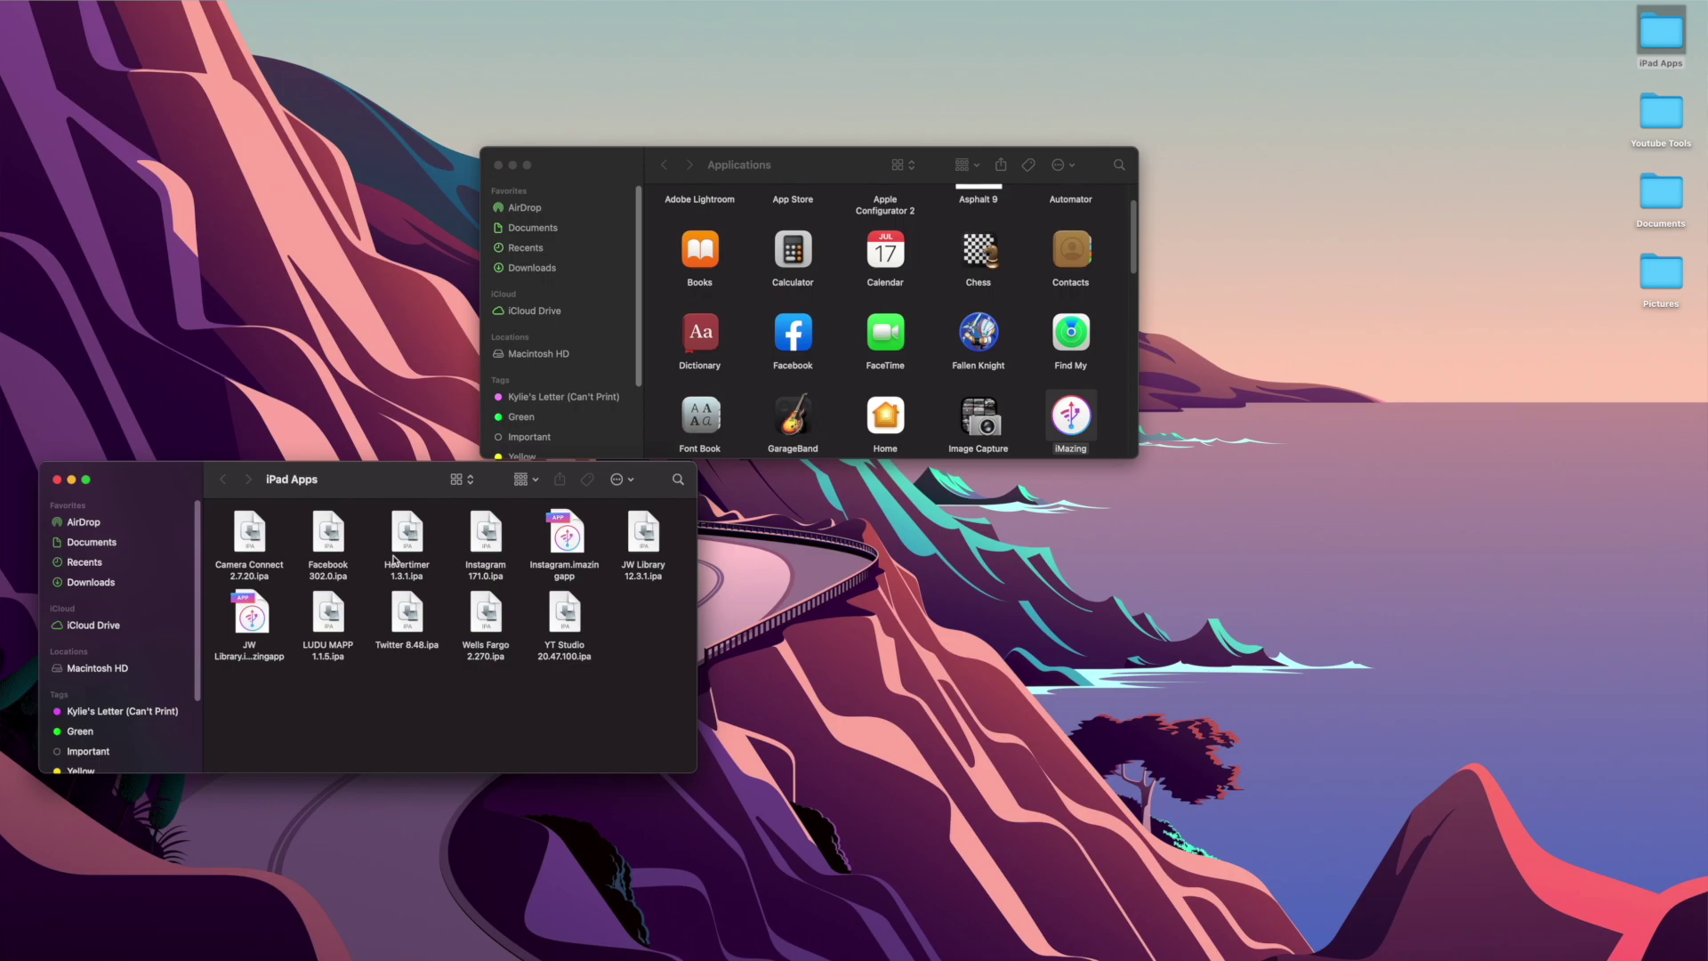
{"action": "left_click_drag", "start_coordinate": [242, 540], "coordinate": [676, 418]}
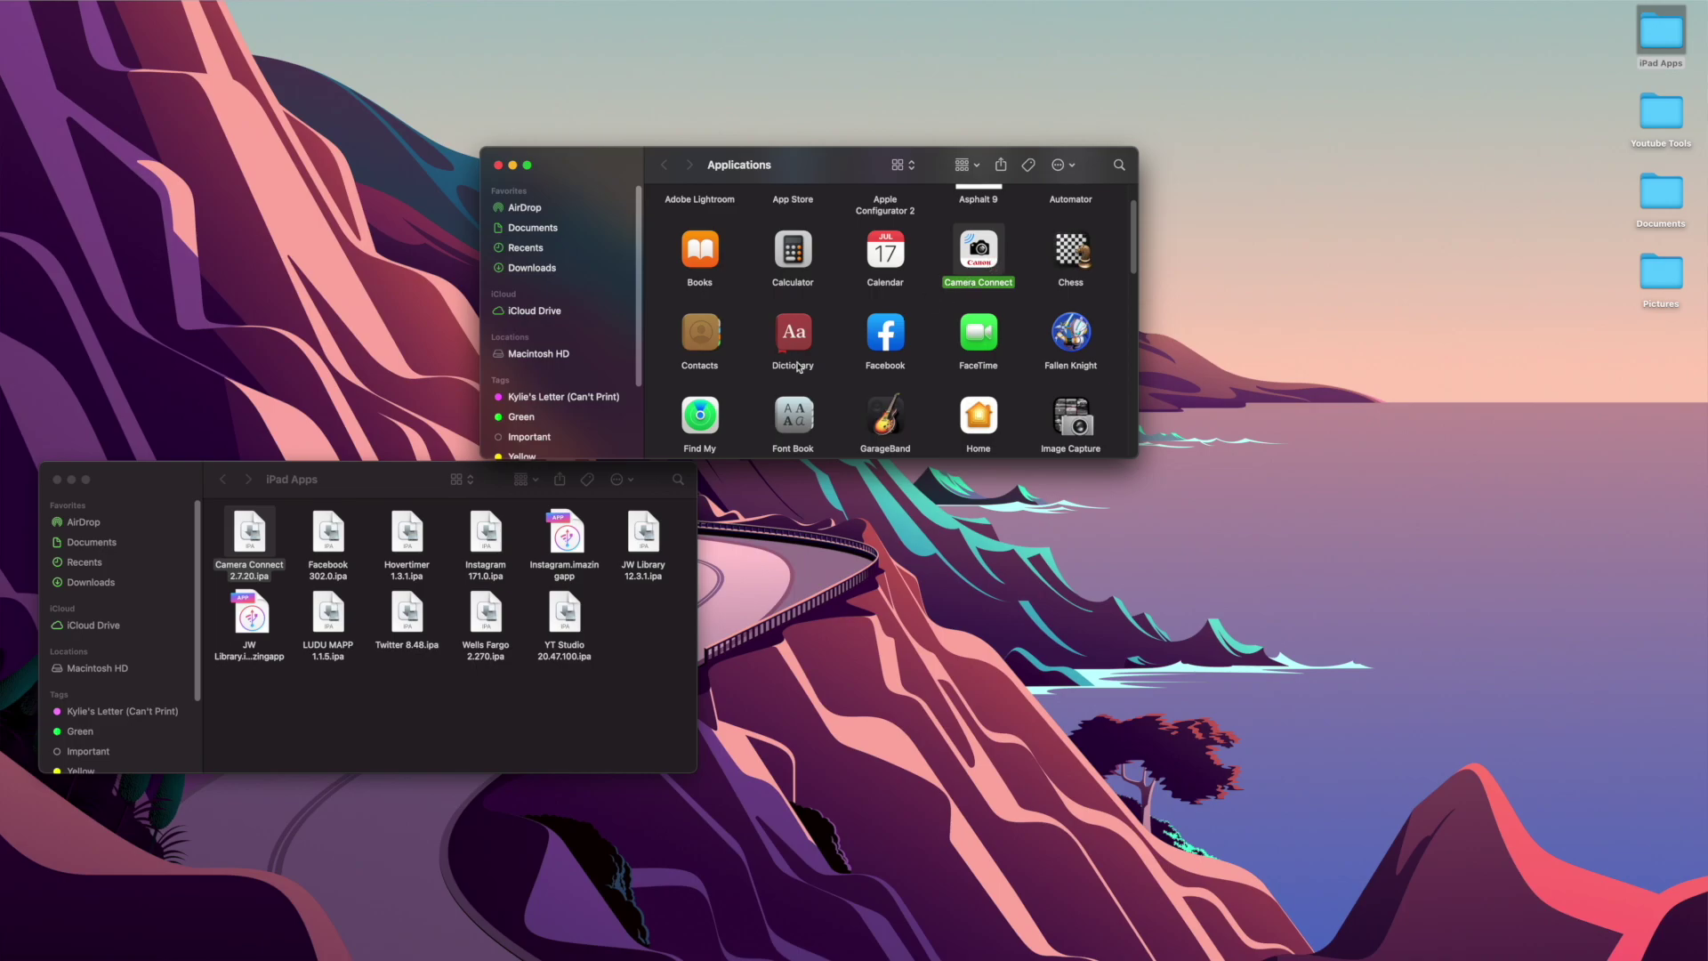
Minimize the iPad Apps window and launch Instagram, moving its window over Applications
{"action": "left_click", "coordinate": [72, 481]}
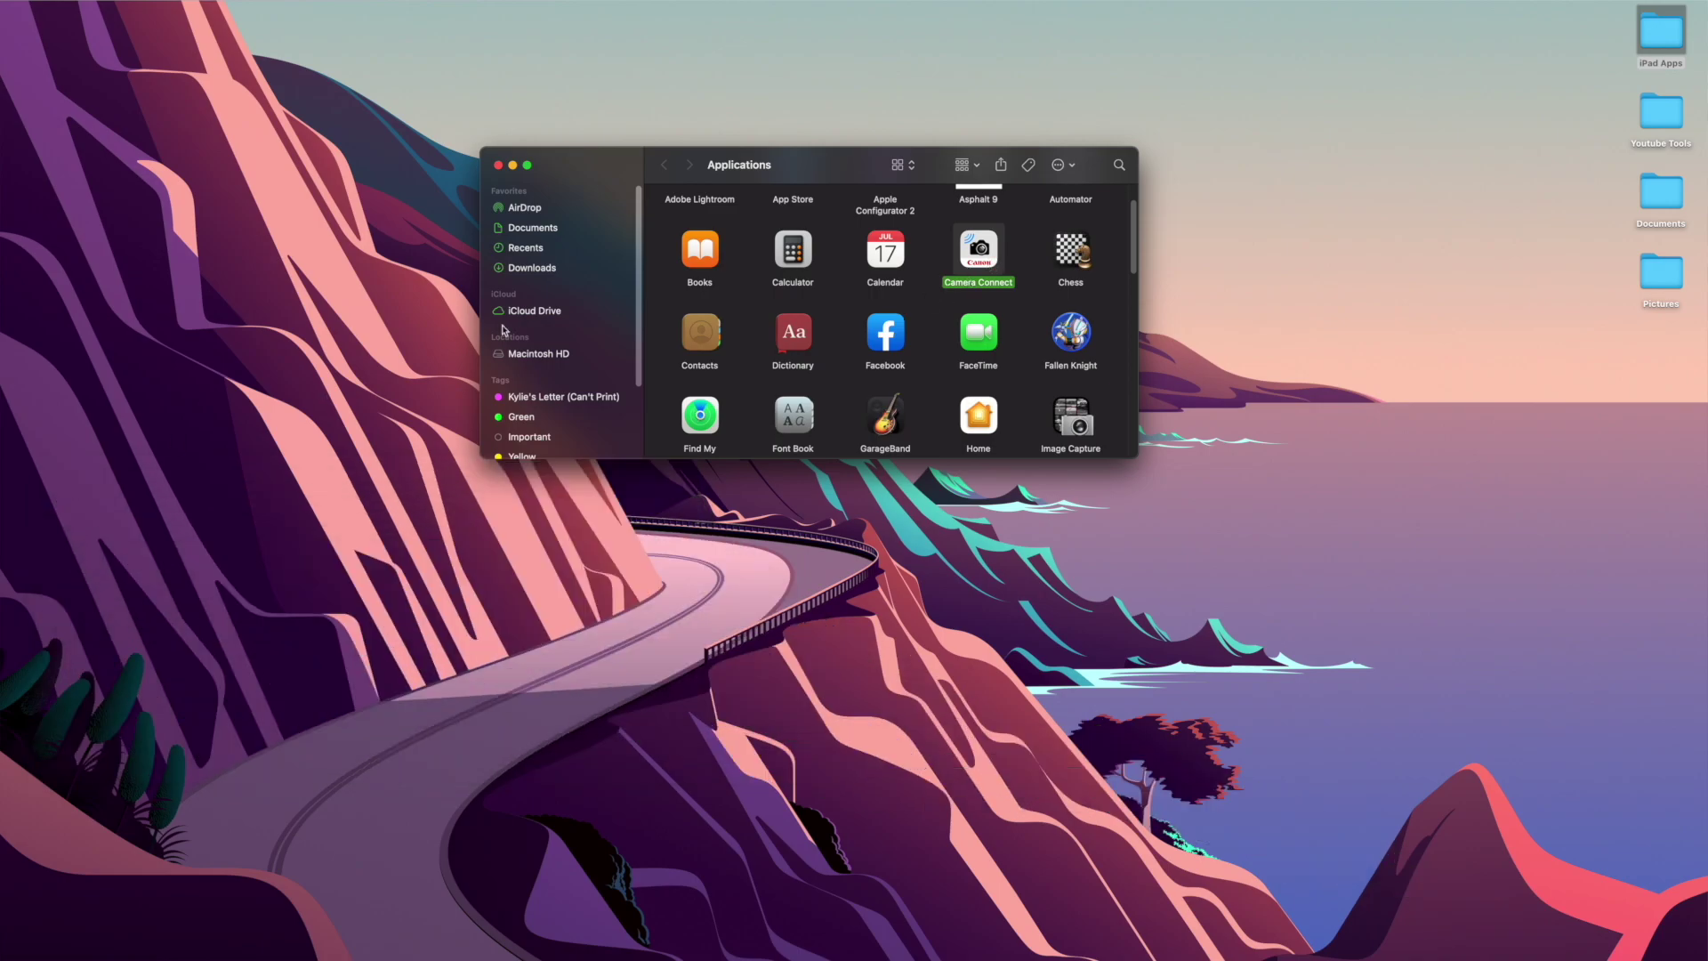
{"action": "scroll", "coordinate": [938, 331], "scroll_direction": "up", "scroll_amount": 1}
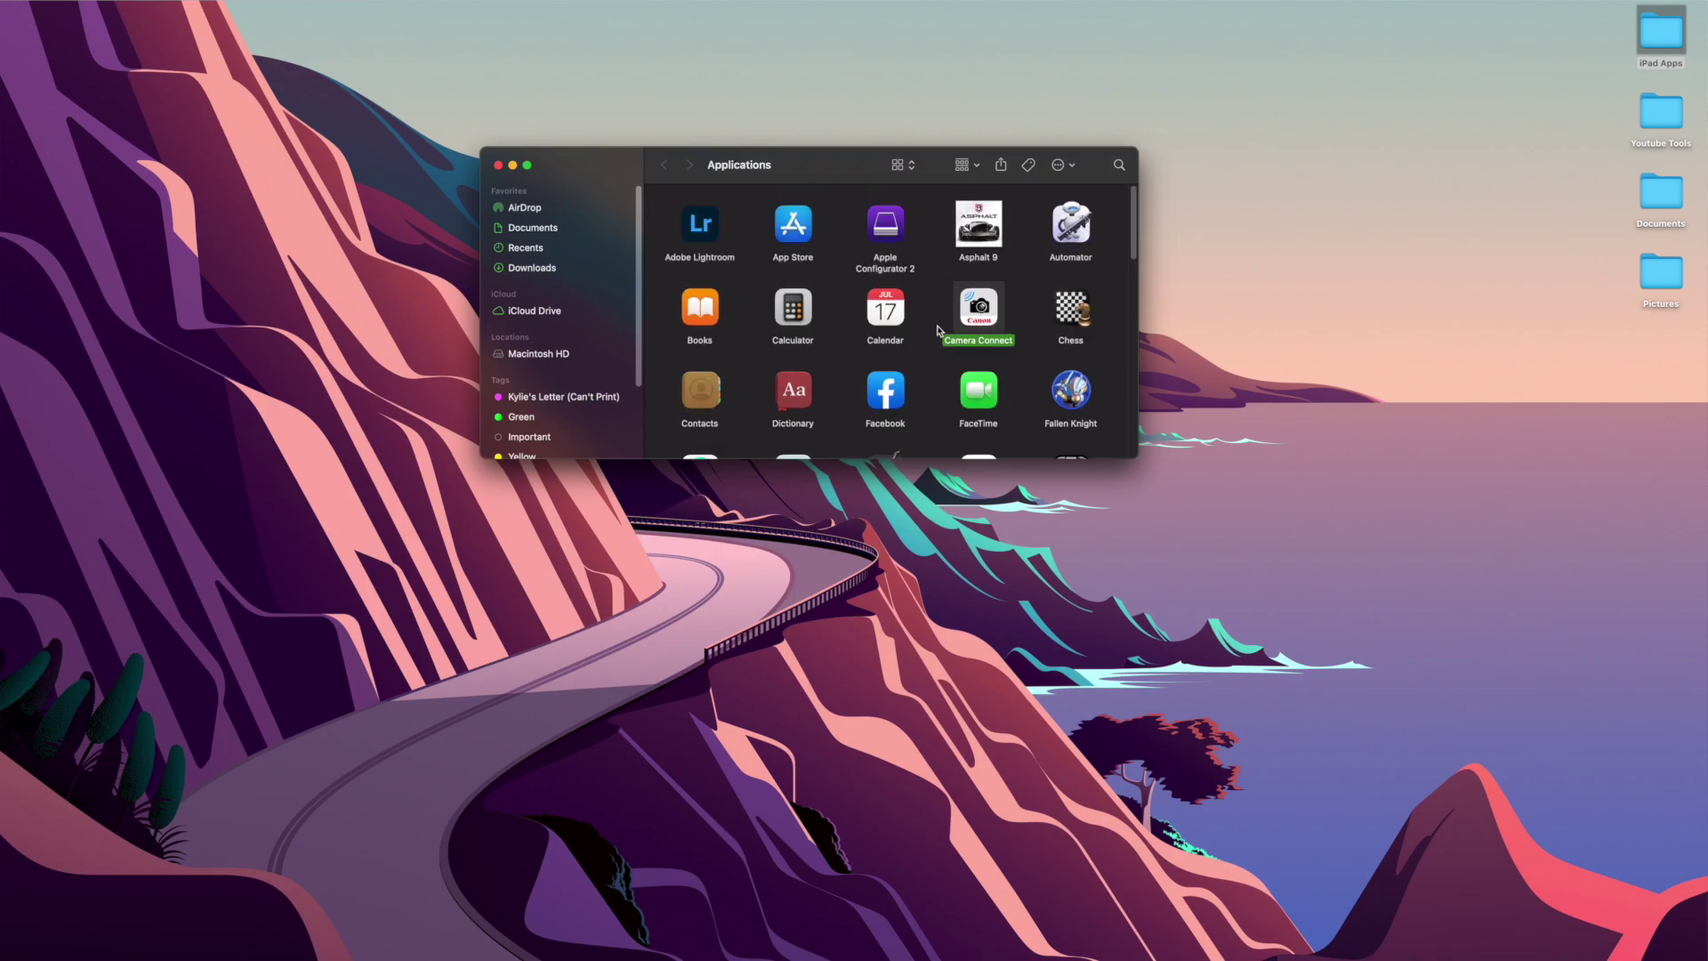
{"action": "scroll", "coordinate": [926, 347], "scroll_direction": "down", "scroll_amount": 5}
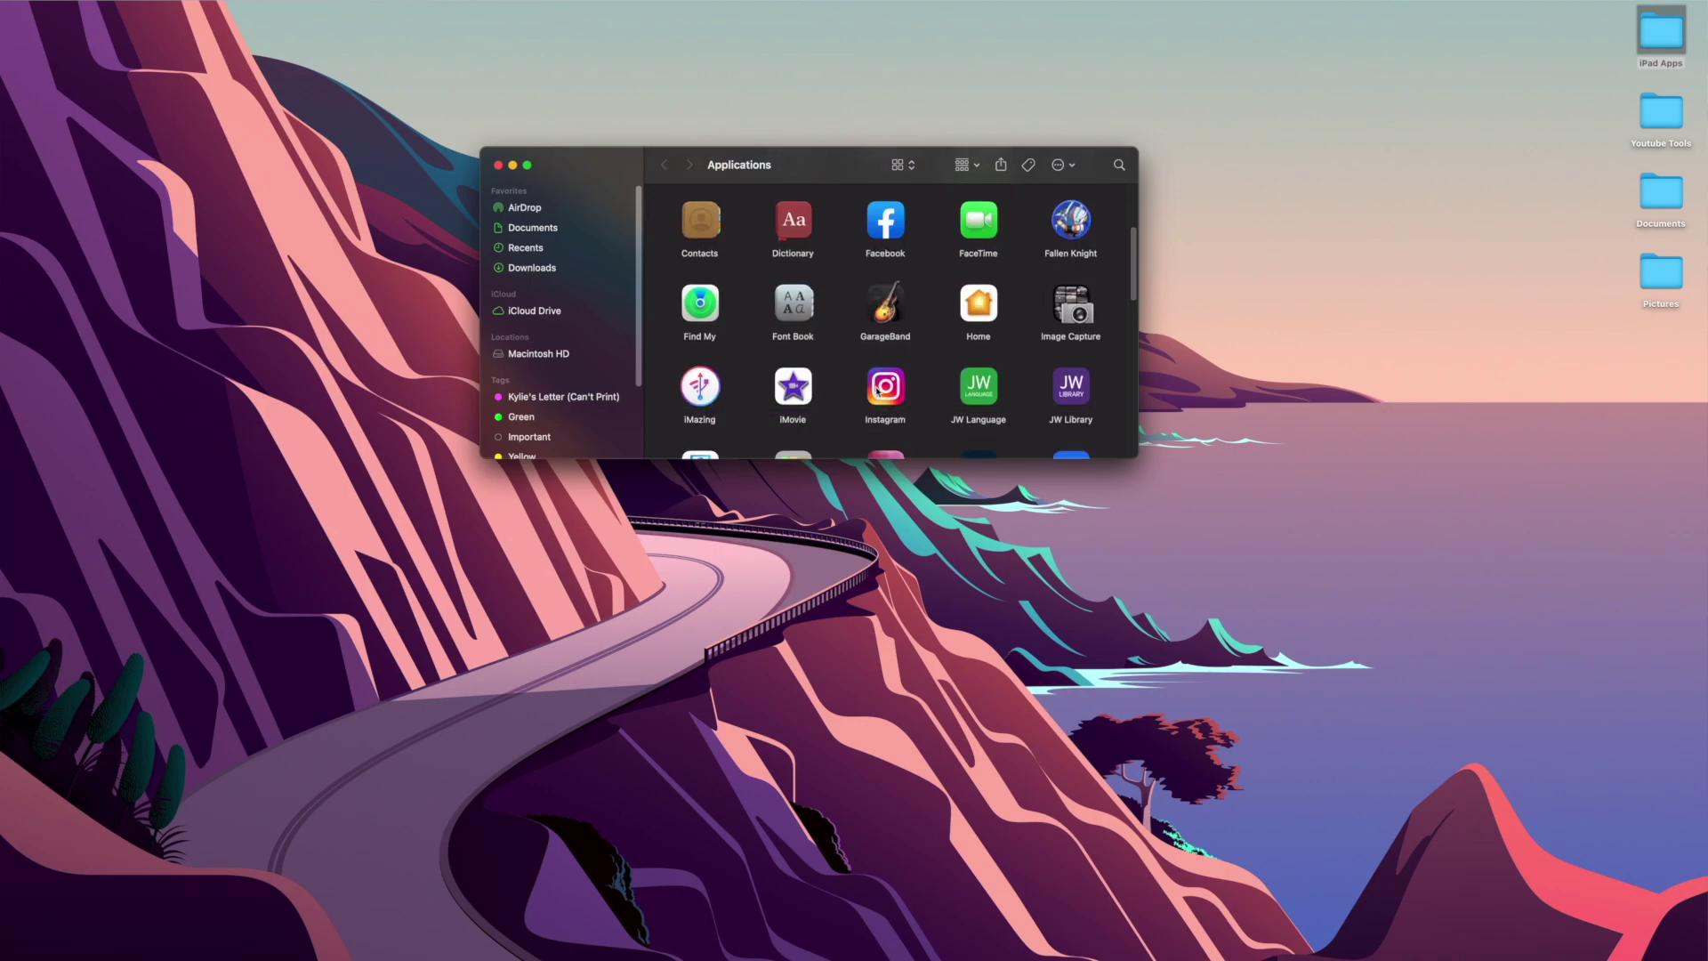
{"action": "double_click", "coordinate": [877, 391]}
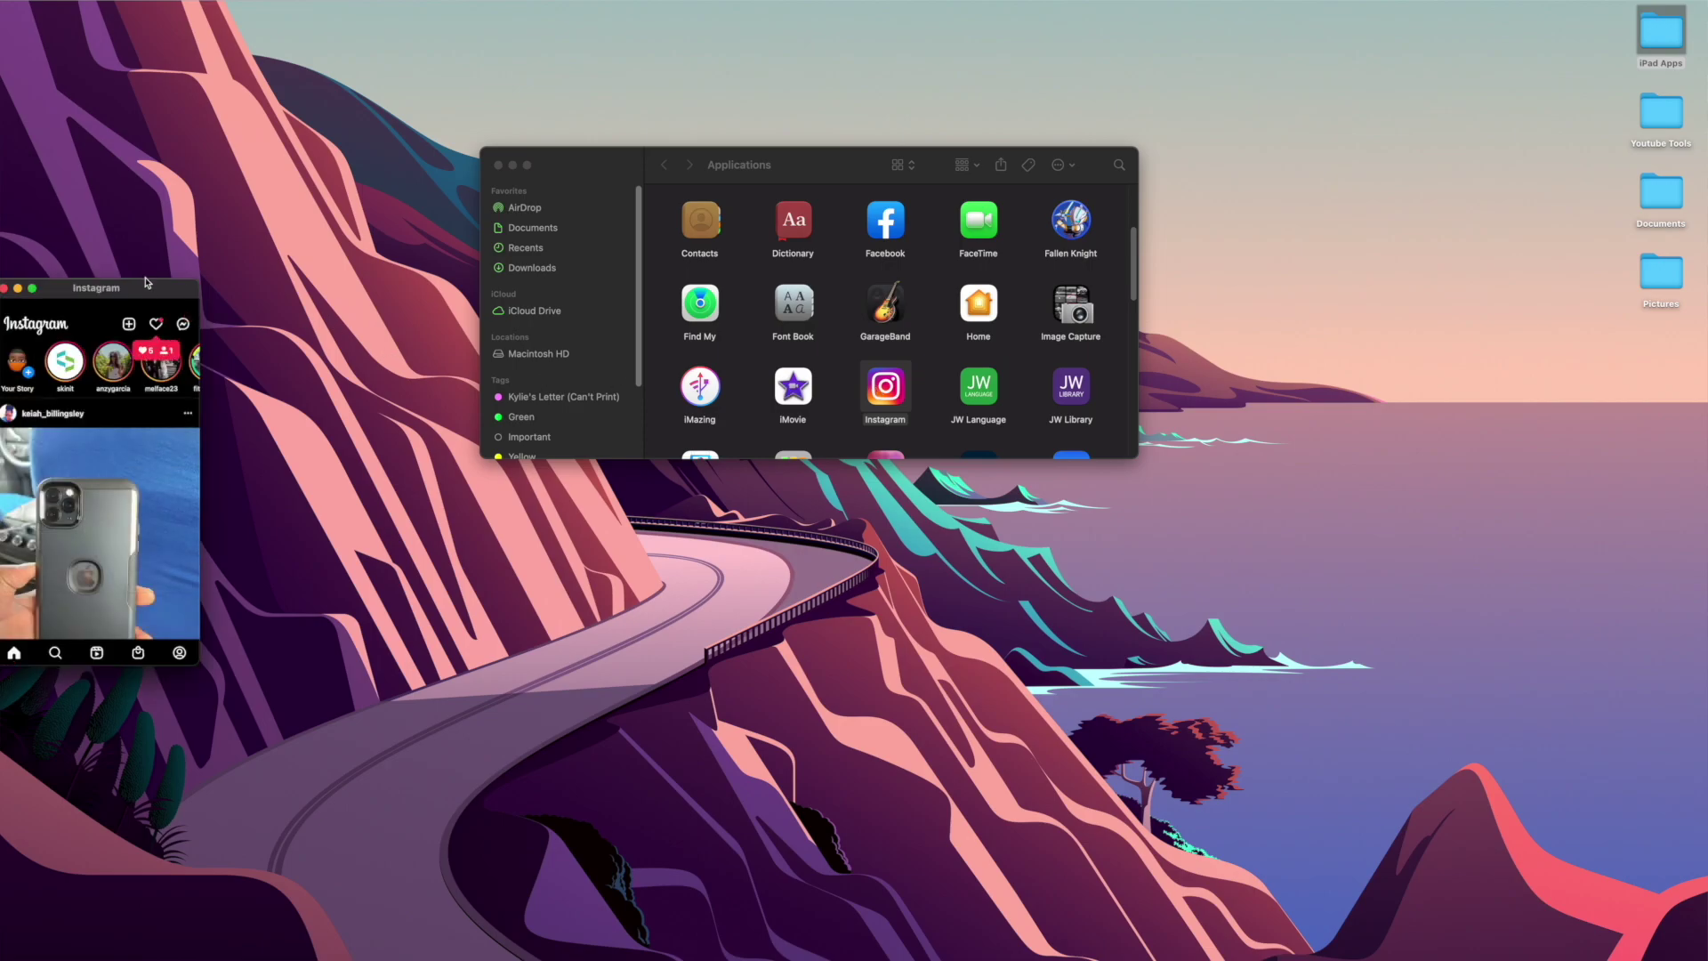
{"action": "left_click_drag", "start_coordinate": [147, 283], "coordinate": [1071, 173]}
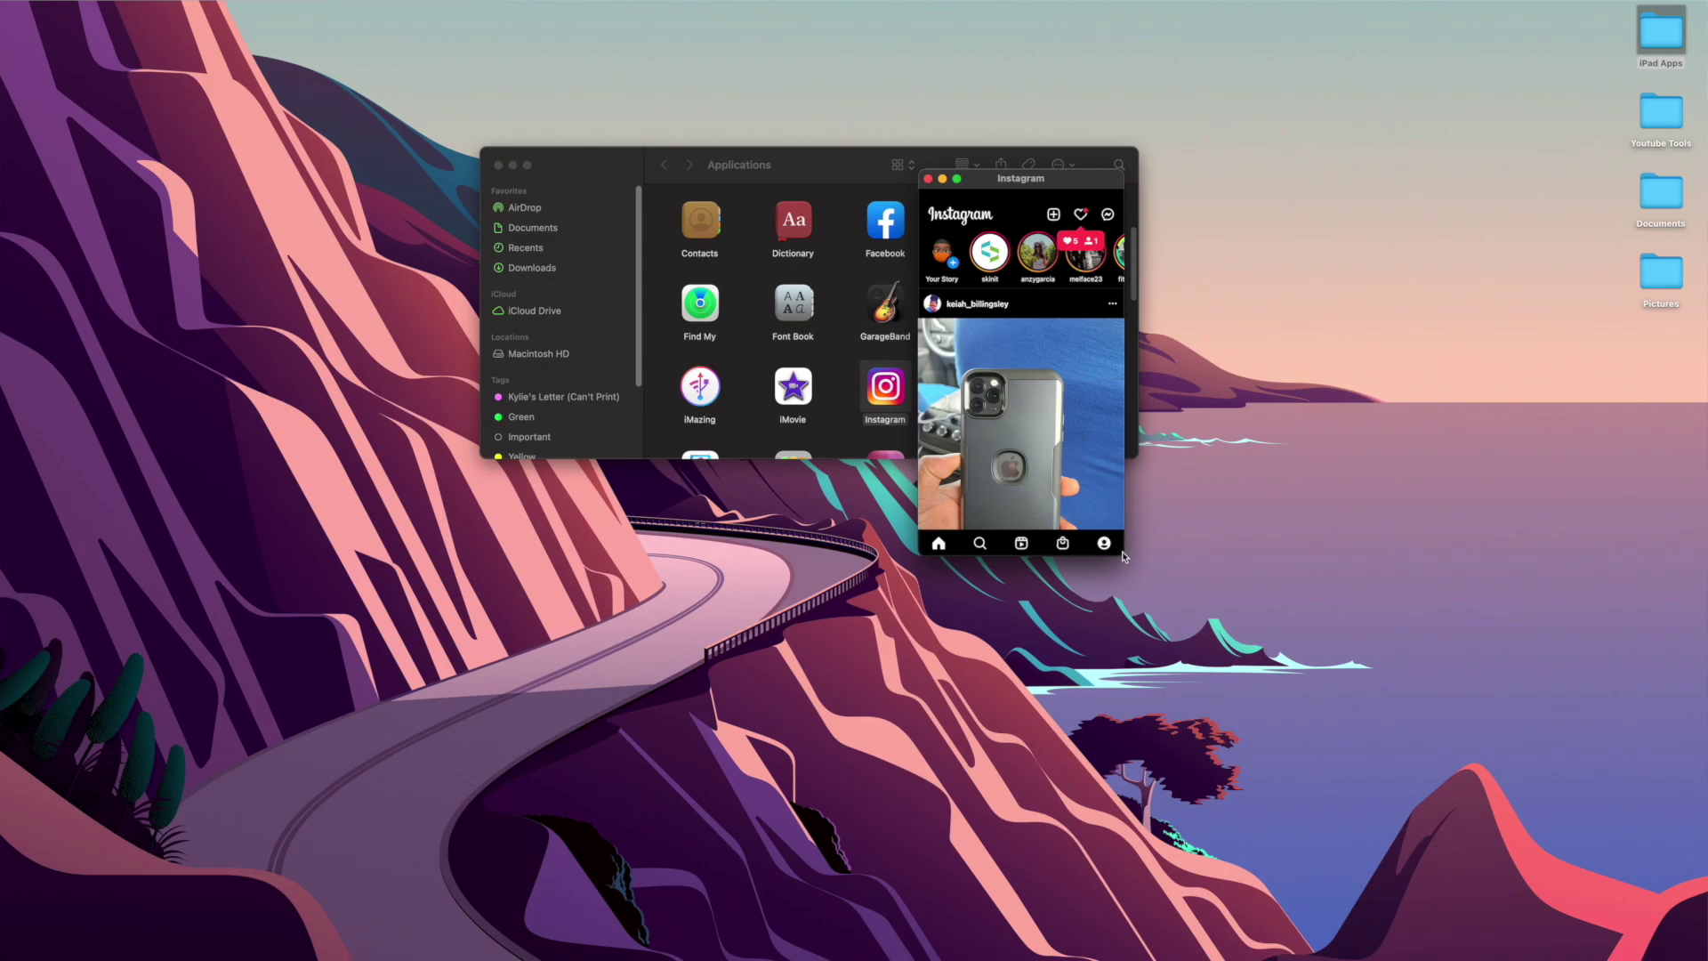
Minimize Instagram, place an Image Capture icon on the desktop, then reopen Instagram and scroll its feed
{"action": "left_click", "coordinate": [942, 179]}
{"action": "left_click_drag", "start_coordinate": [1071, 307], "coordinate": [1270, 630]}
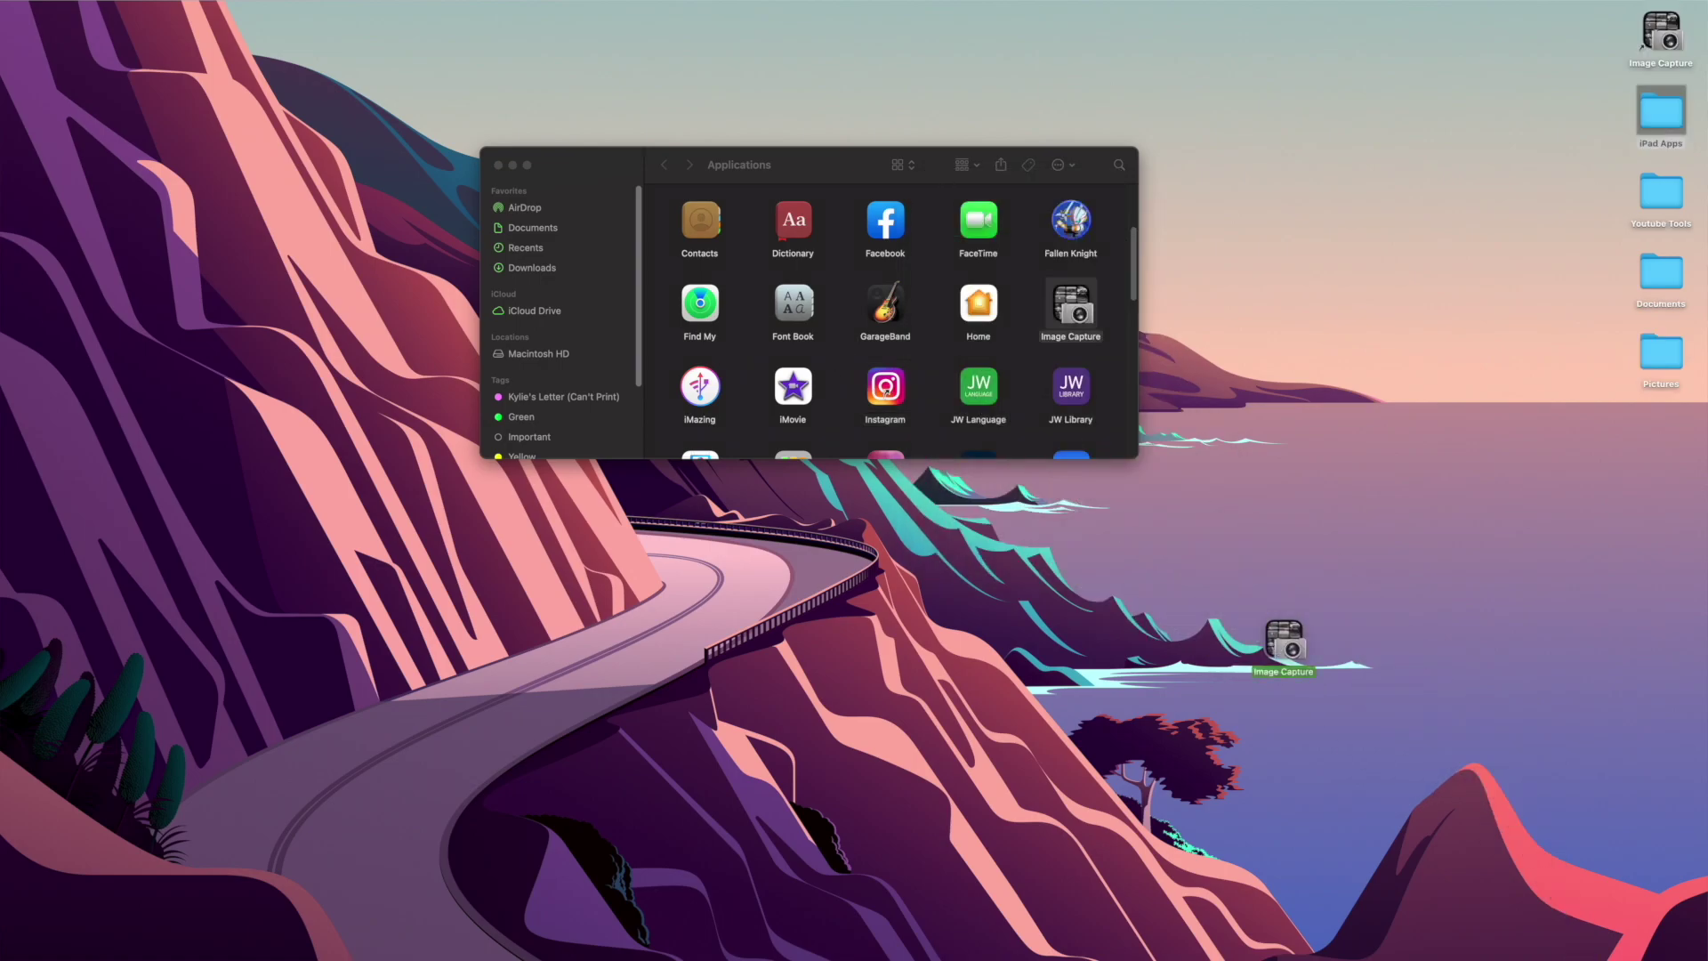
{"action": "double_click", "coordinate": [890, 378]}
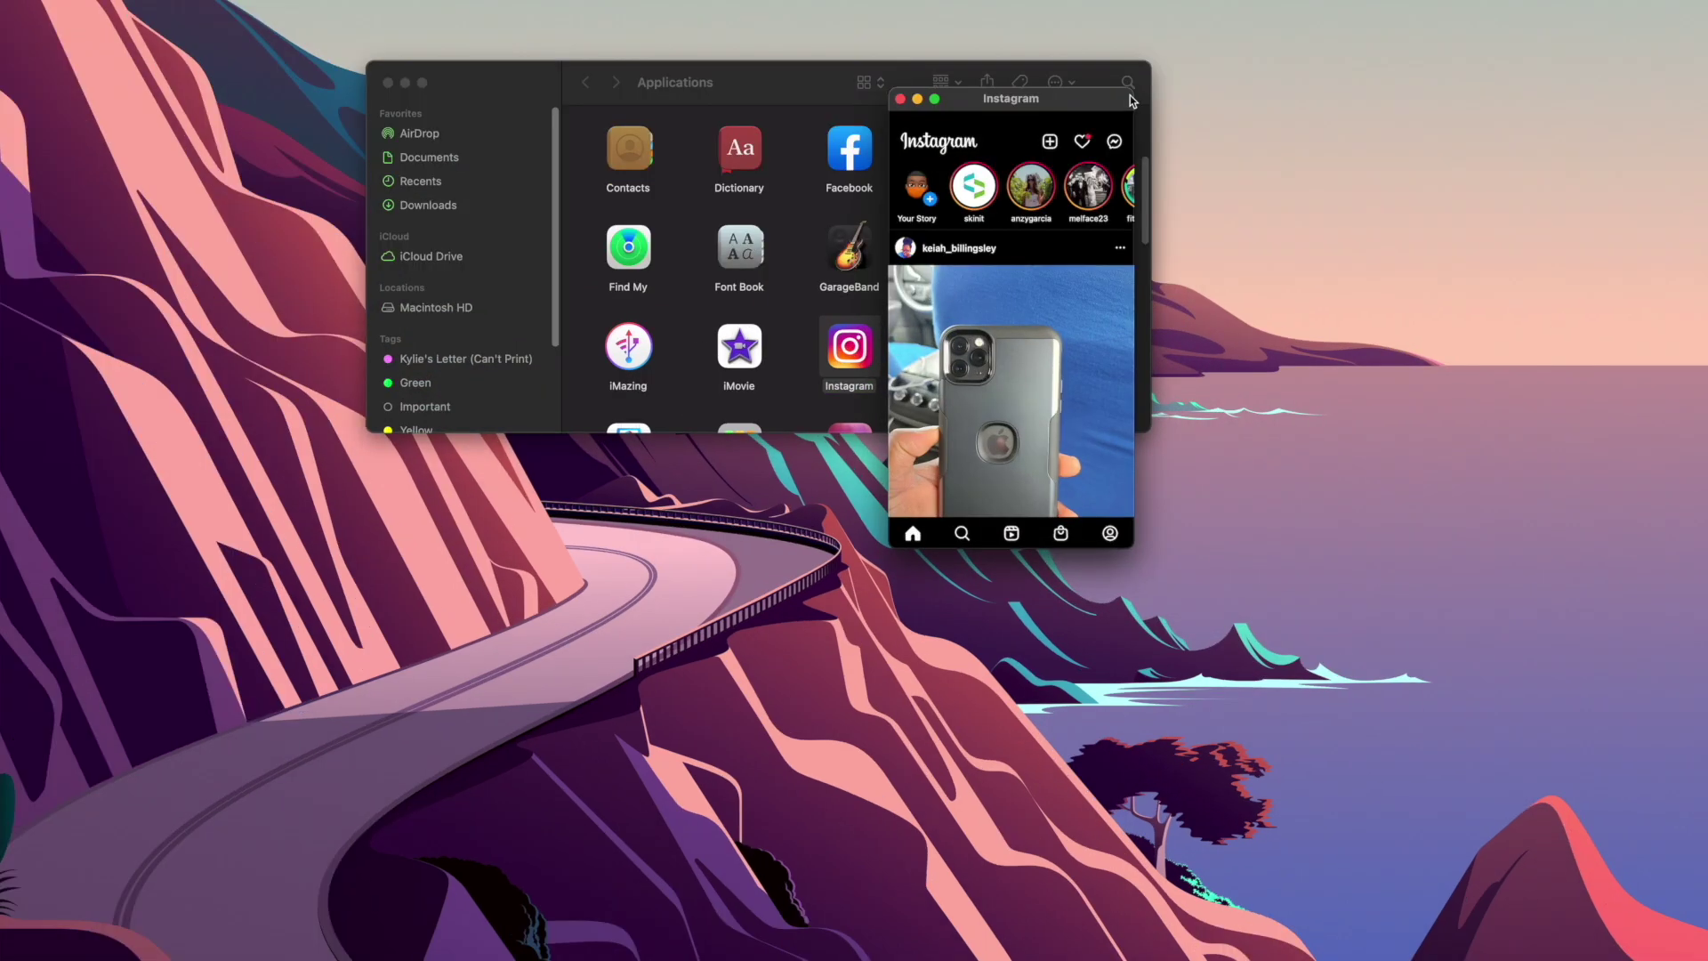
{"action": "left_click_drag", "start_coordinate": [1120, 176], "coordinate": [1048, 208]}
{"action": "left_click_drag", "start_coordinate": [1044, 133], "coordinate": [951, 169]}
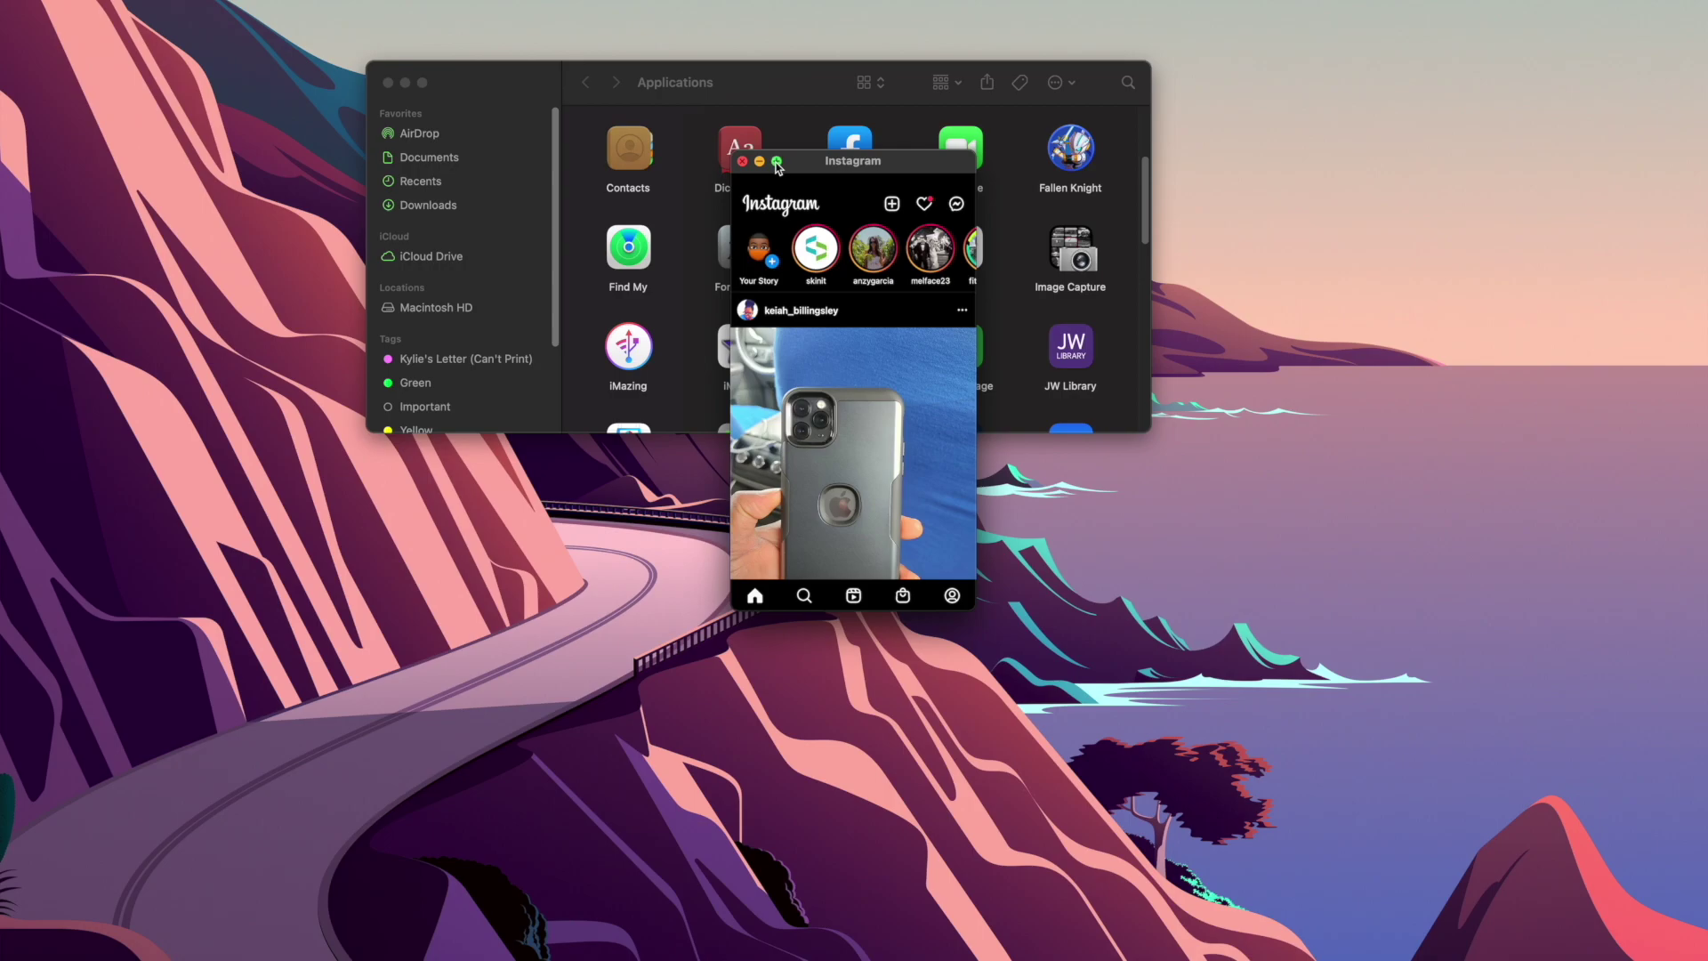
{"action": "scroll", "coordinate": [877, 418], "scroll_direction": "down", "scroll_amount": 3}
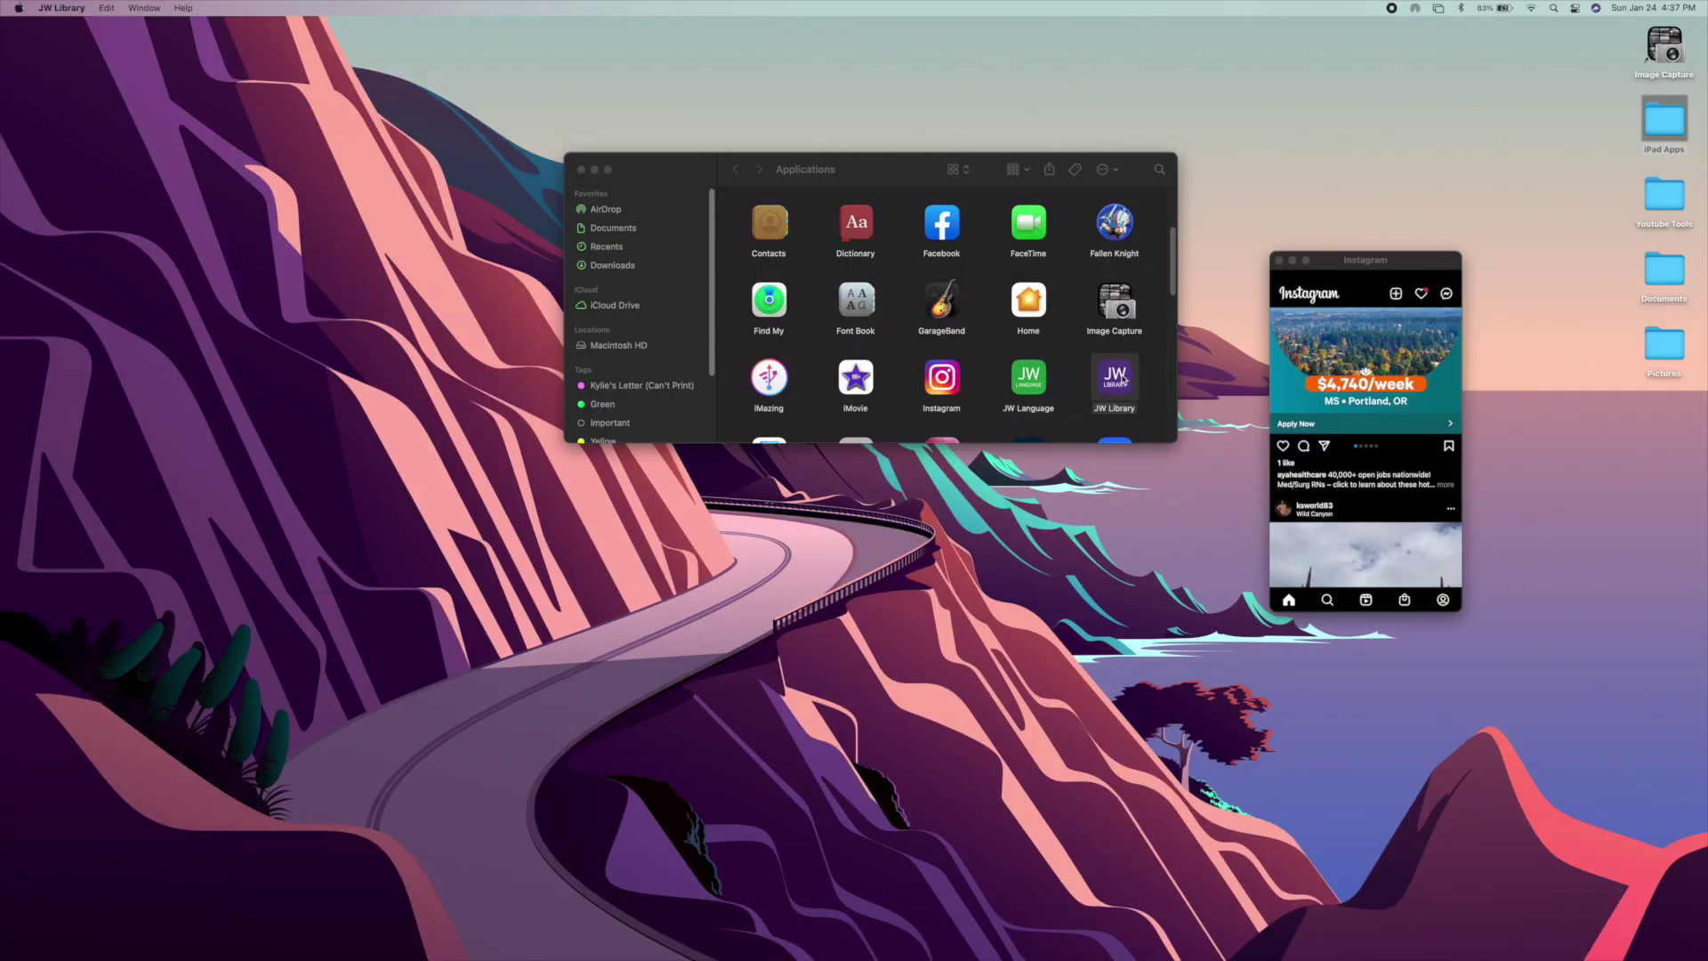
Launch JW Library onto its Home page in full screen, then quit it
{"action": "double_click", "coordinate": [1116, 375]}
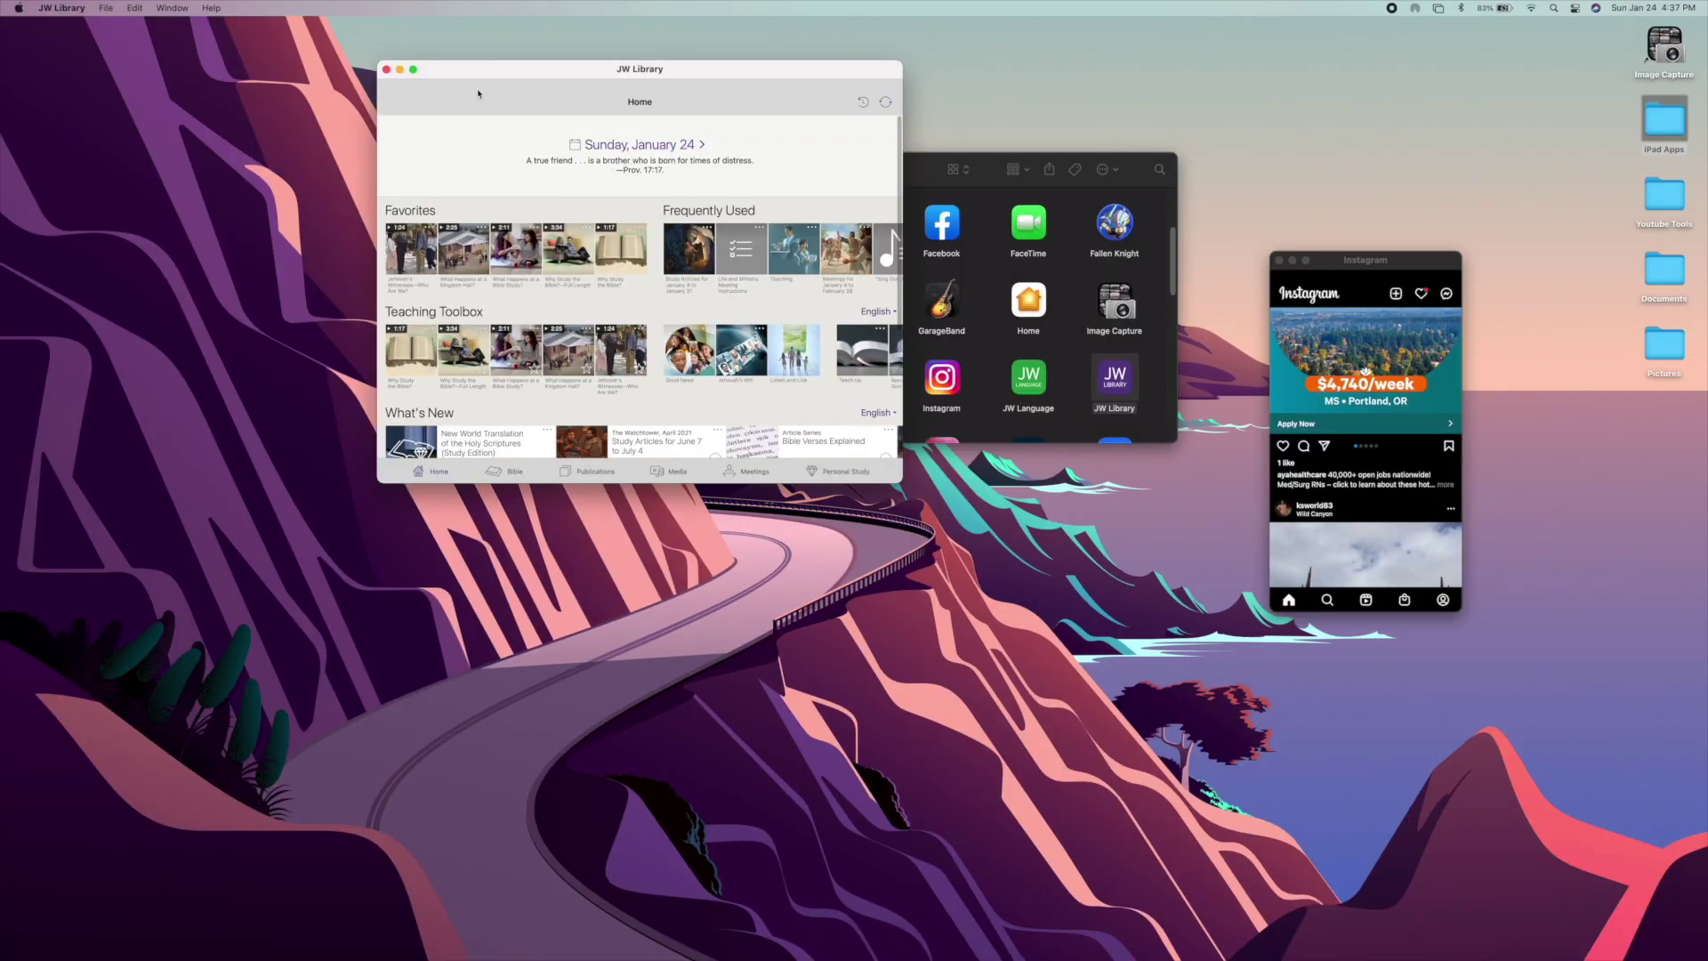
{"action": "left_click", "coordinate": [411, 69]}
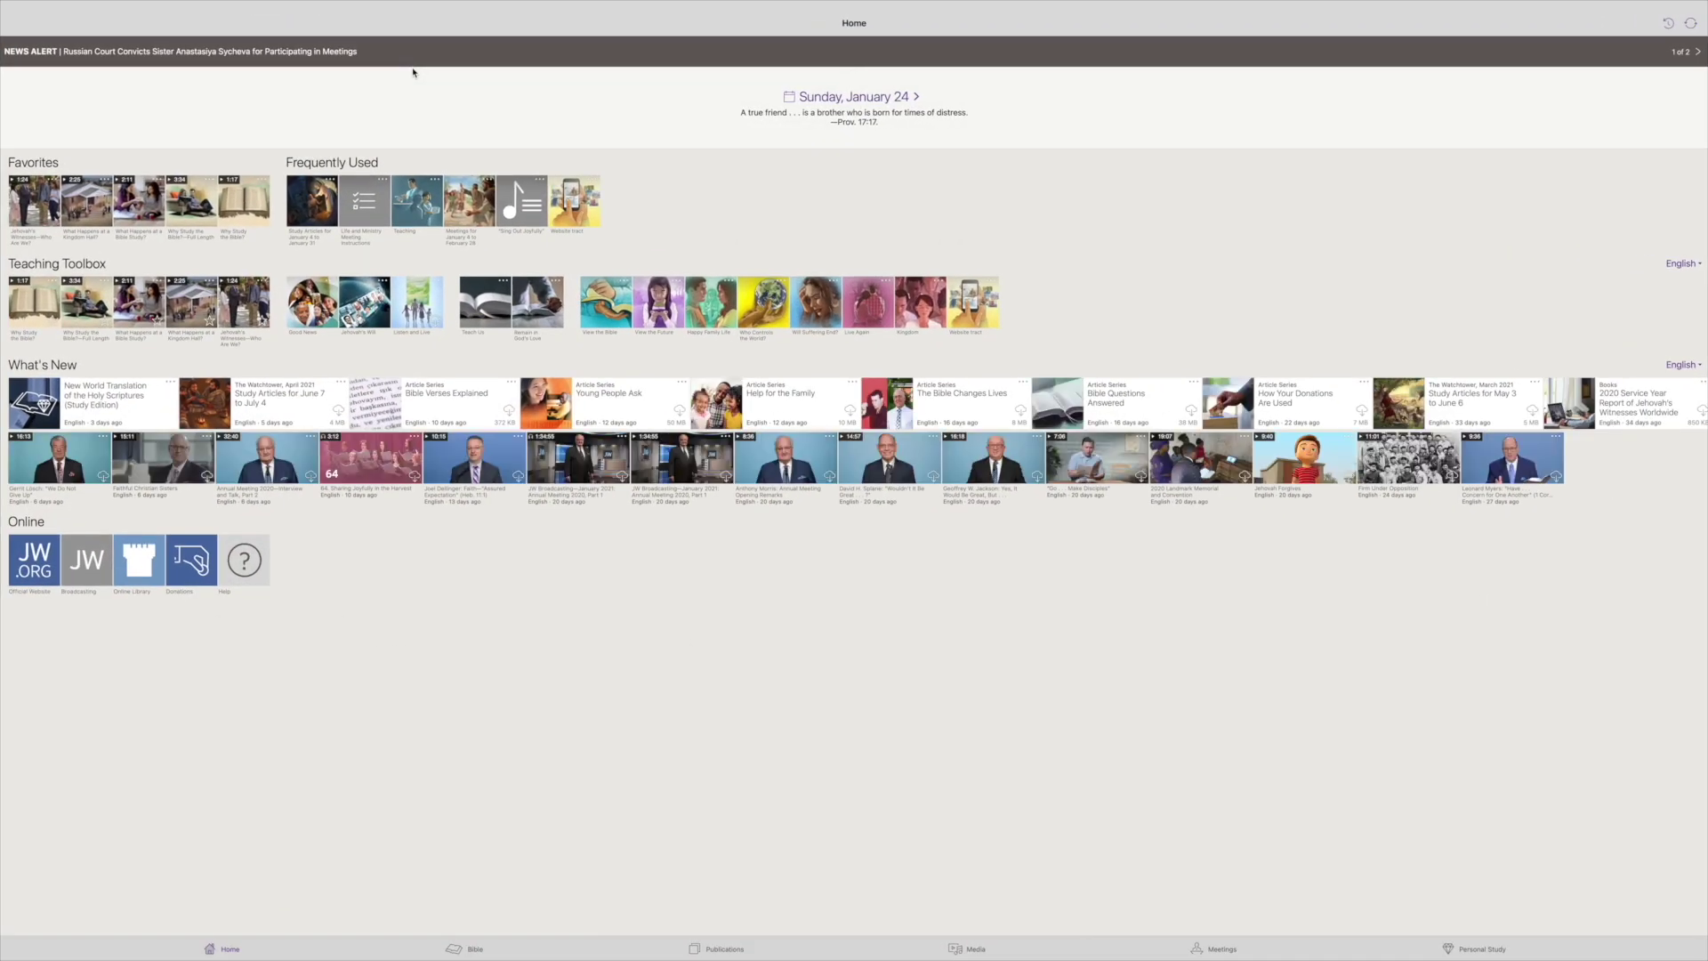
{"action": "mouse_move", "coordinate": [26, 4]}
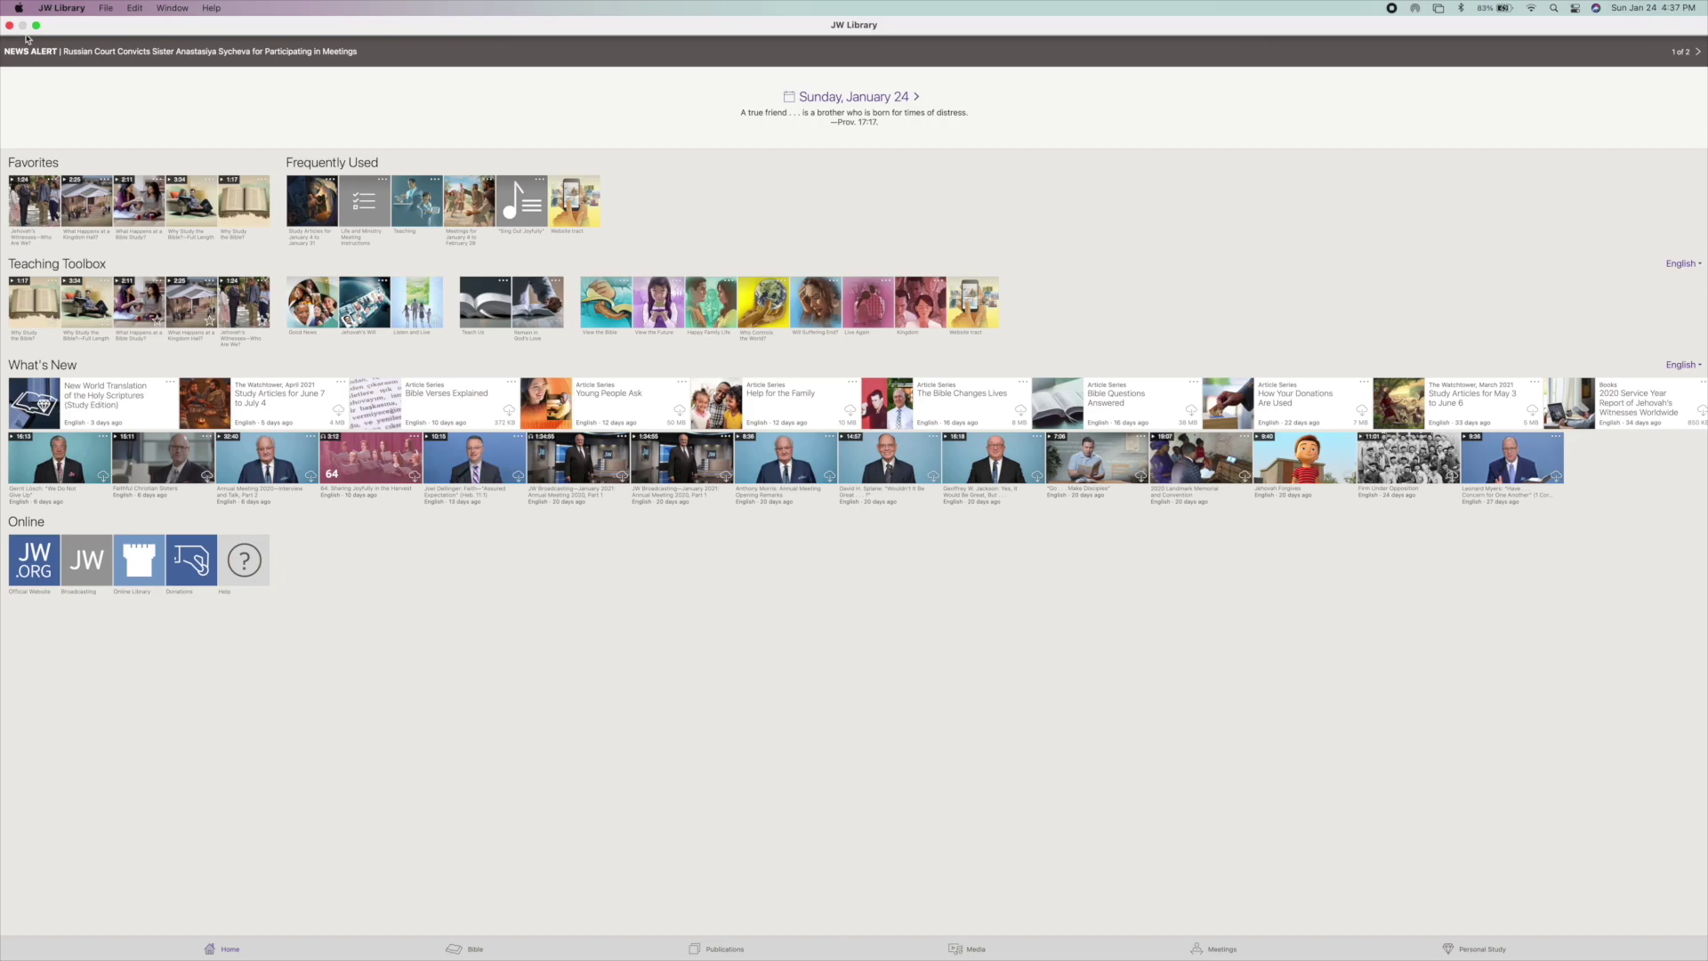
{"action": "left_click", "coordinate": [57, 9]}
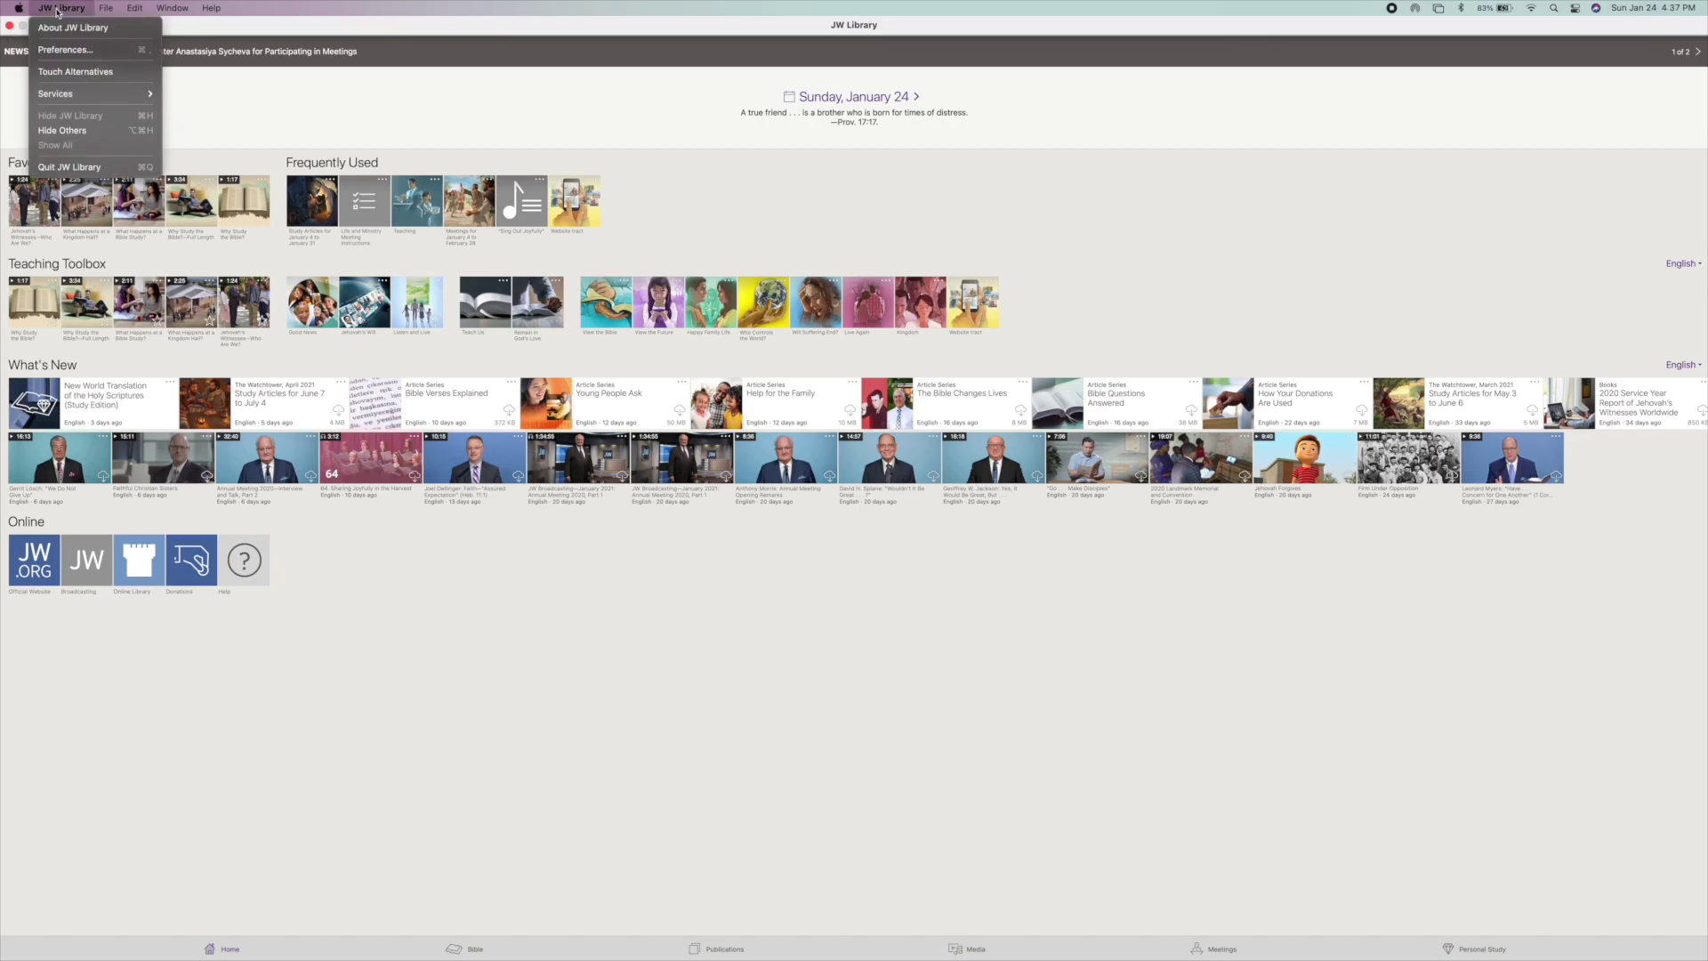
{"action": "left_click", "coordinate": [86, 167]}
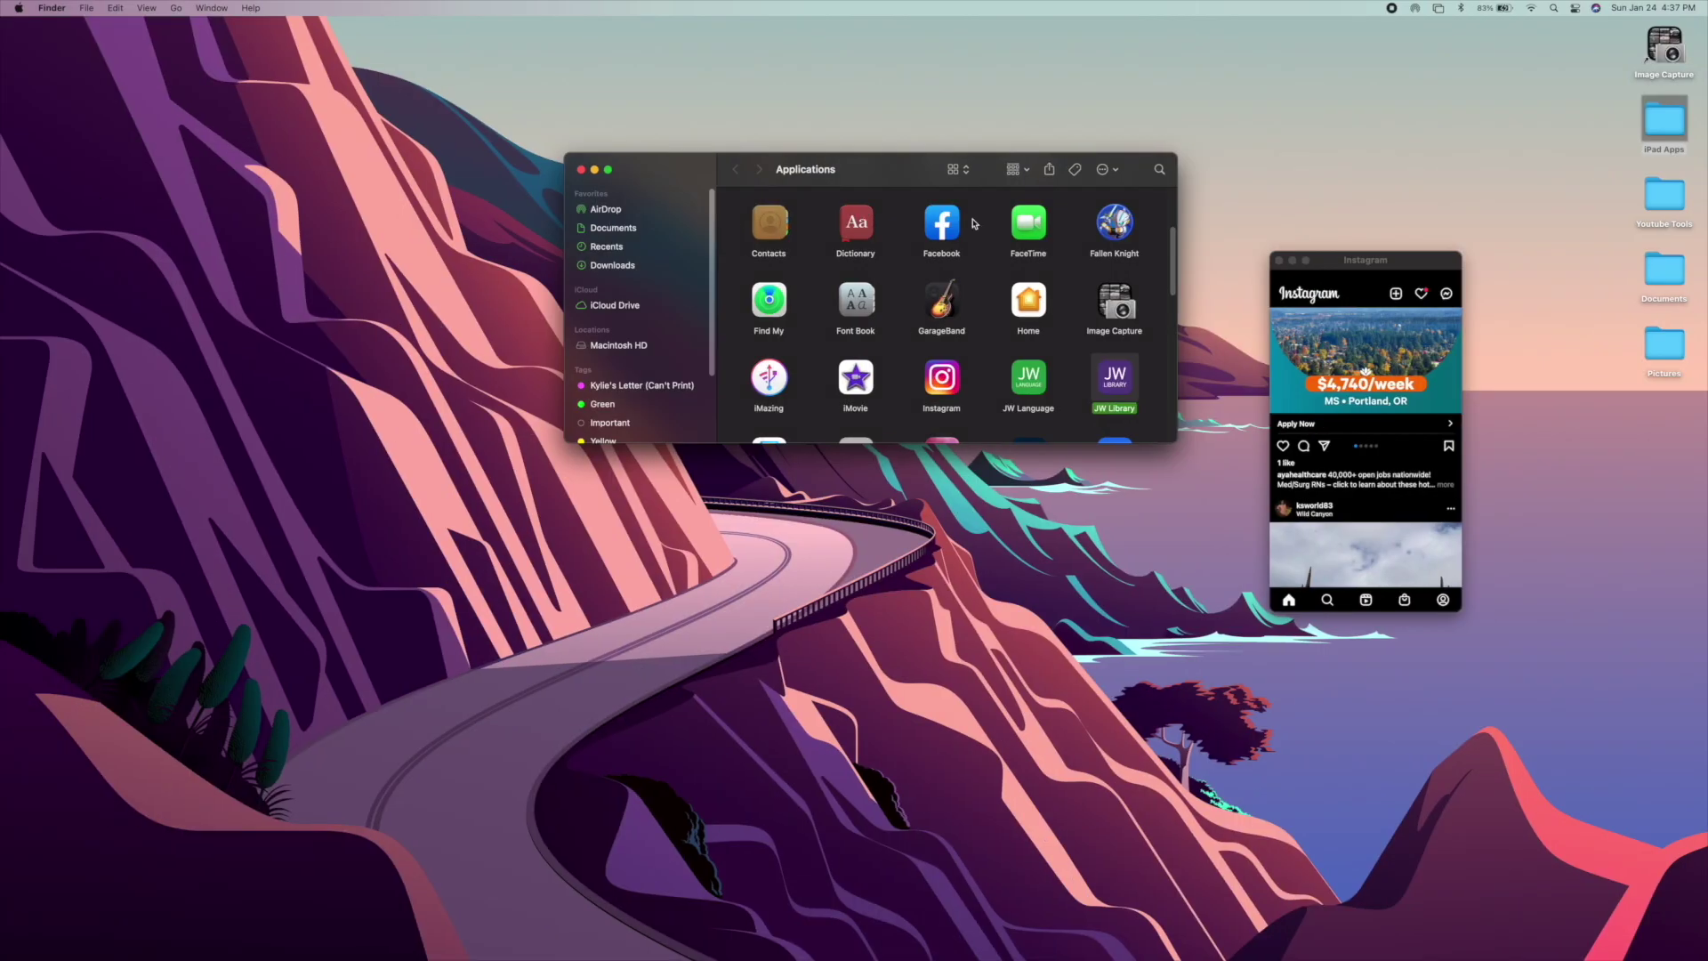
Launch Facebook, maximize its window, scroll the News Feed, then quit Facebook
{"action": "left_click", "coordinate": [958, 231]}
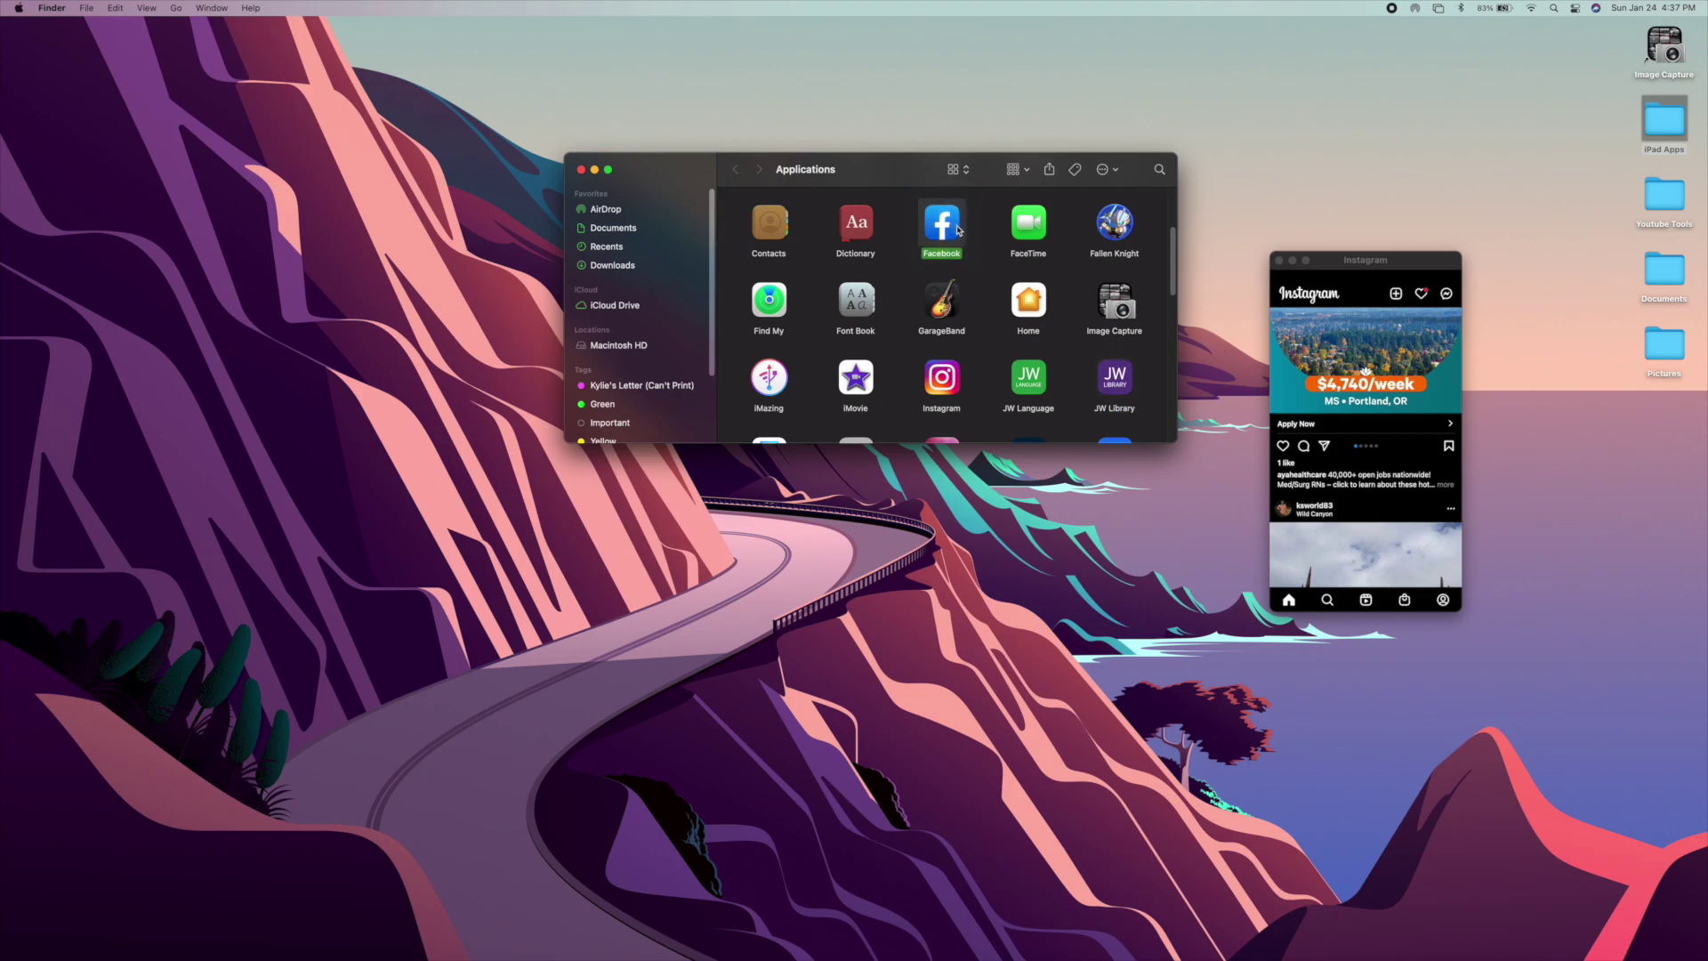
{"action": "double_click", "coordinate": [958, 230]}
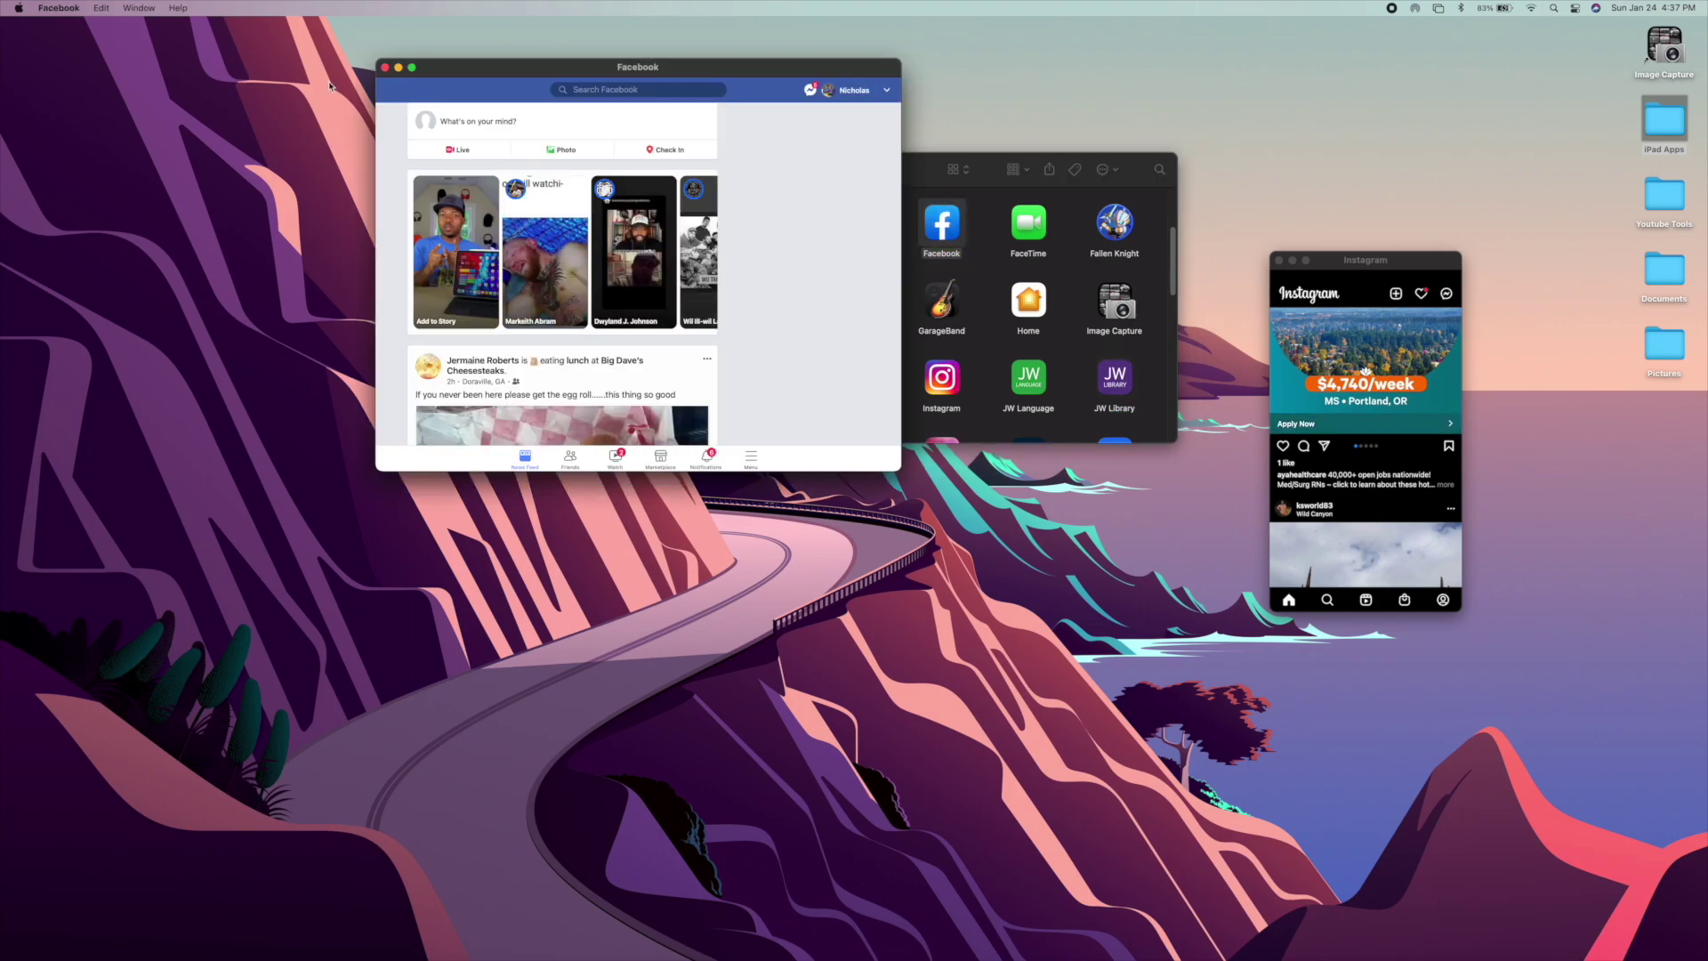
{"action": "double_click", "coordinate": [427, 72]}
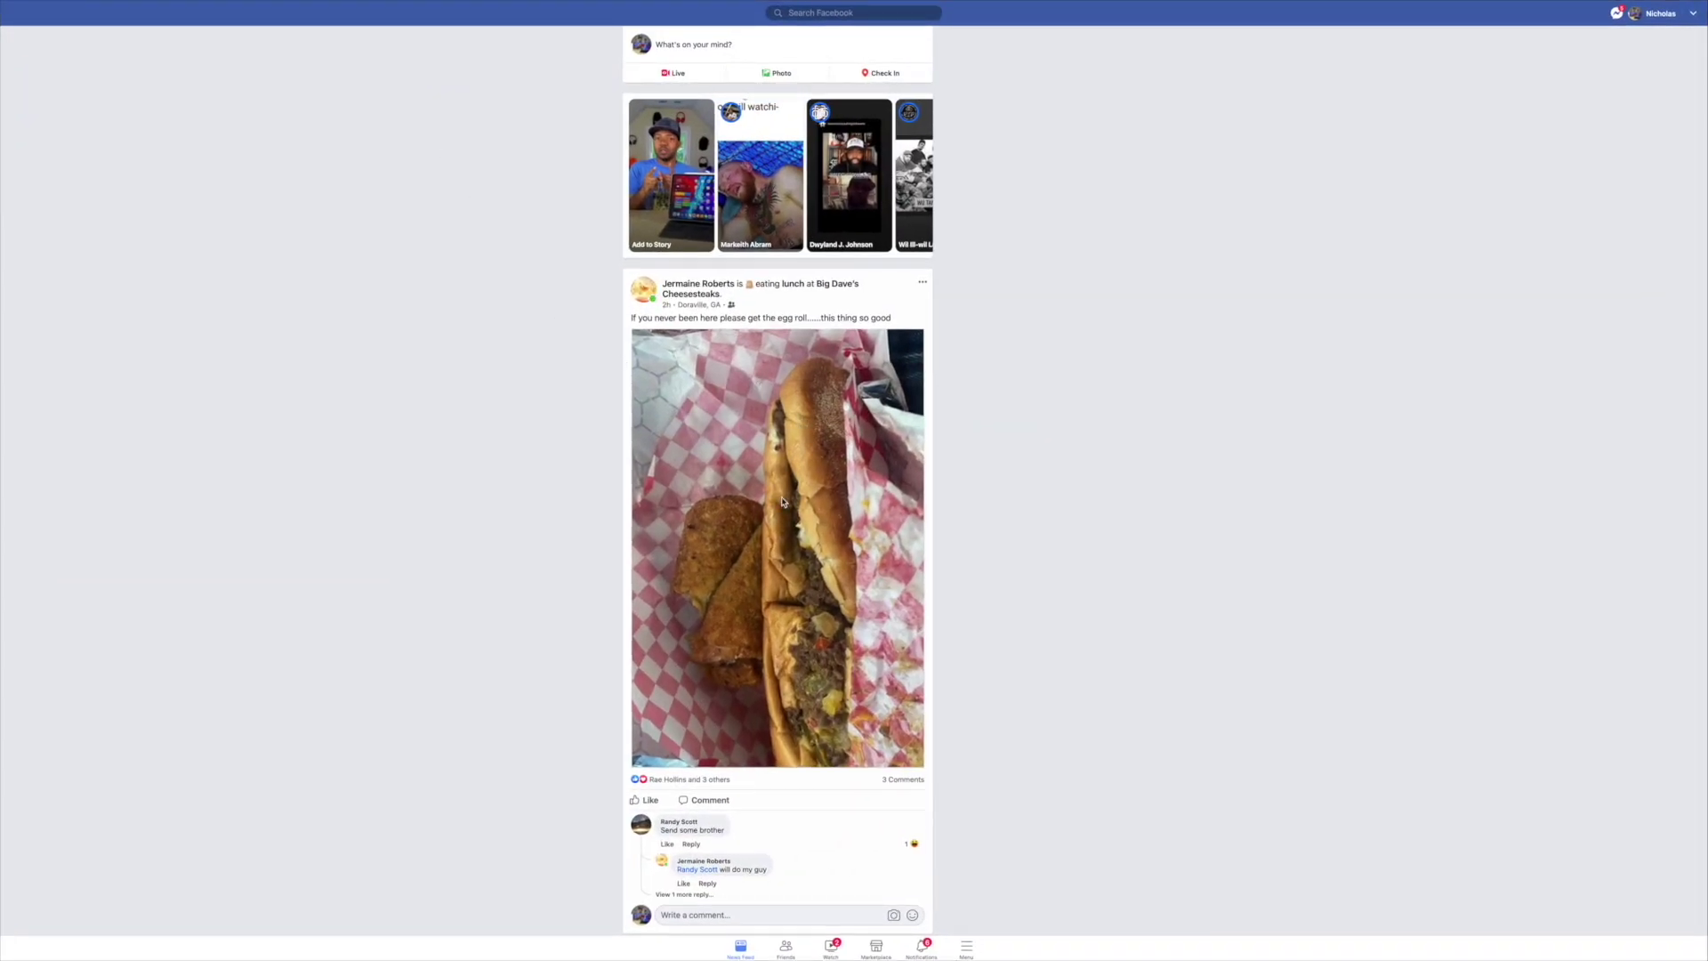
{"action": "scroll", "coordinate": [783, 502], "scroll_direction": "down", "scroll_amount": 5}
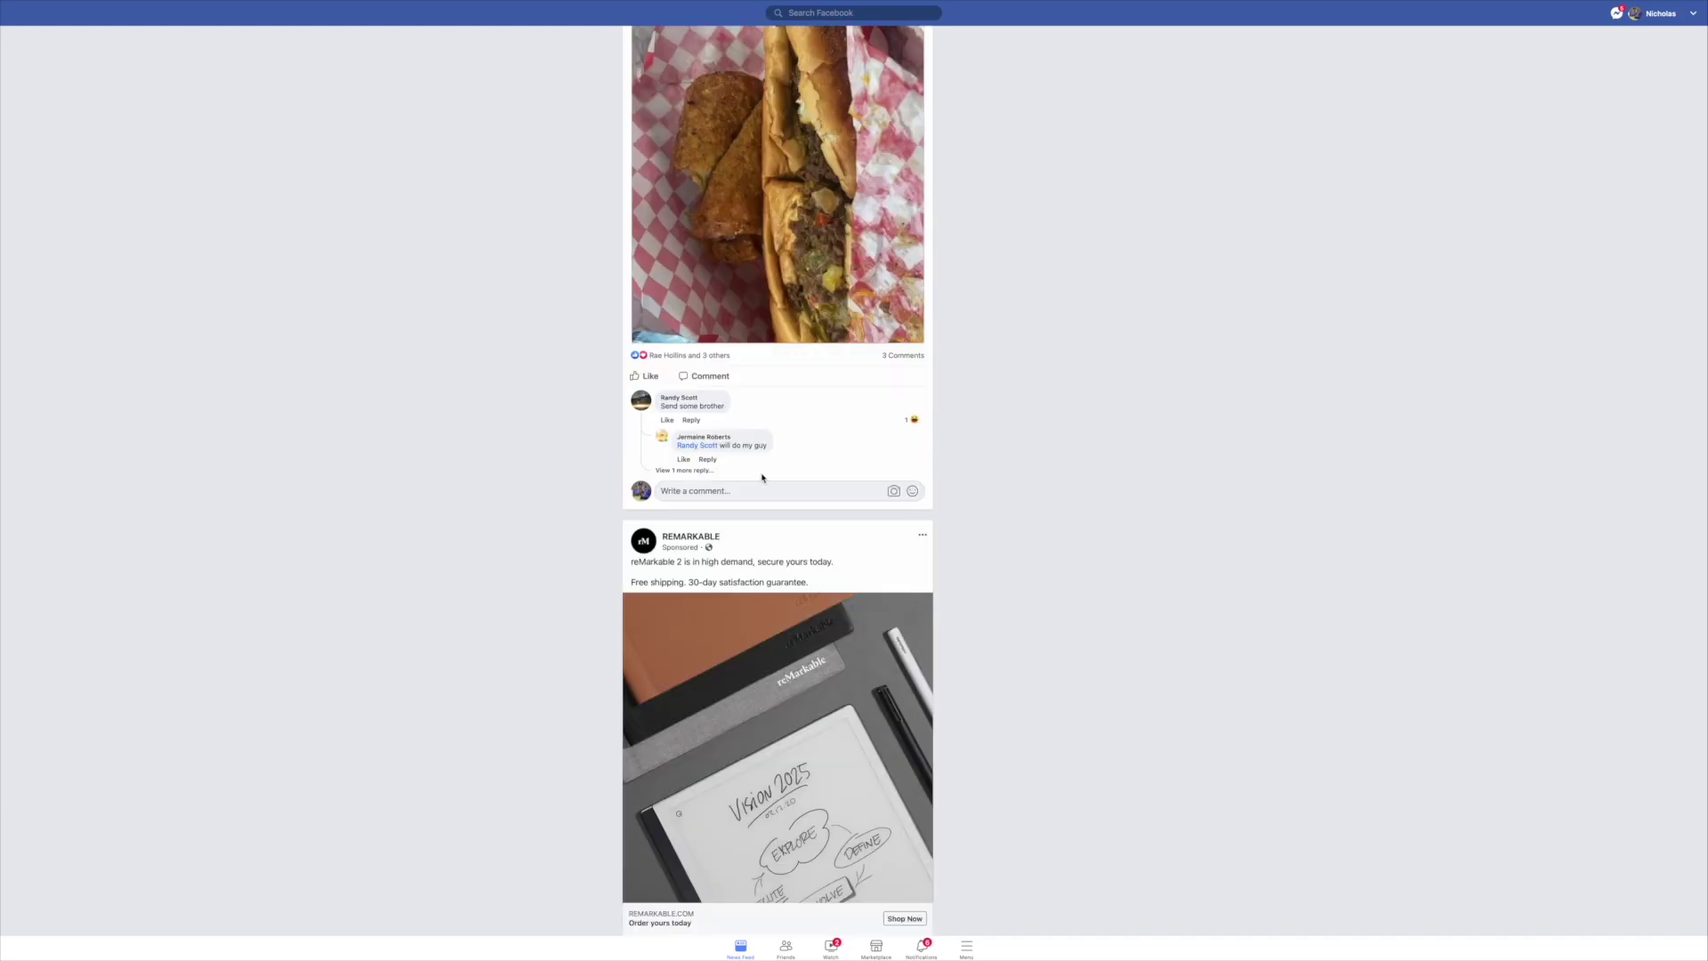
{"action": "scroll", "coordinate": [762, 477], "scroll_direction": "up", "scroll_amount": 5}
{"action": "mouse_move", "coordinate": [8, 4]}
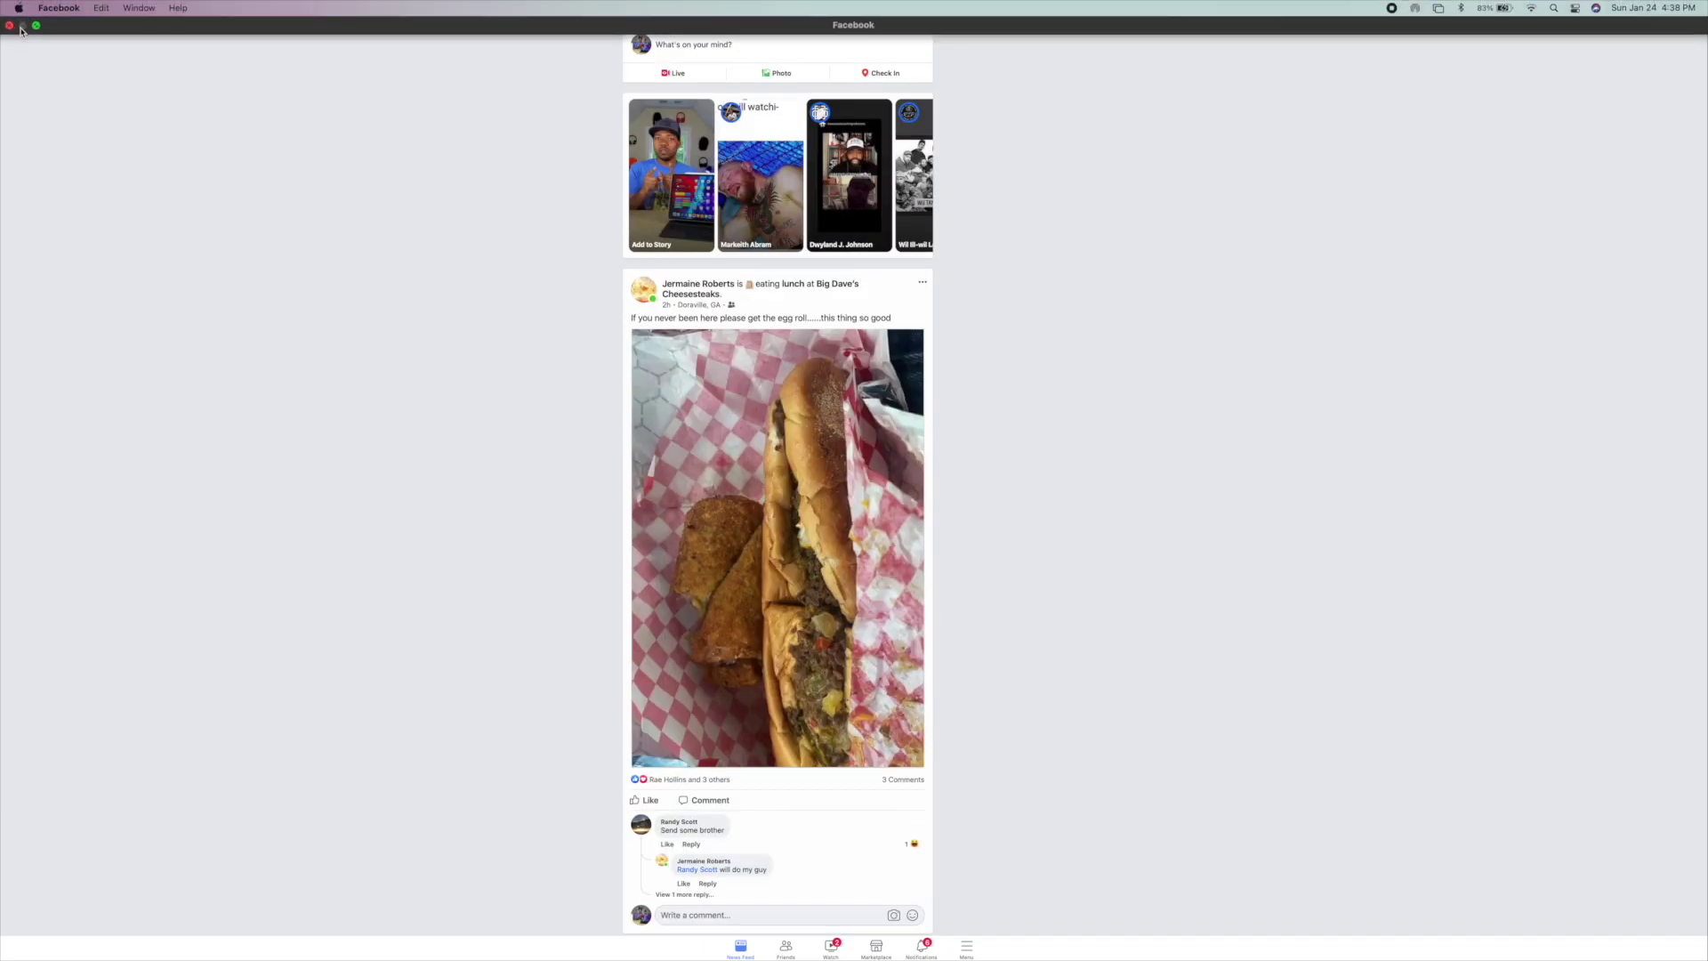
{"action": "left_click", "coordinate": [56, 11]}
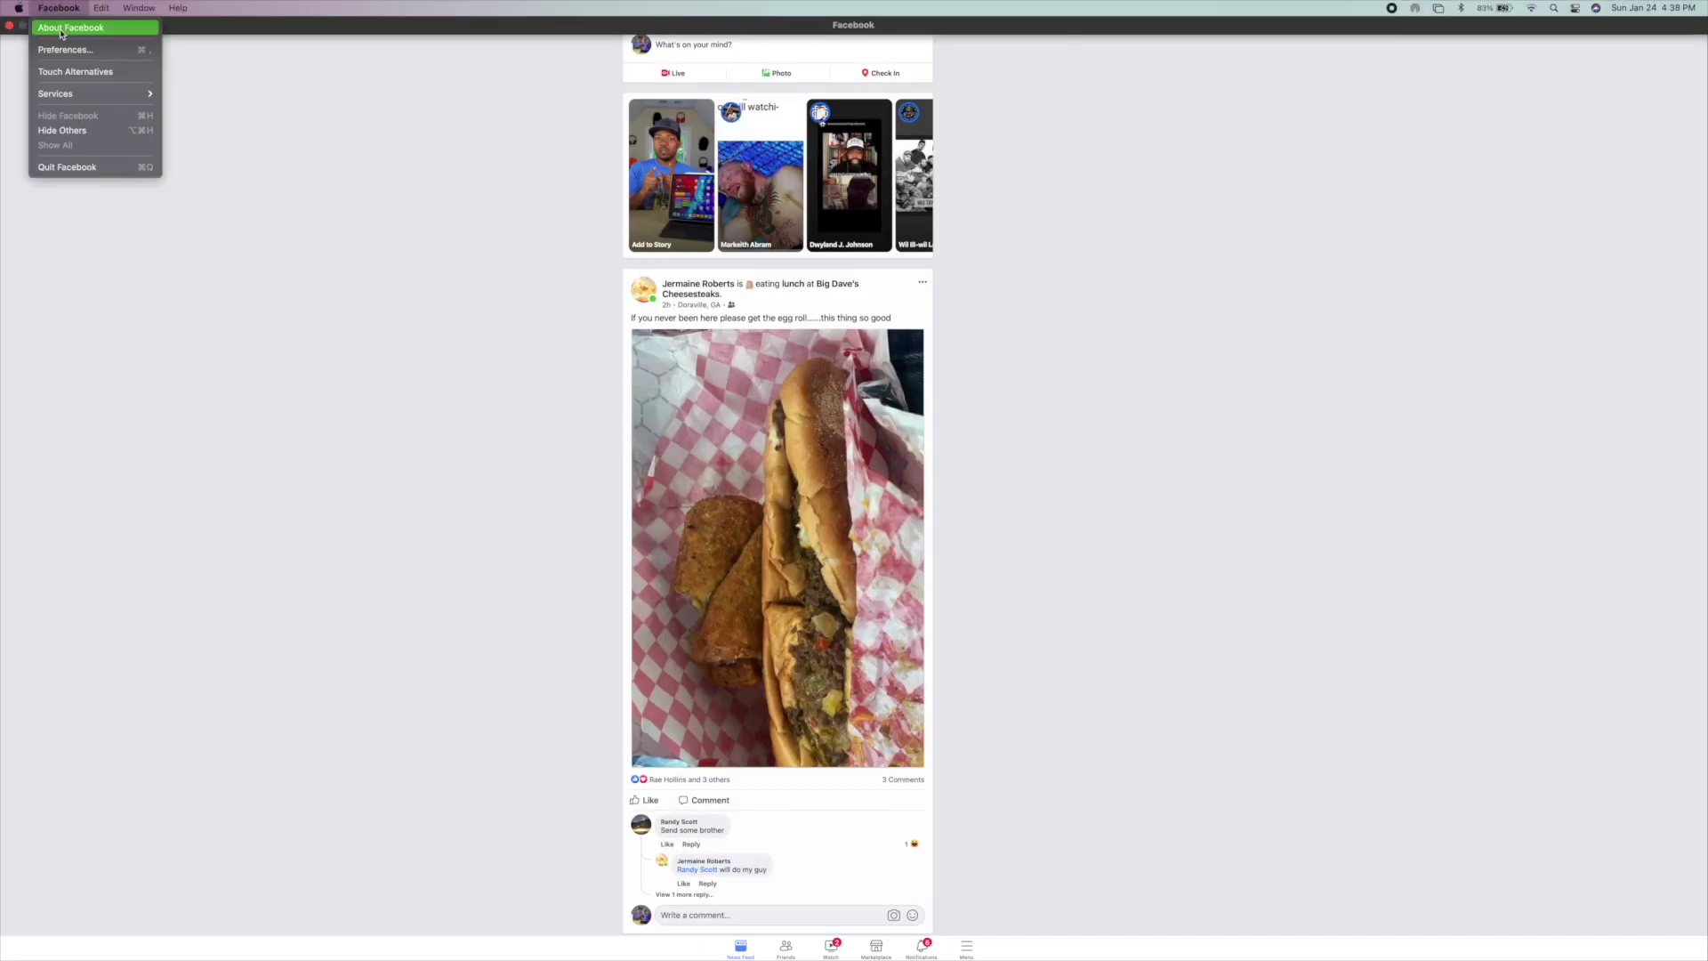
{"action": "left_click", "coordinate": [88, 169]}
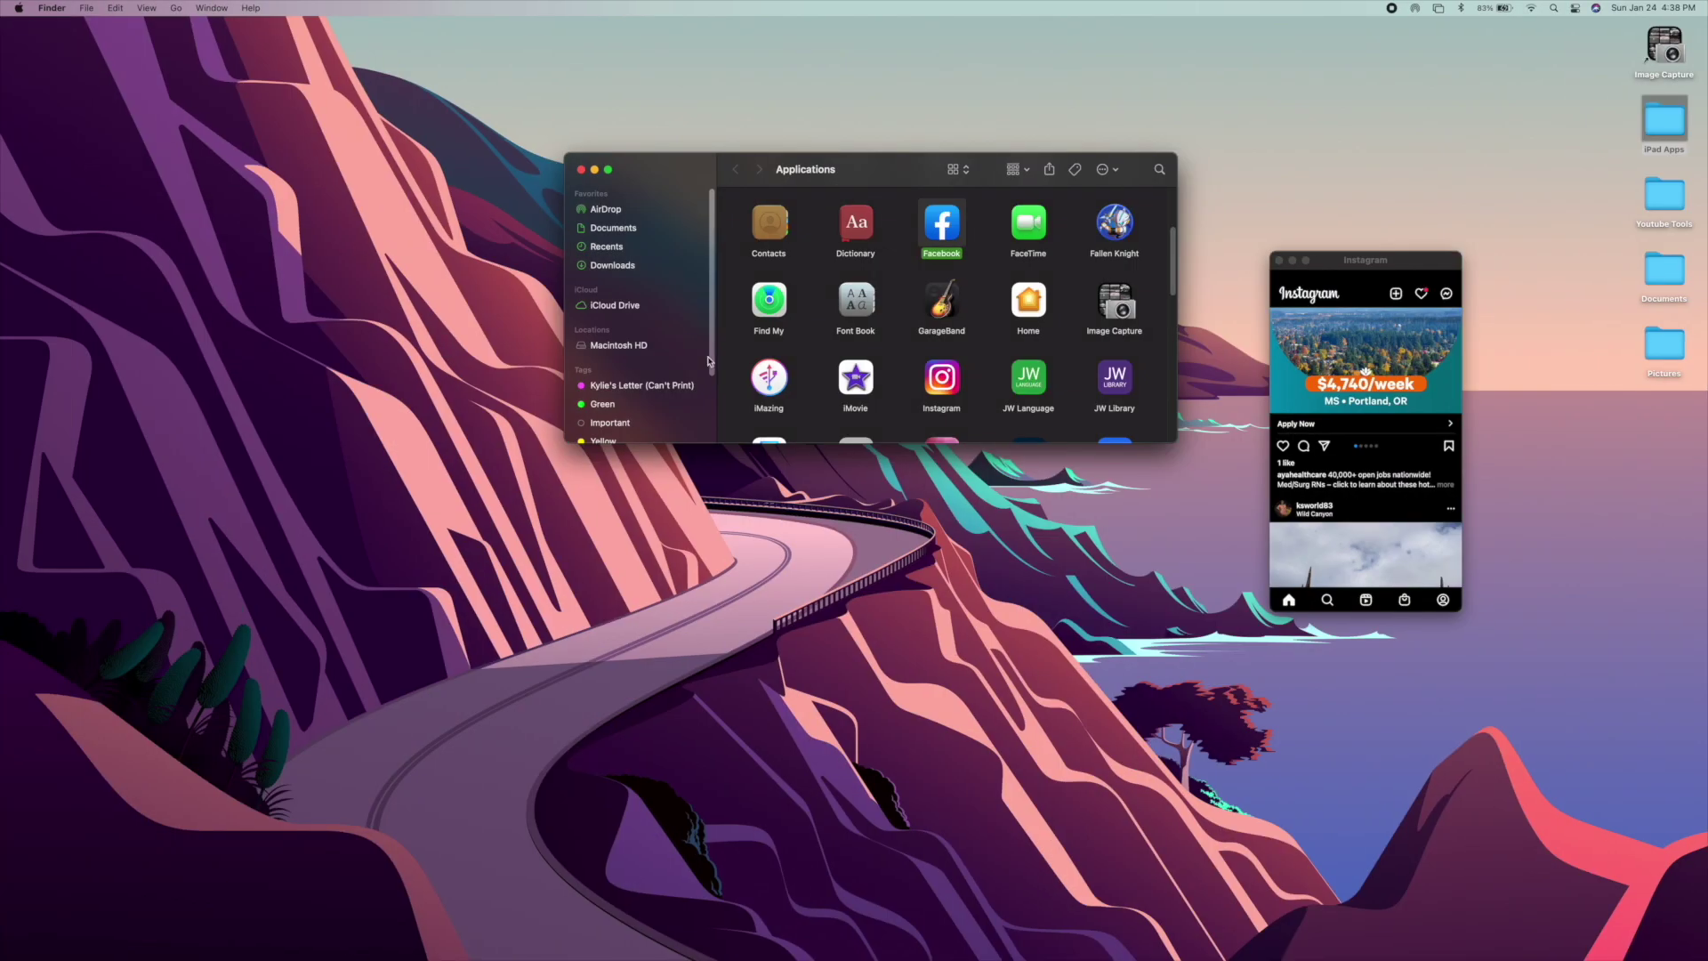
Find and select Camera Connect in the Finder Applications list
{"action": "scroll", "coordinate": [883, 365], "scroll_direction": "down", "scroll_amount": 3}
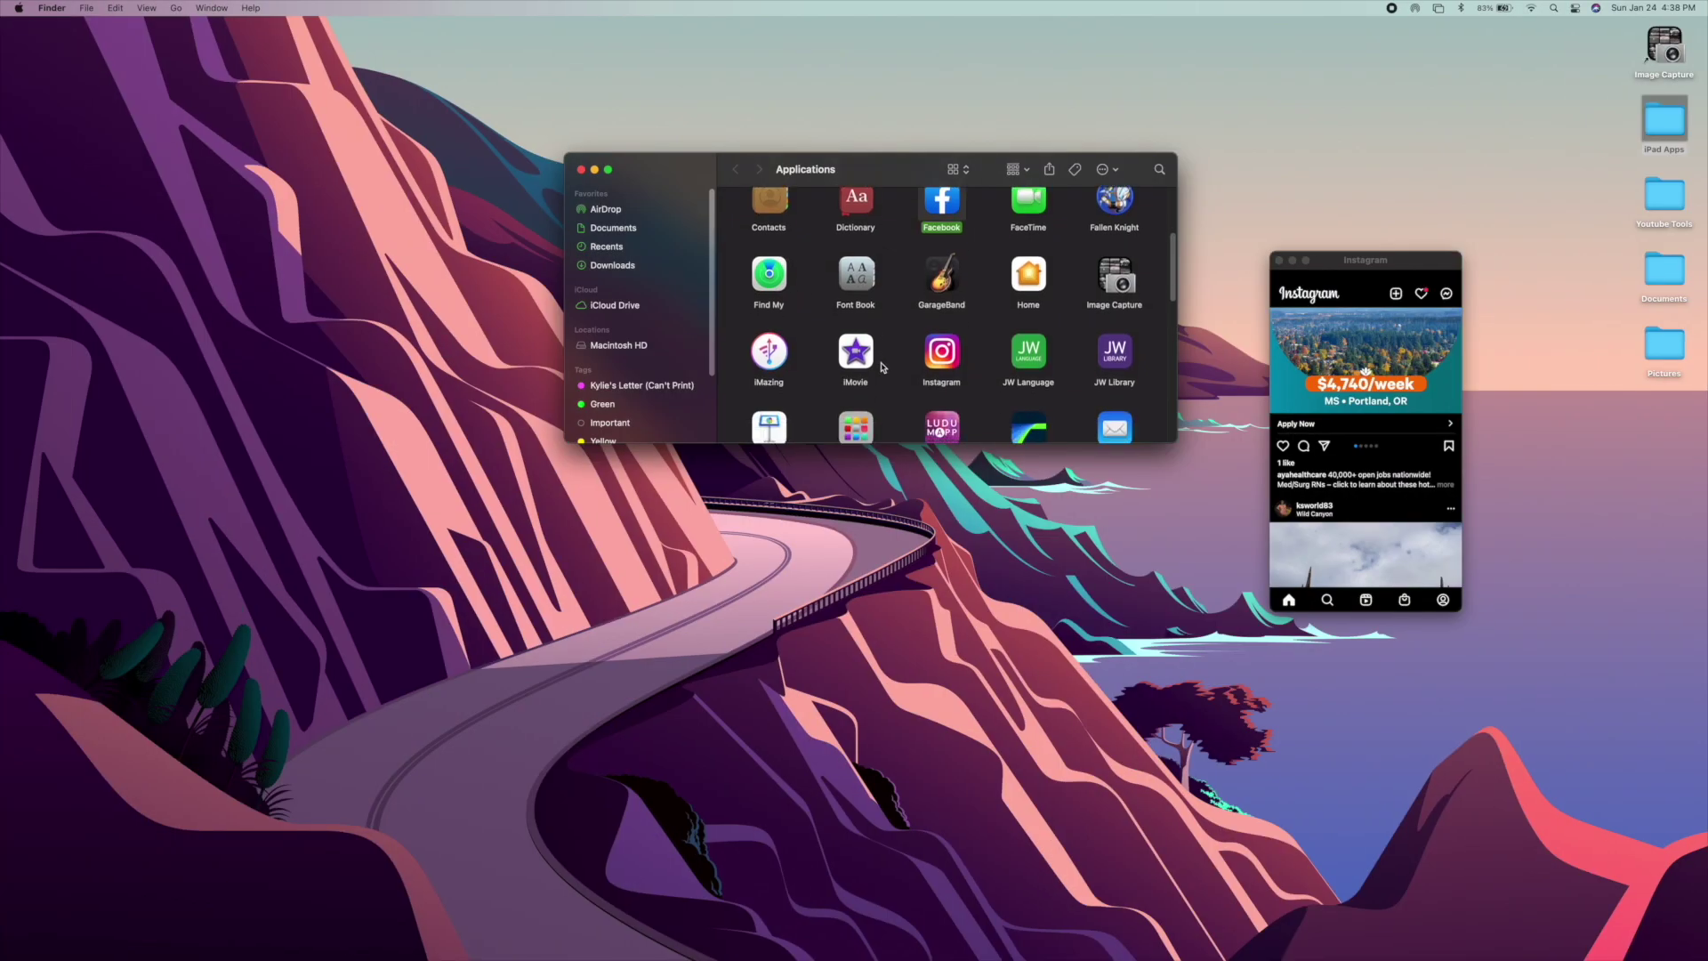
{"action": "scroll", "coordinate": [884, 370], "scroll_direction": "down", "scroll_amount": 5}
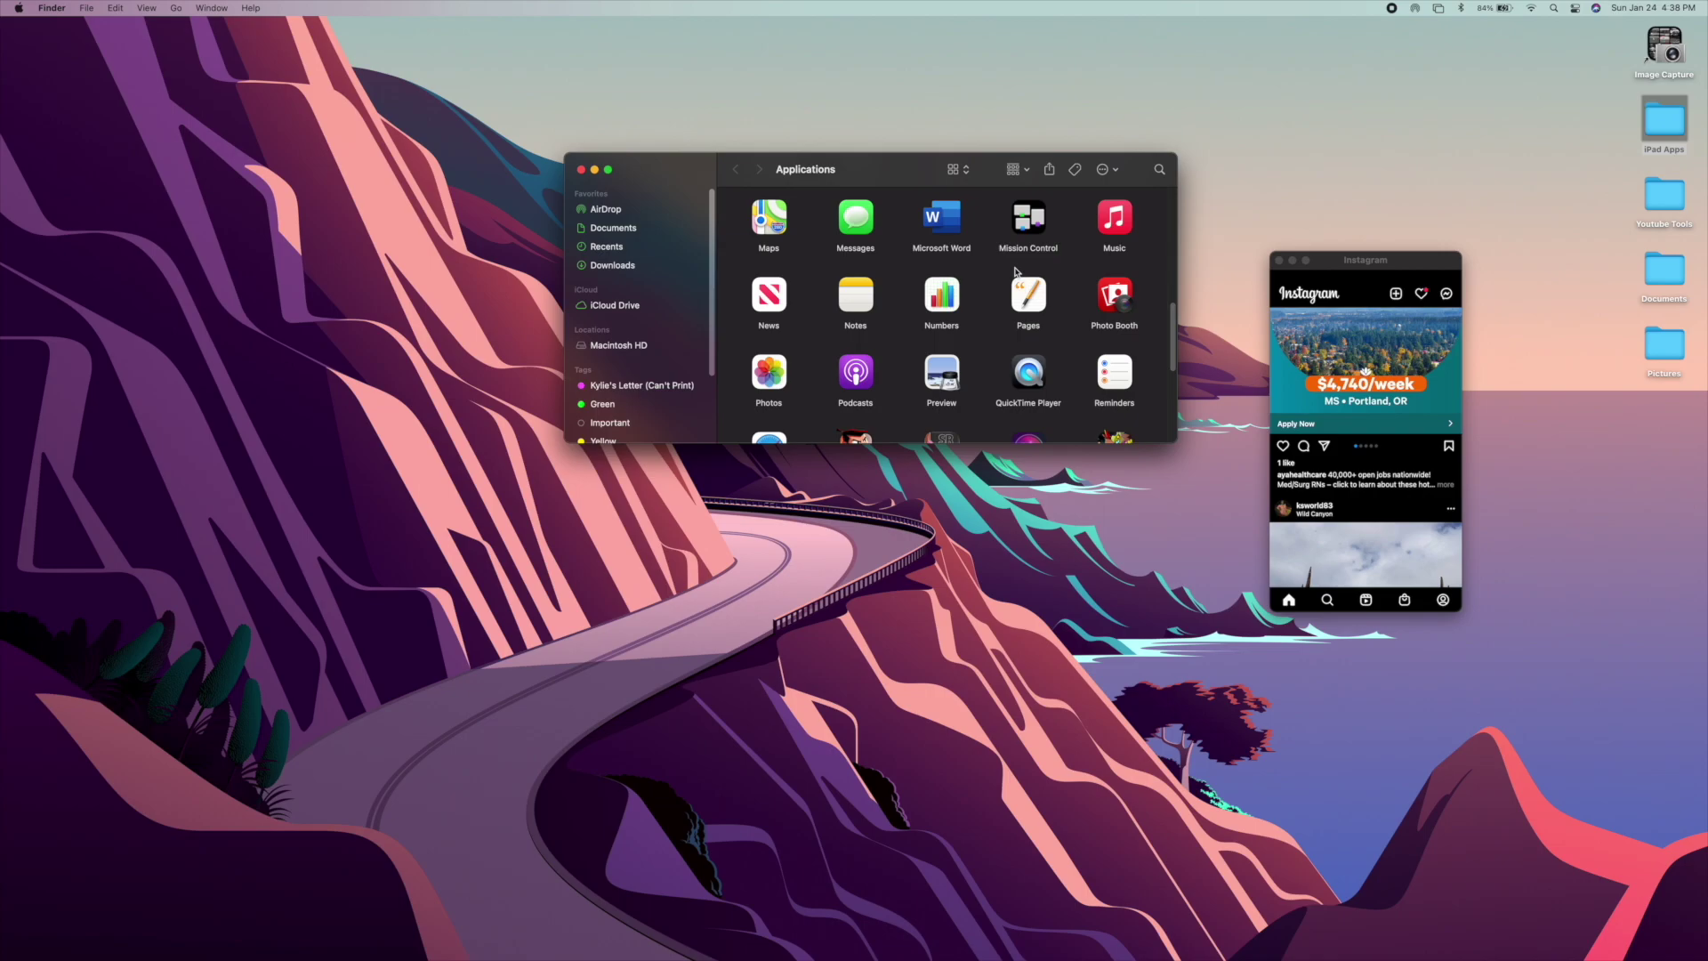
{"action": "scroll", "coordinate": [1015, 271], "scroll_direction": "up", "scroll_amount": 4}
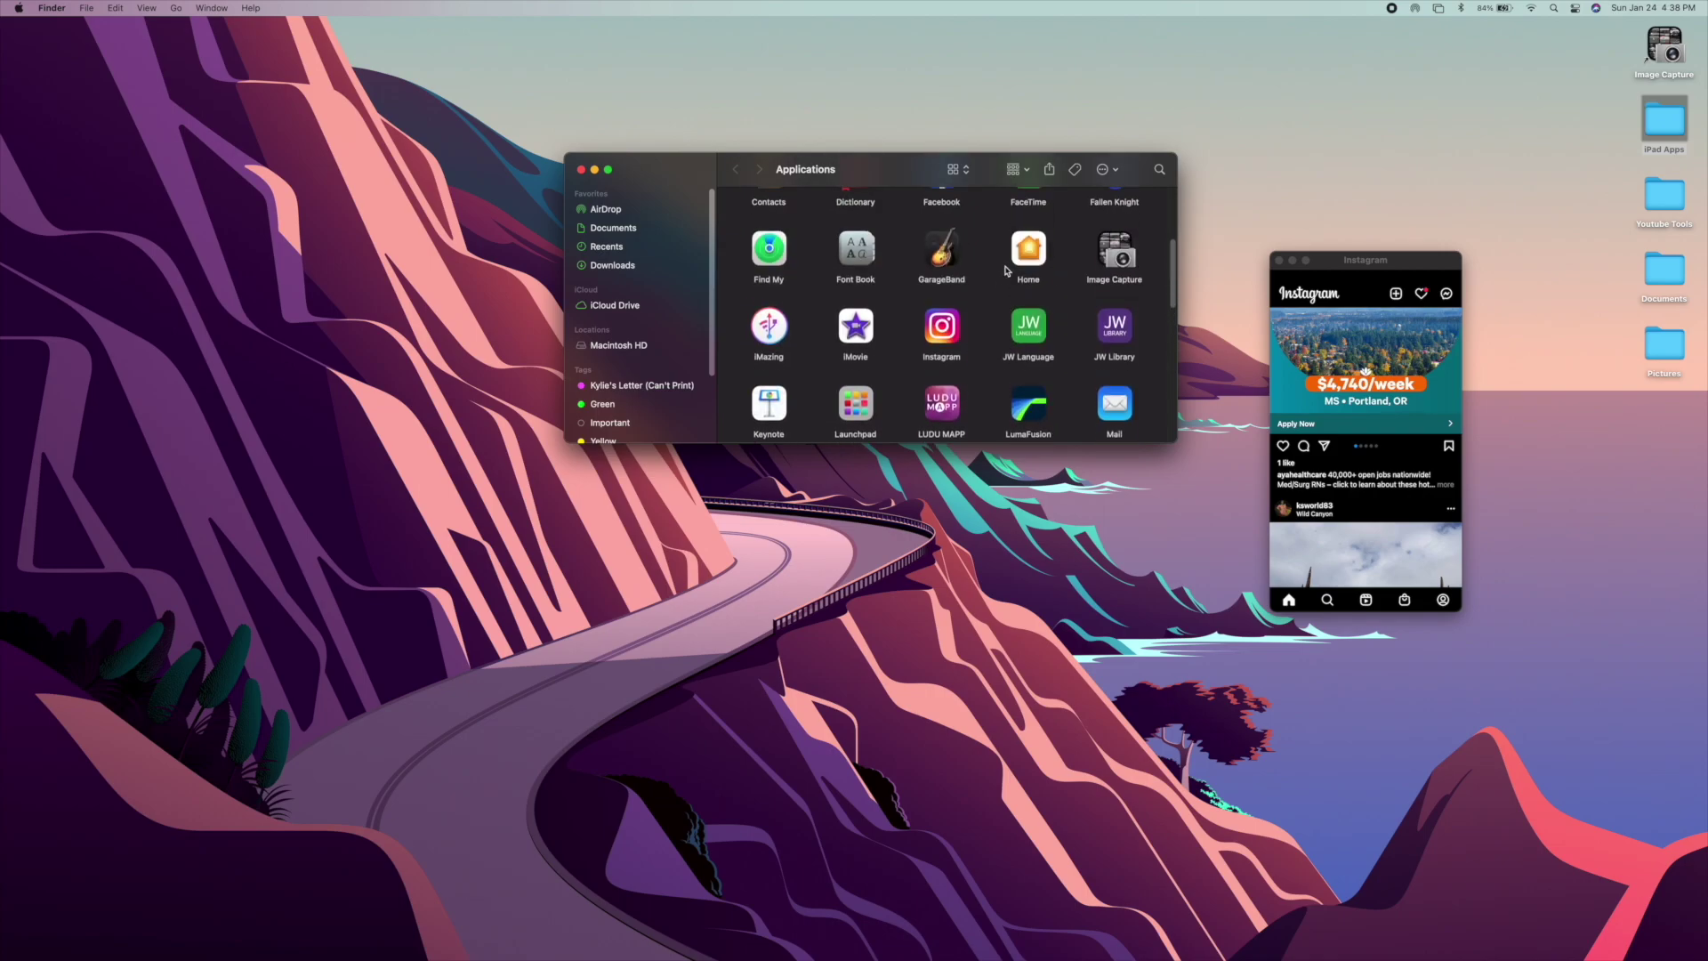
{"action": "scroll", "coordinate": [1007, 270], "scroll_direction": "up", "scroll_amount": 3}
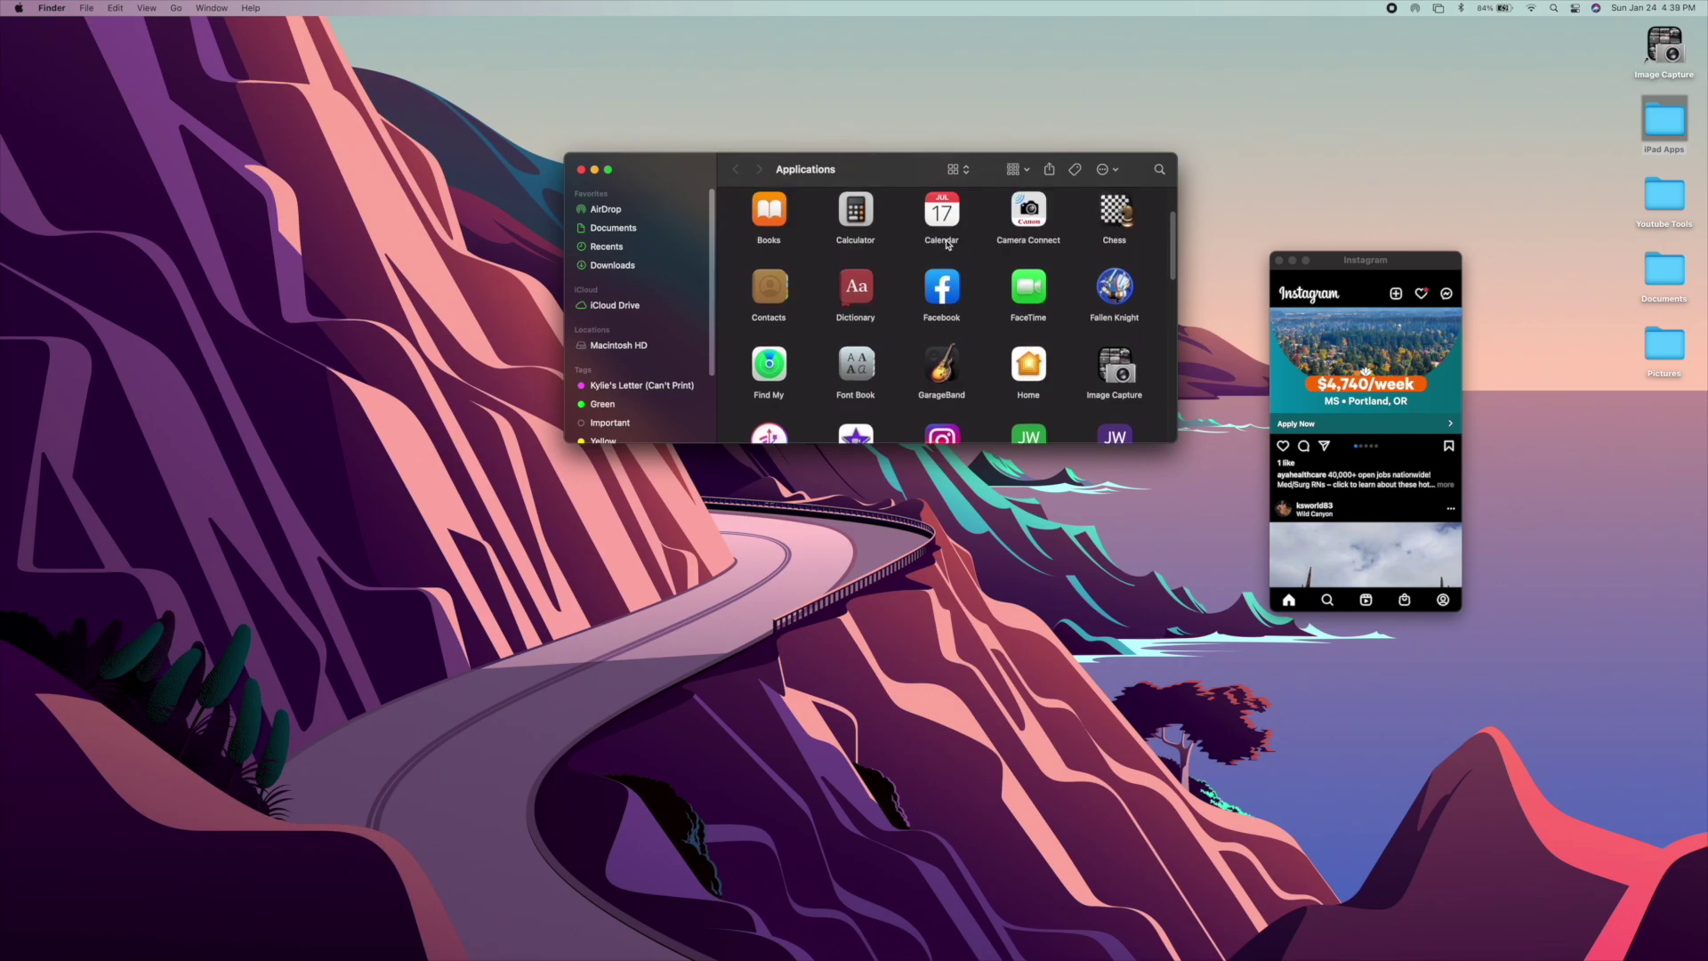
{"action": "scroll", "coordinate": [988, 240], "scroll_direction": "up", "scroll_amount": 1}
{"action": "left_click", "coordinate": [1032, 233]}
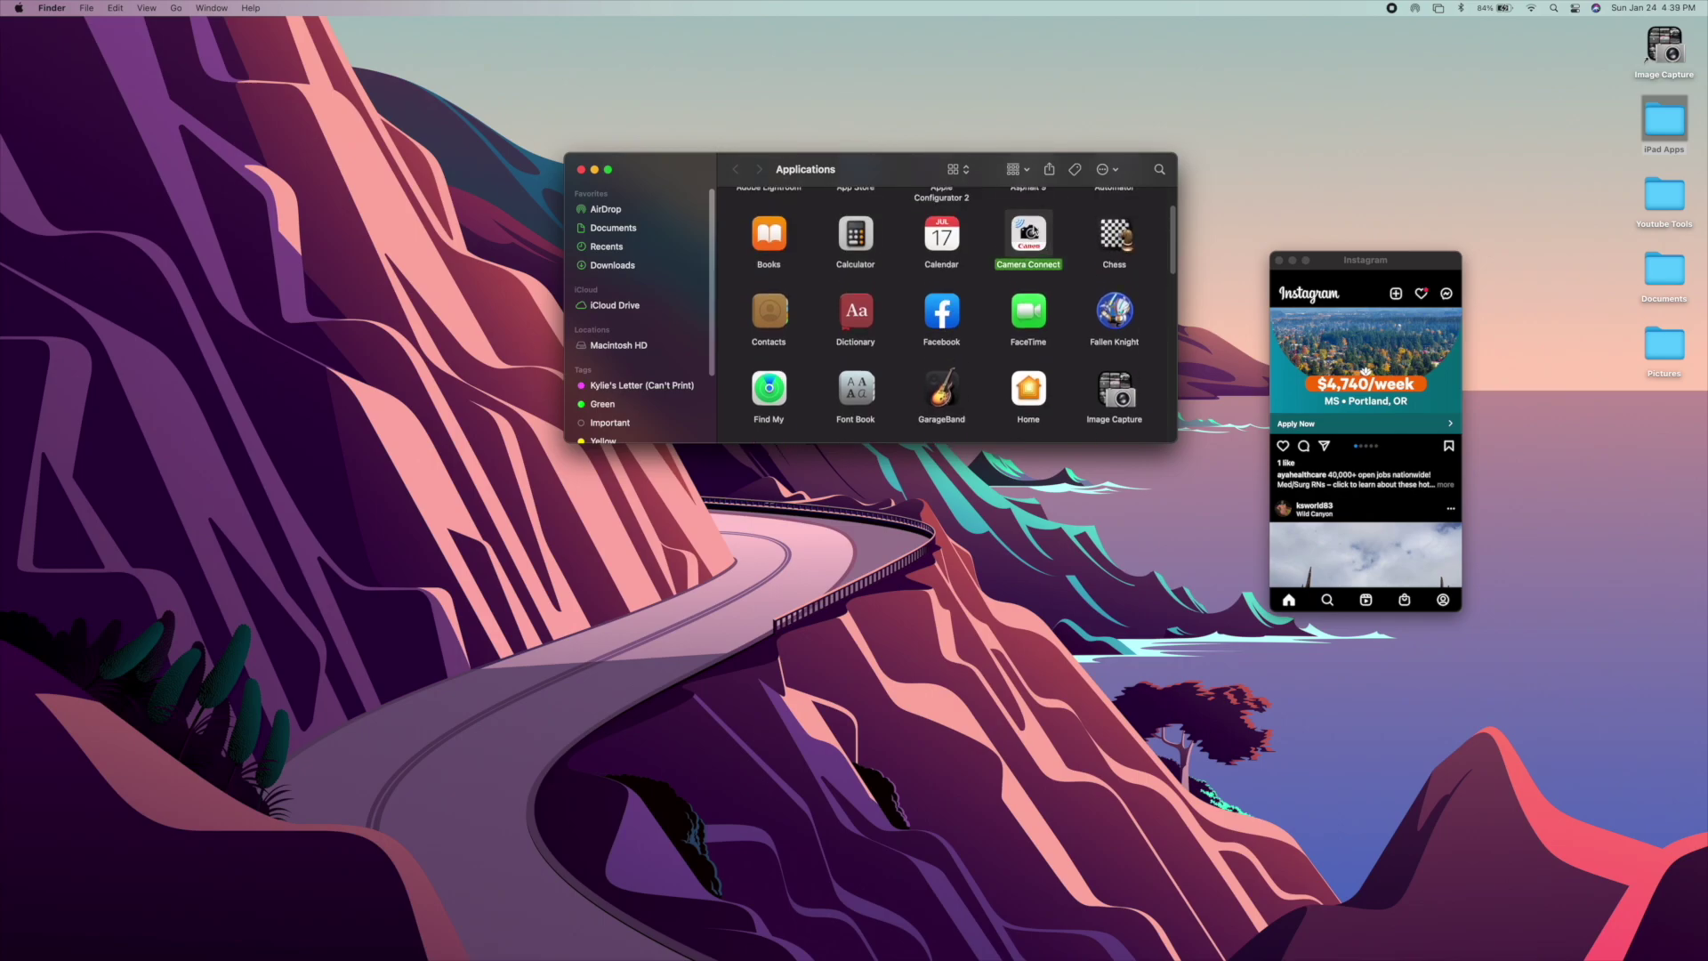
Launch Camera Connect, allow all-photos and Bluetooth access, agree to the usage terms, and move its window up
{"action": "double_click", "coordinate": [1030, 233]}
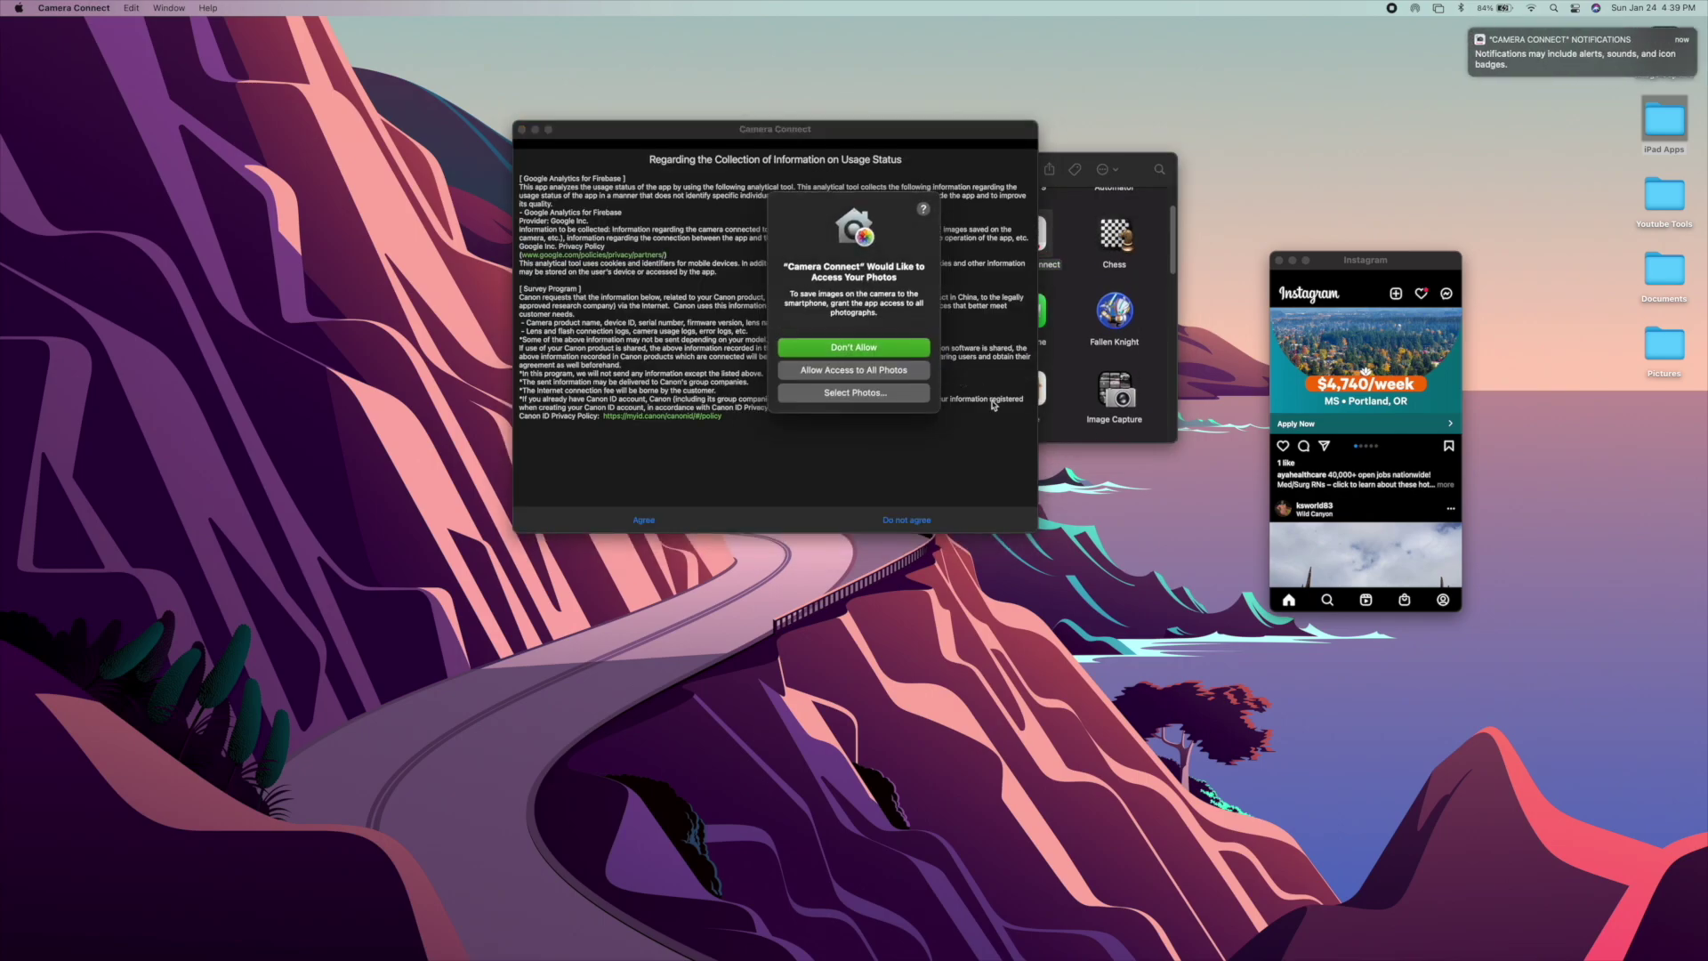
{"action": "left_click", "coordinate": [875, 371]}
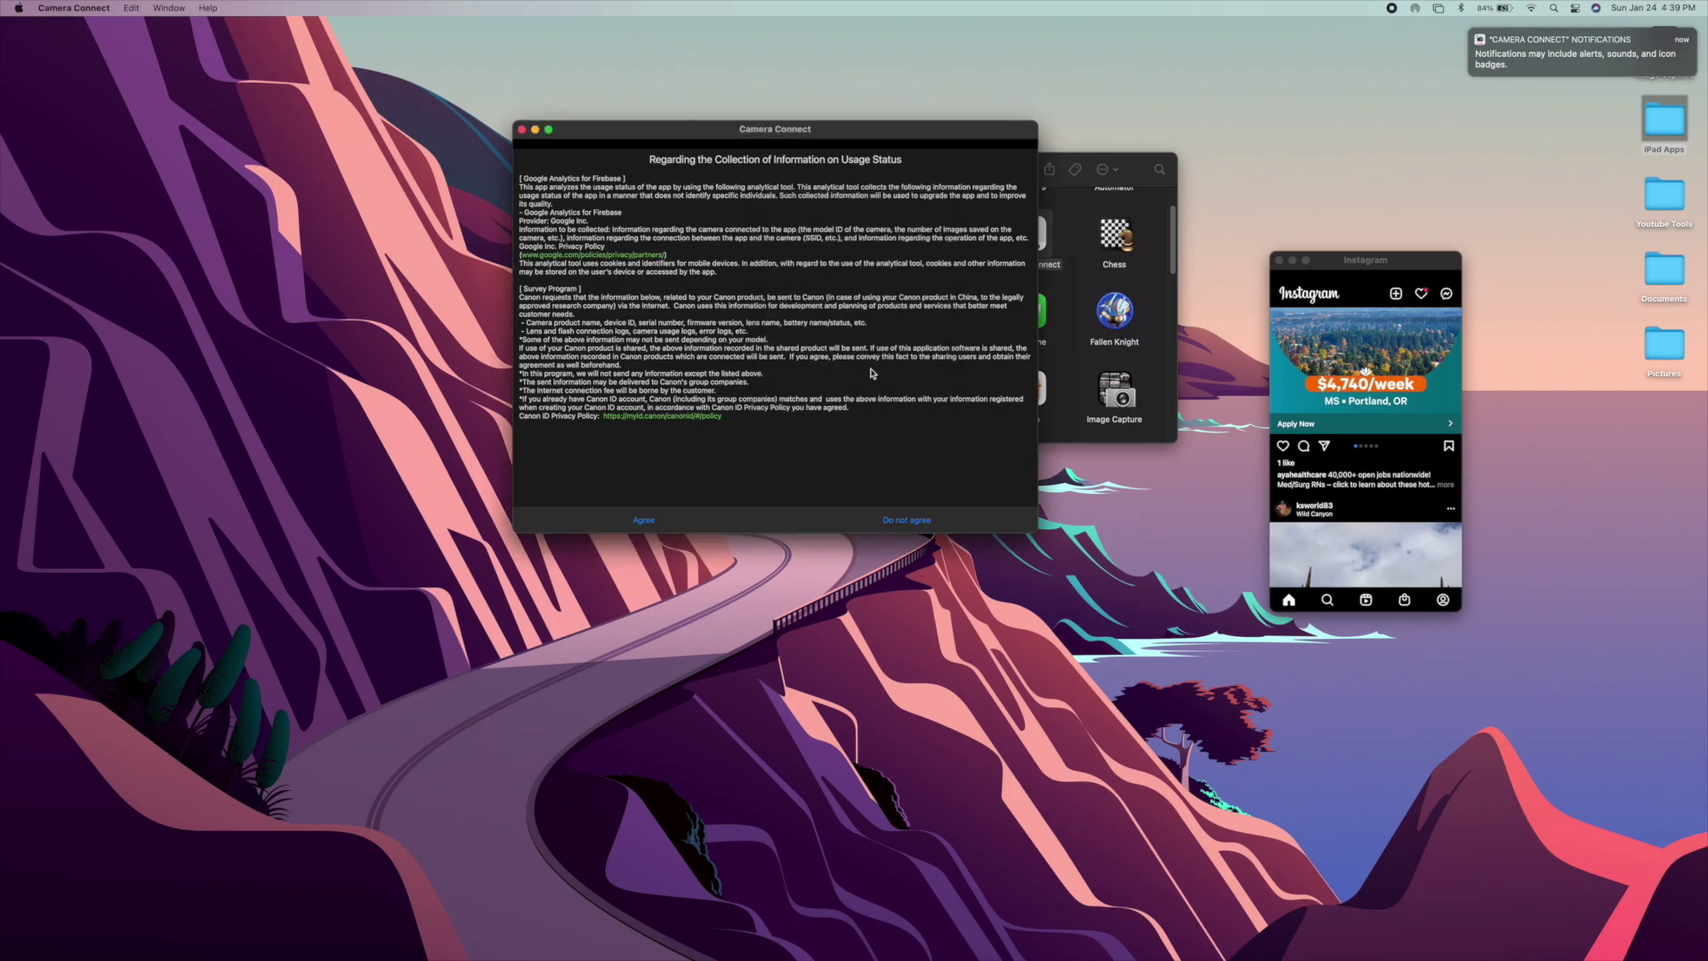
{"action": "left_click", "coordinate": [879, 353]}
{"action": "left_click", "coordinate": [648, 524]}
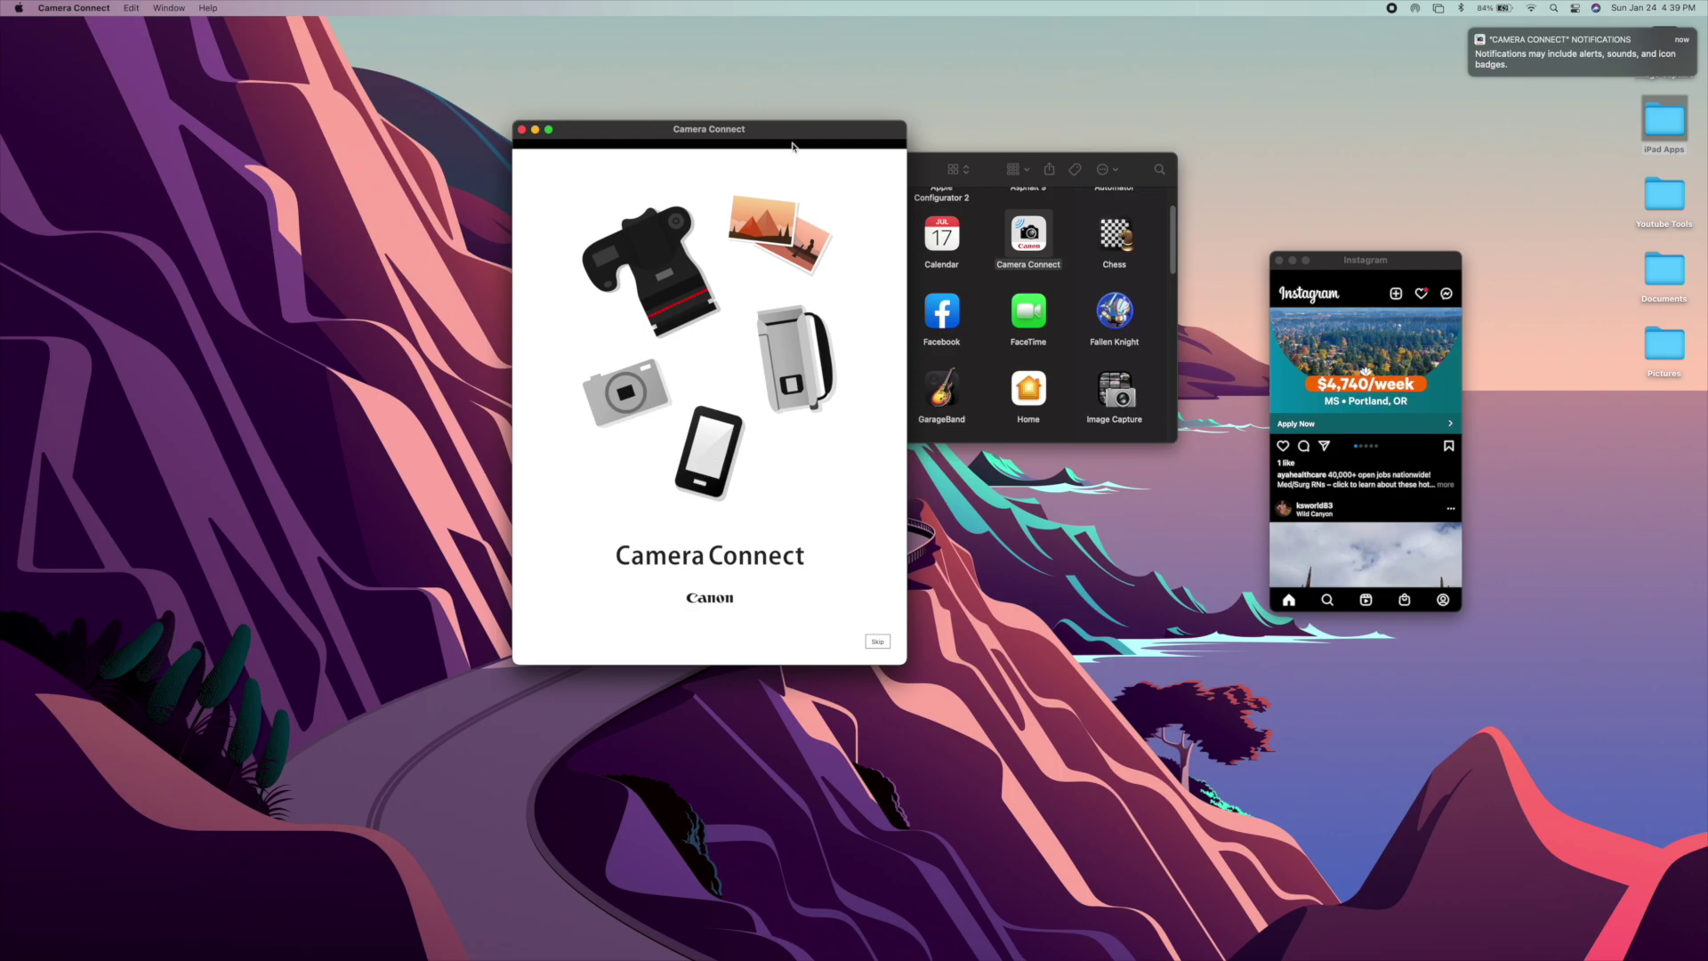
{"action": "left_click_drag", "start_coordinate": [693, 132], "coordinate": [838, 84]}
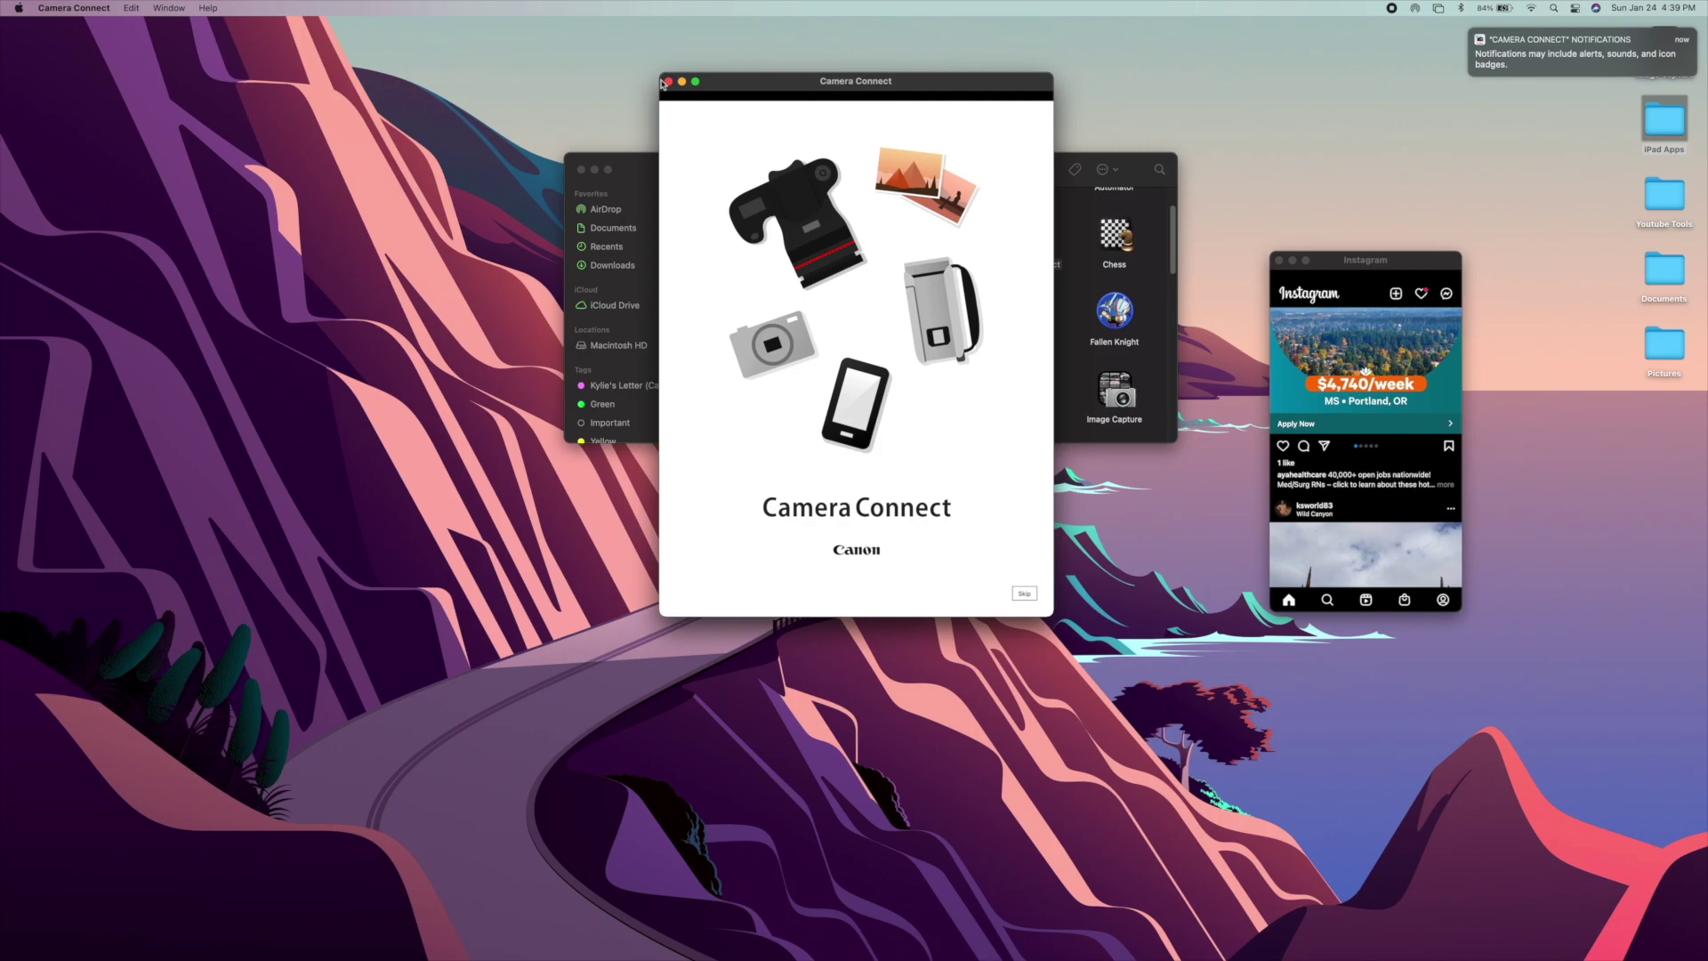